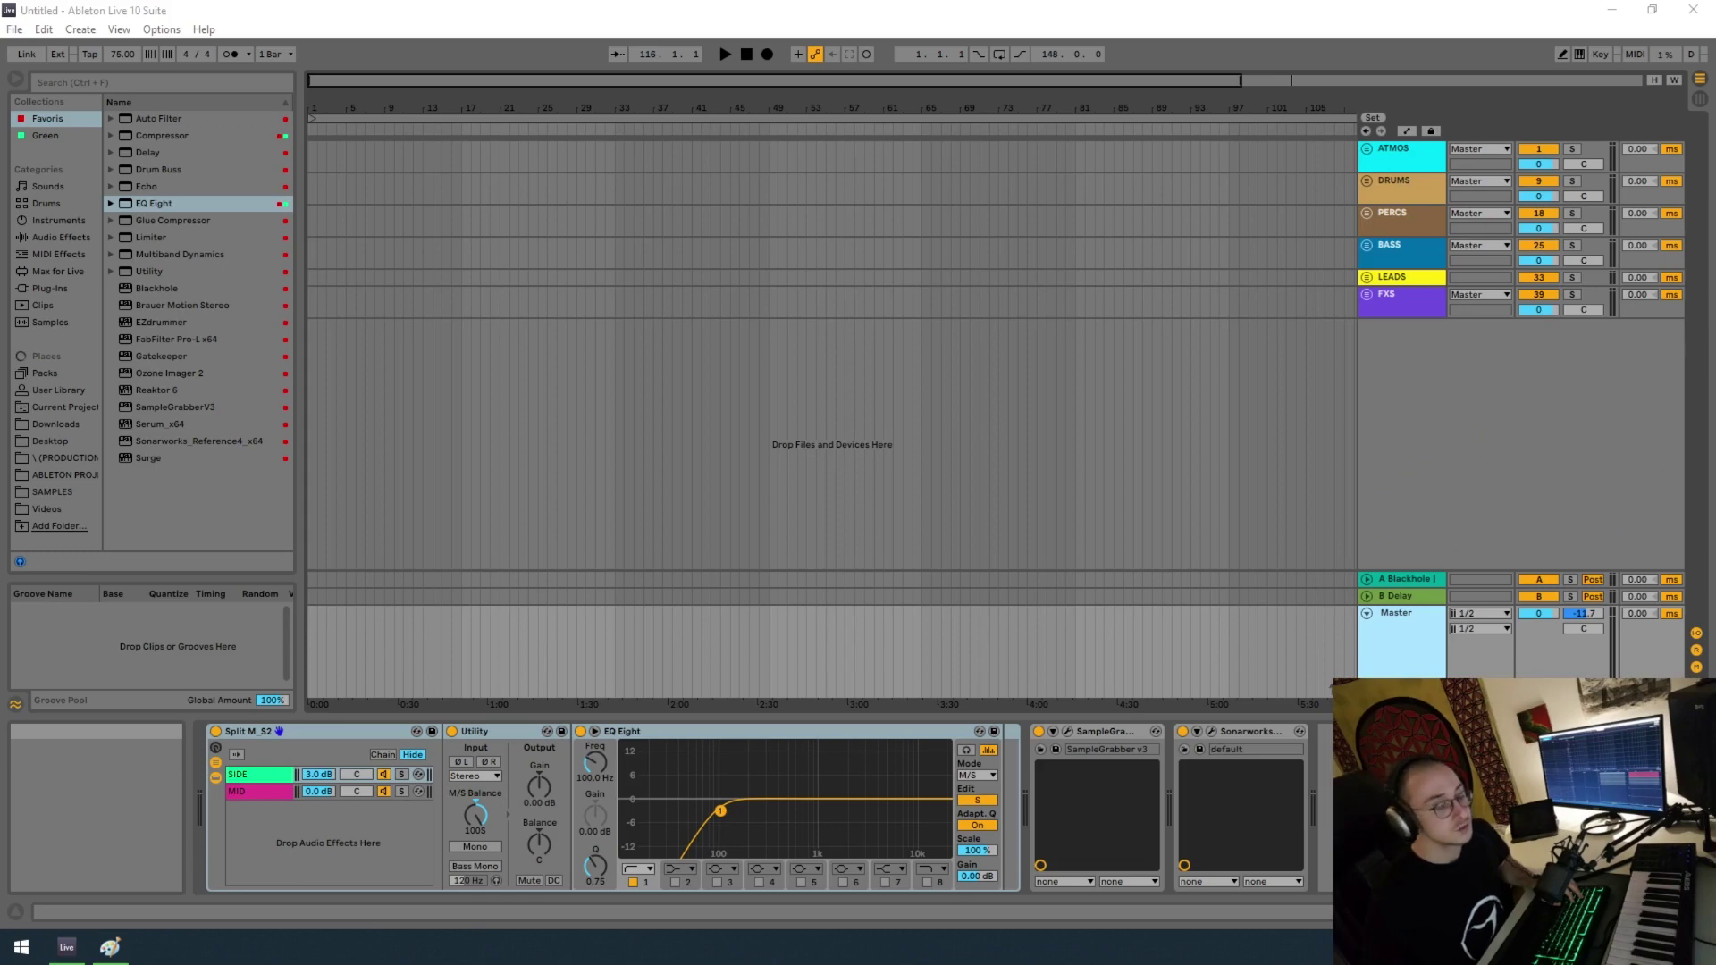
Step: Go through the group tracks one by one, from ATMOS, DRUMS, PERCS, BASS and LEADS to FXS
left_click(1417, 146)
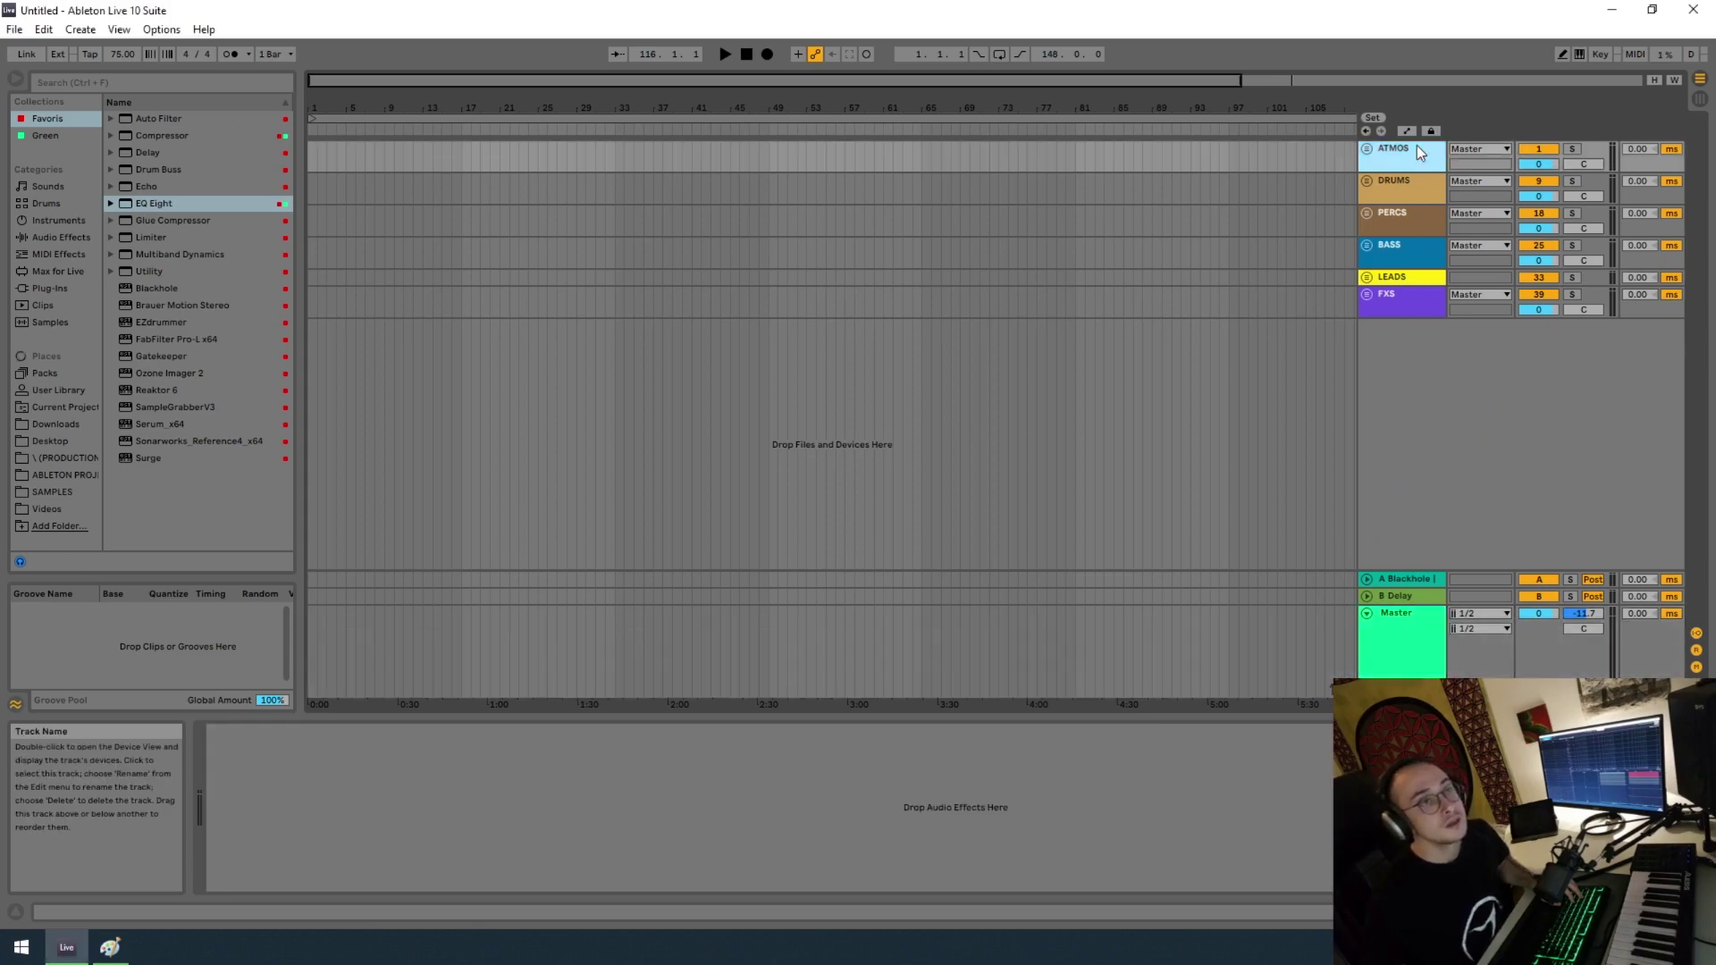
left_click(1421, 179)
left_click(1414, 218)
left_click(1414, 249)
left_click(1415, 277)
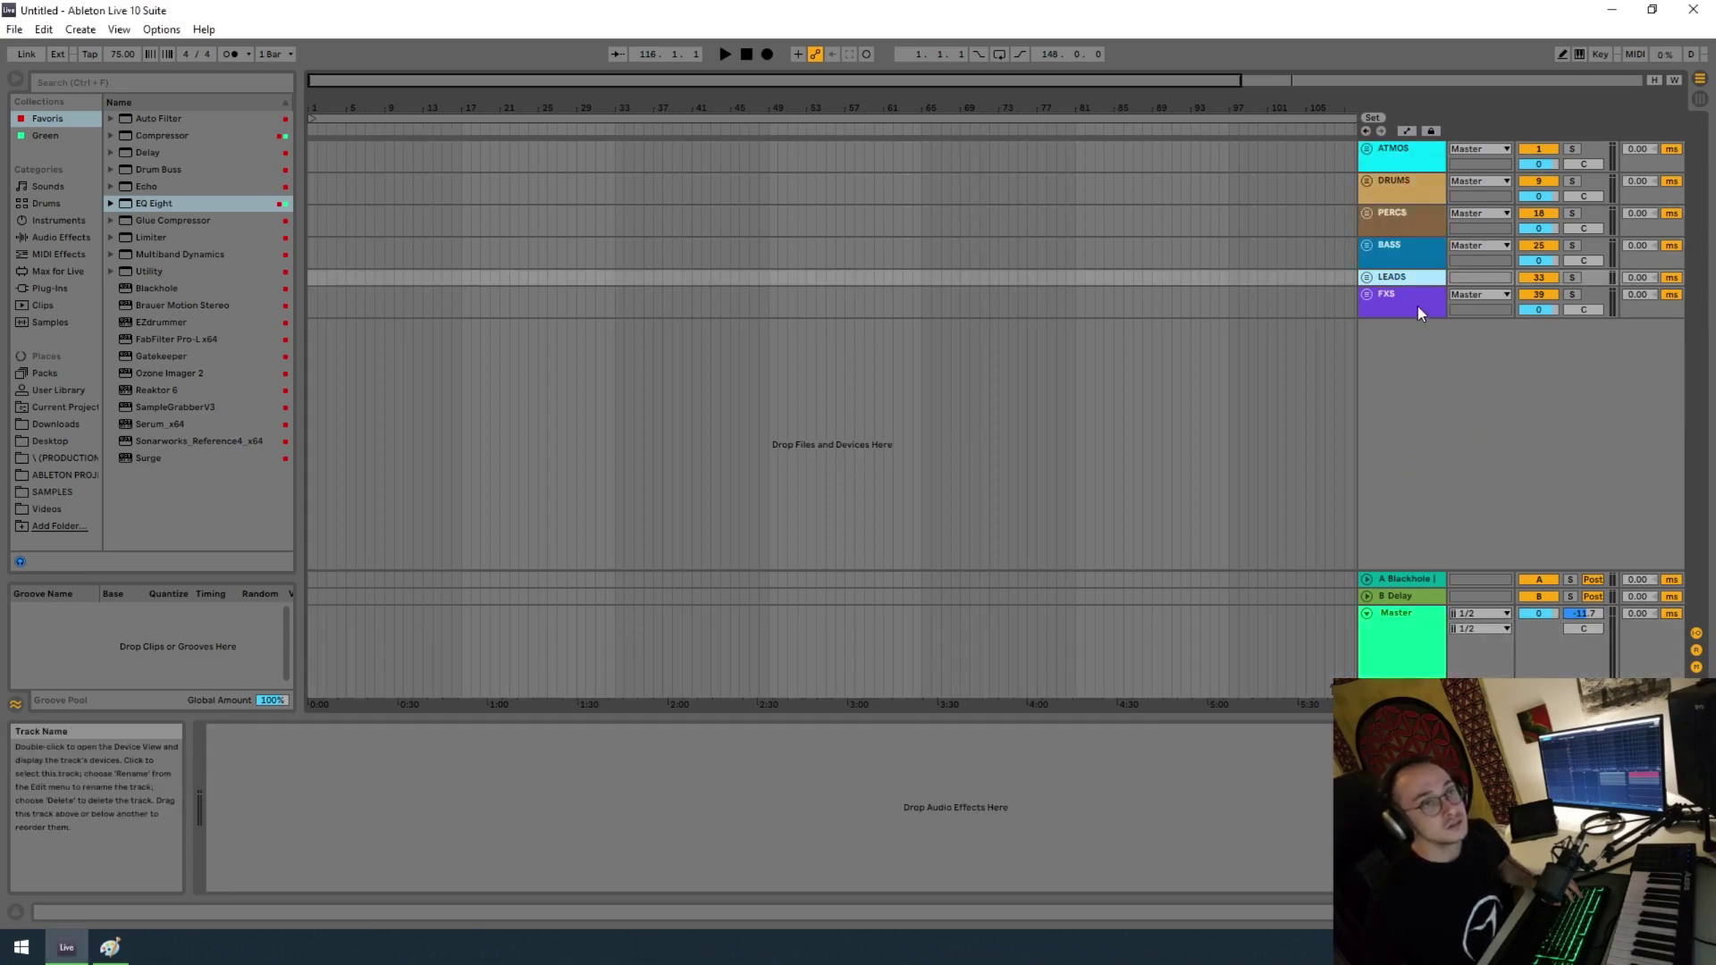
left_click(1418, 304)
Step: Unfold group tracks such as ATMOS, DRUMS and BASS to examine the audio tracks inside, and fold ATMOS back up
left_click(1367, 148)
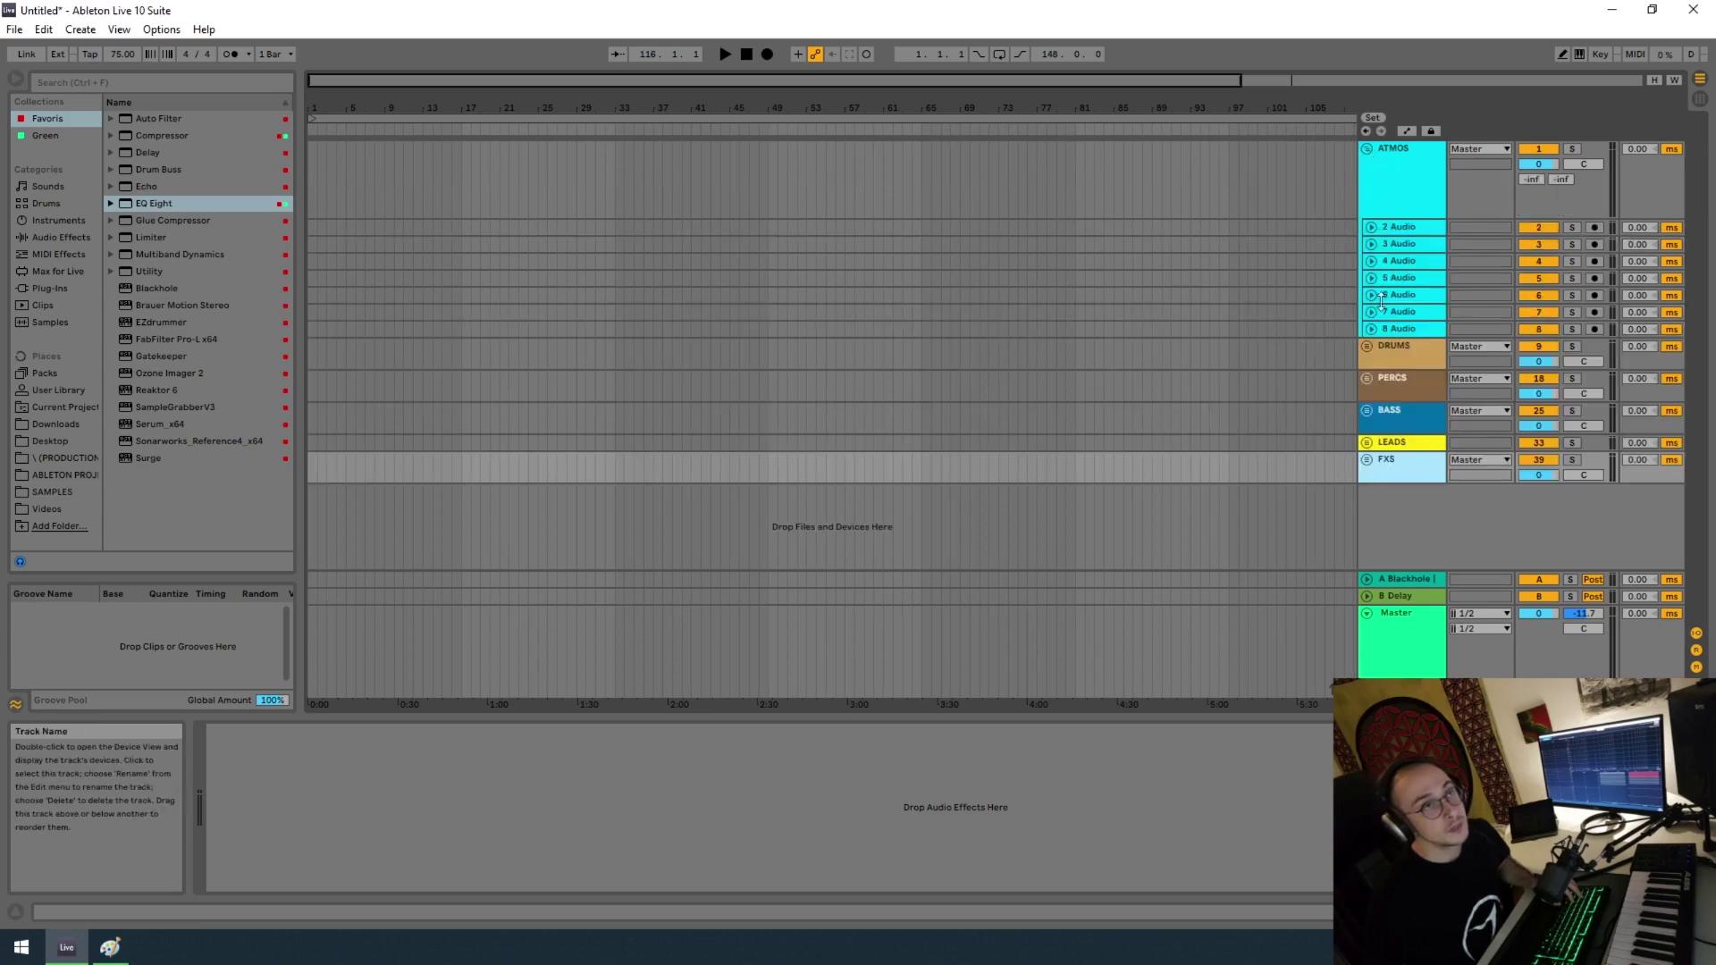
left_click(1368, 346)
scroll(1394, 411, "down", 3)
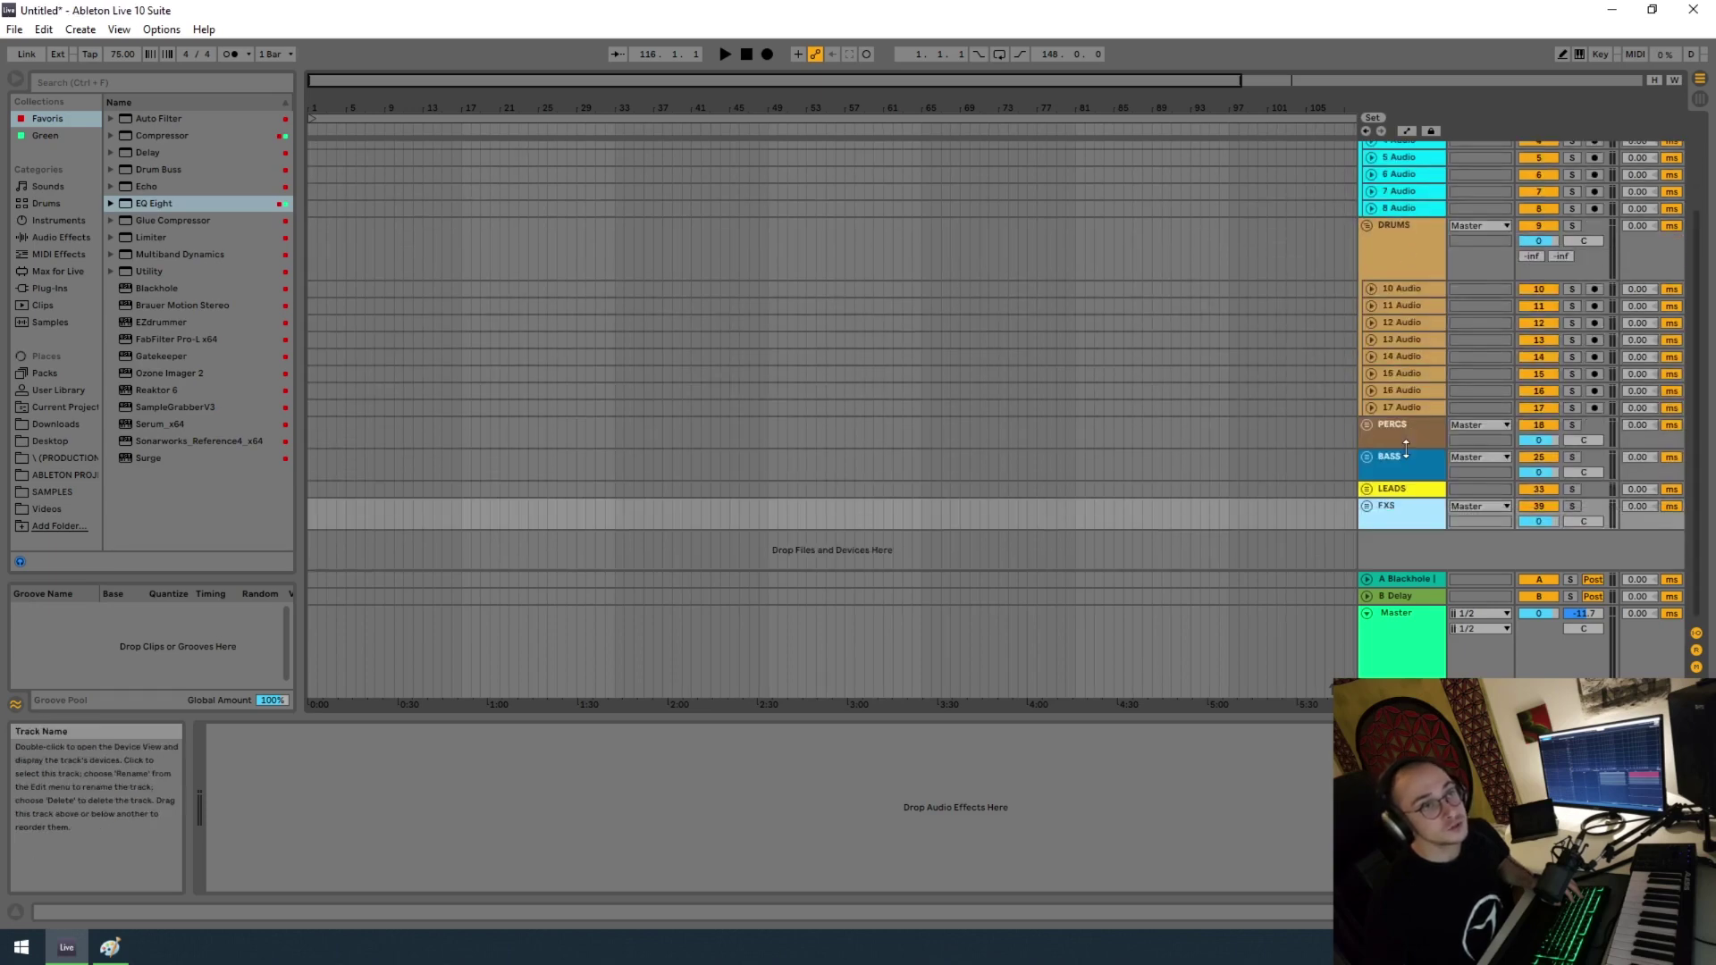
left_click(1366, 507)
left_click(1365, 490)
left_click(1365, 490)
left_click(1367, 455)
left_click(1370, 431)
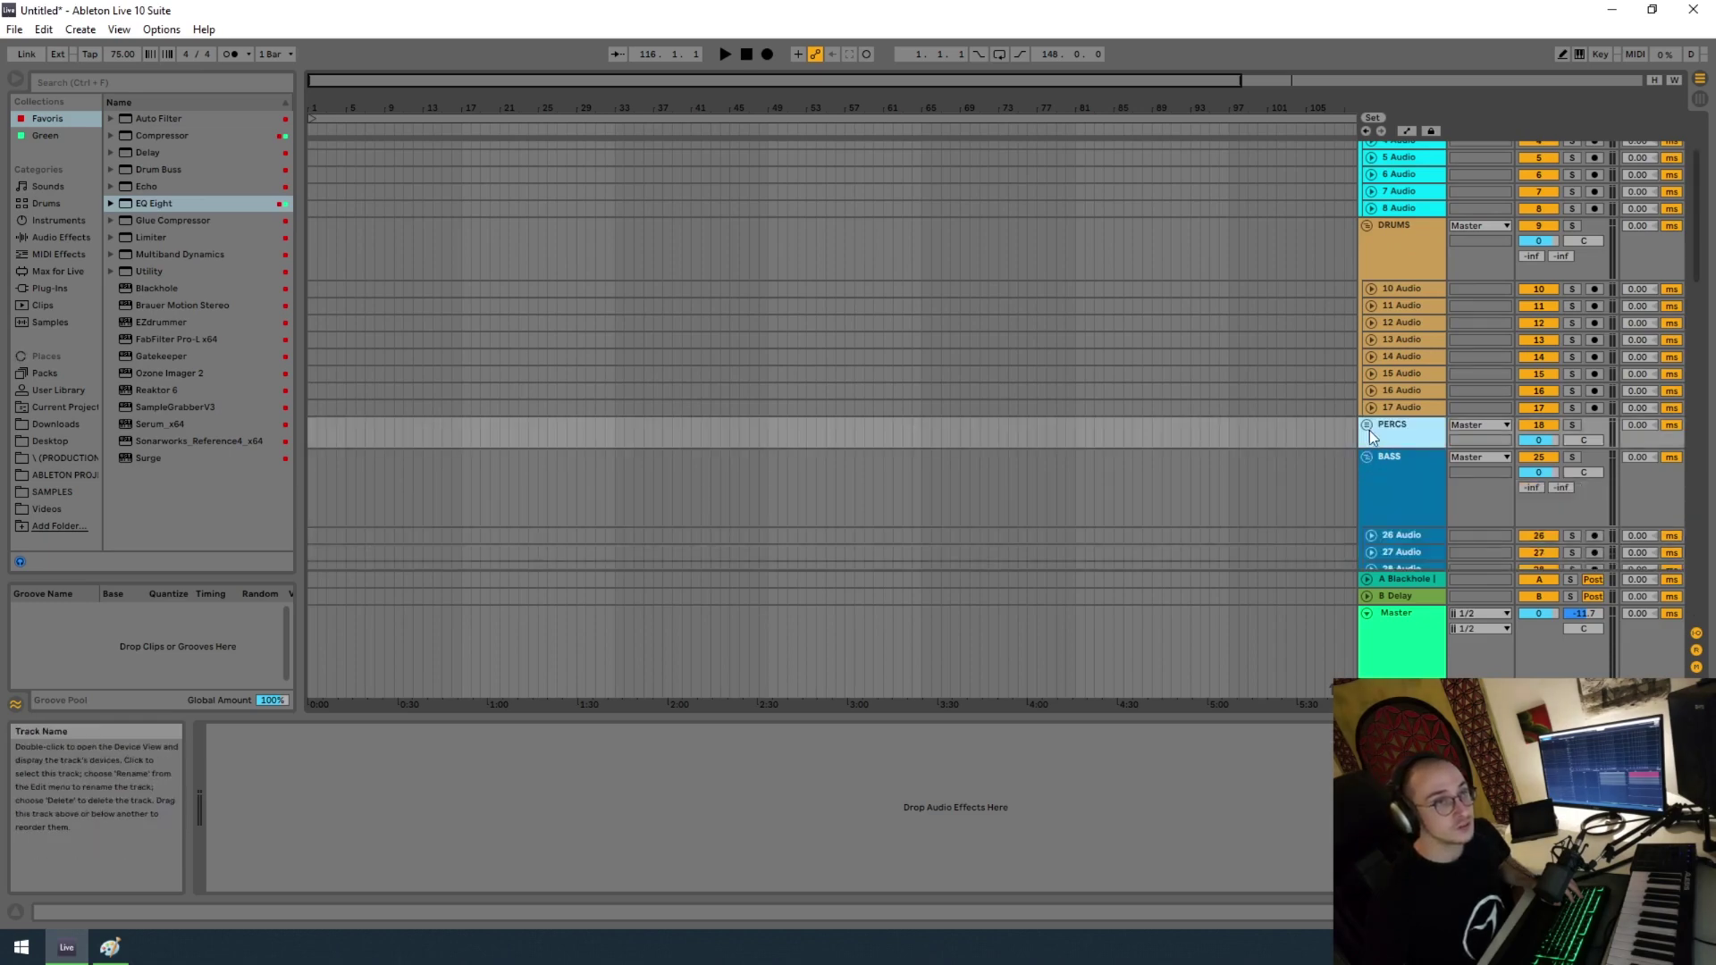
scroll(1332, 426, "up", 3)
left_click(1395, 168)
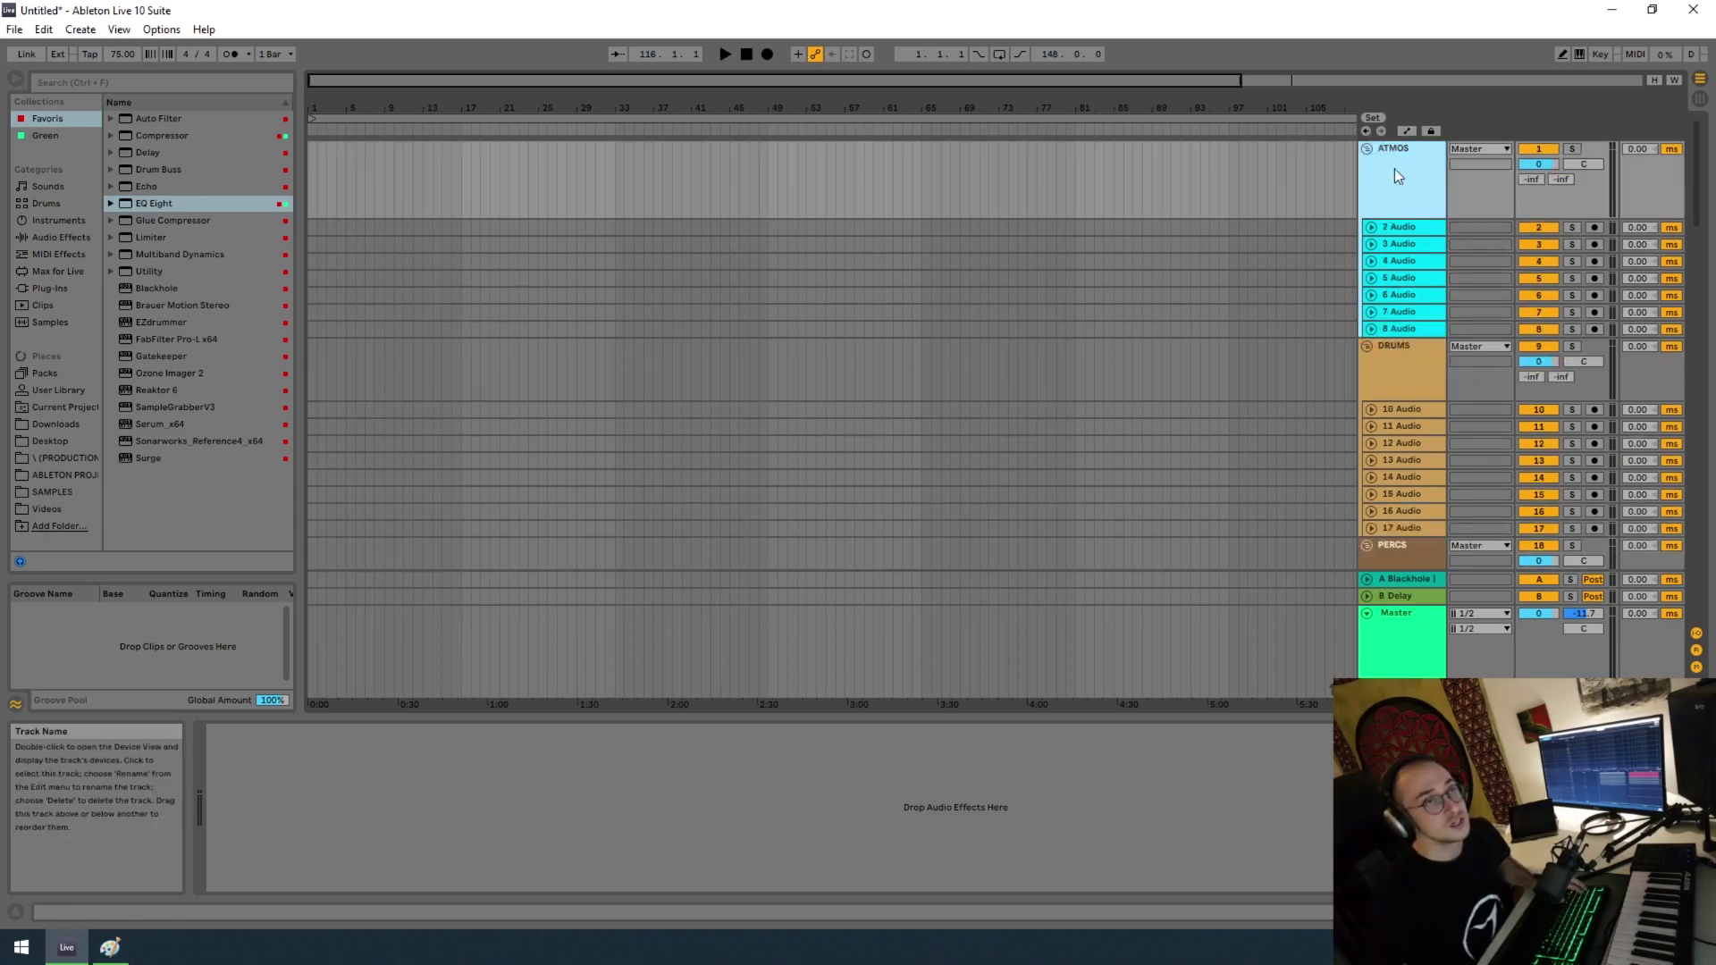
left_click(1368, 150, "alt")
left_click(1076, 335)
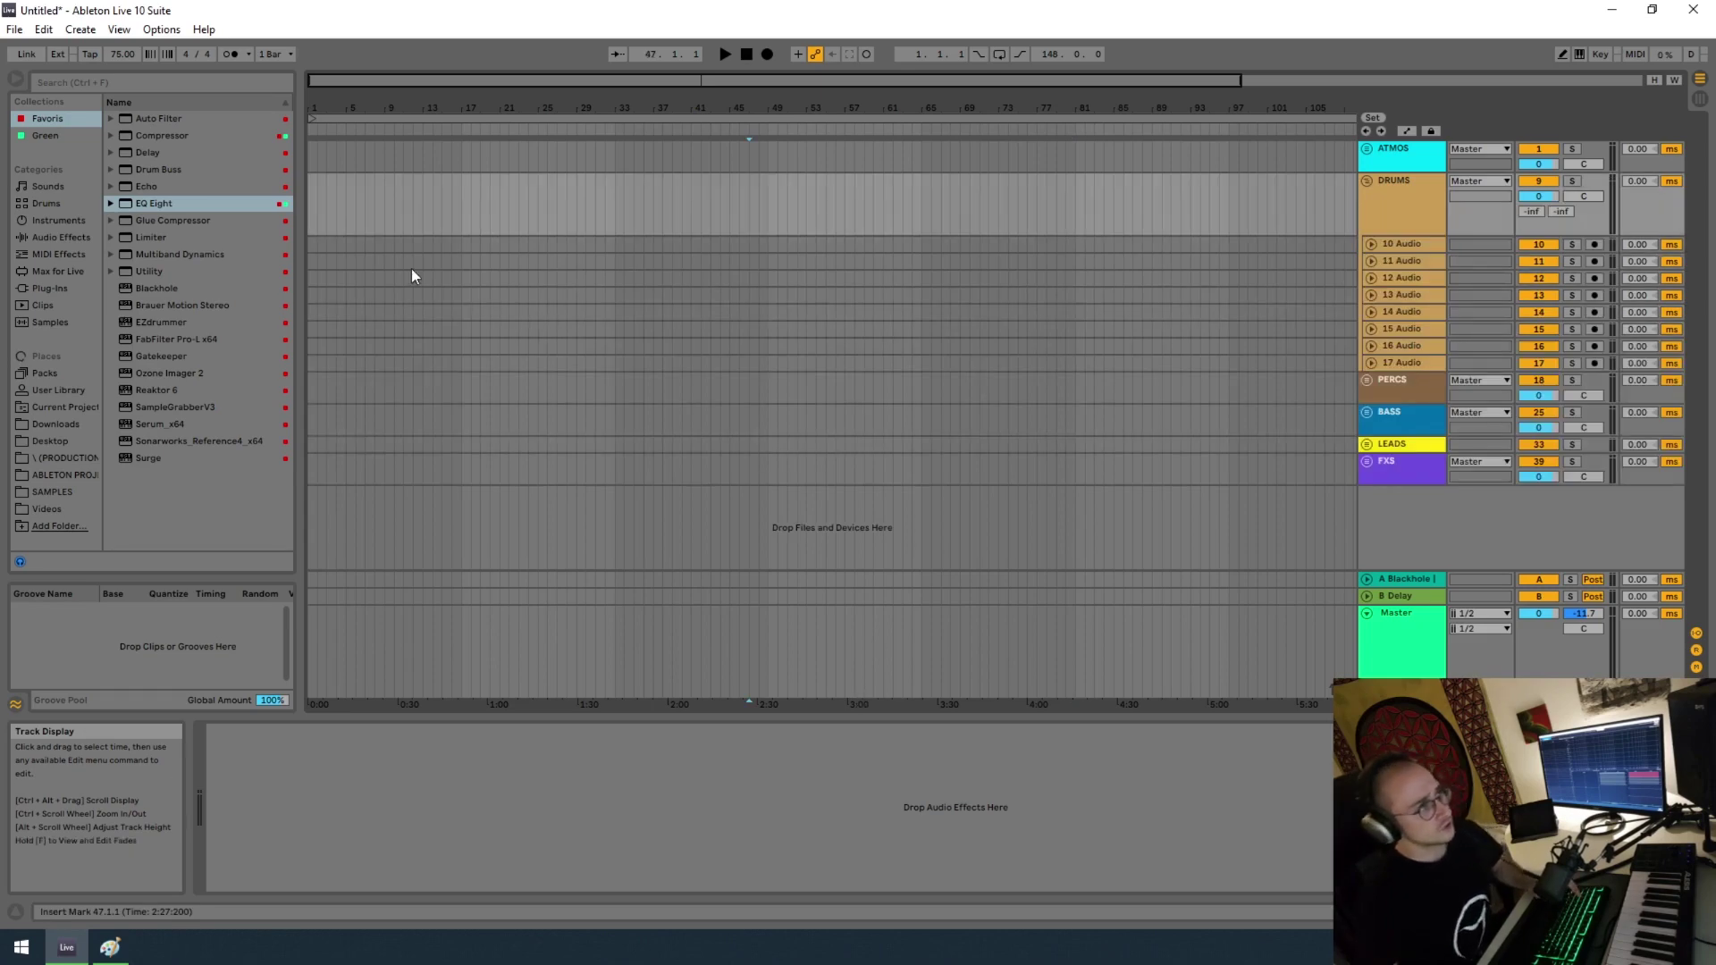
left_click_drag(320, 248, 985, 350)
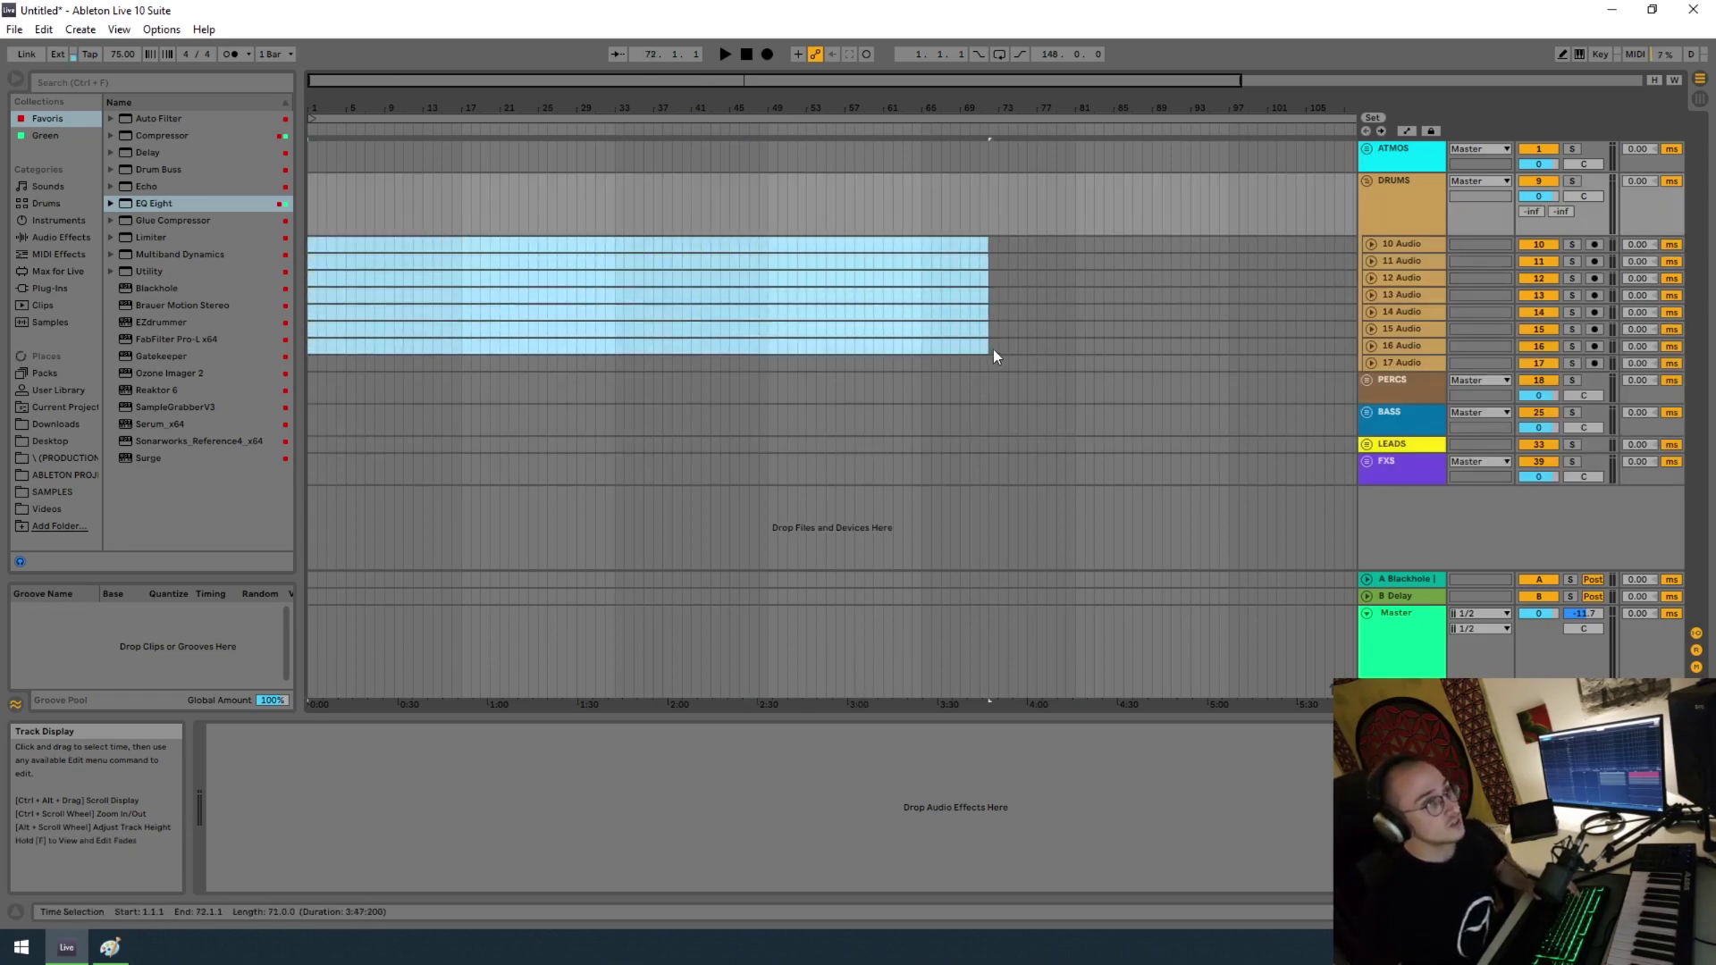
left_click(995, 349)
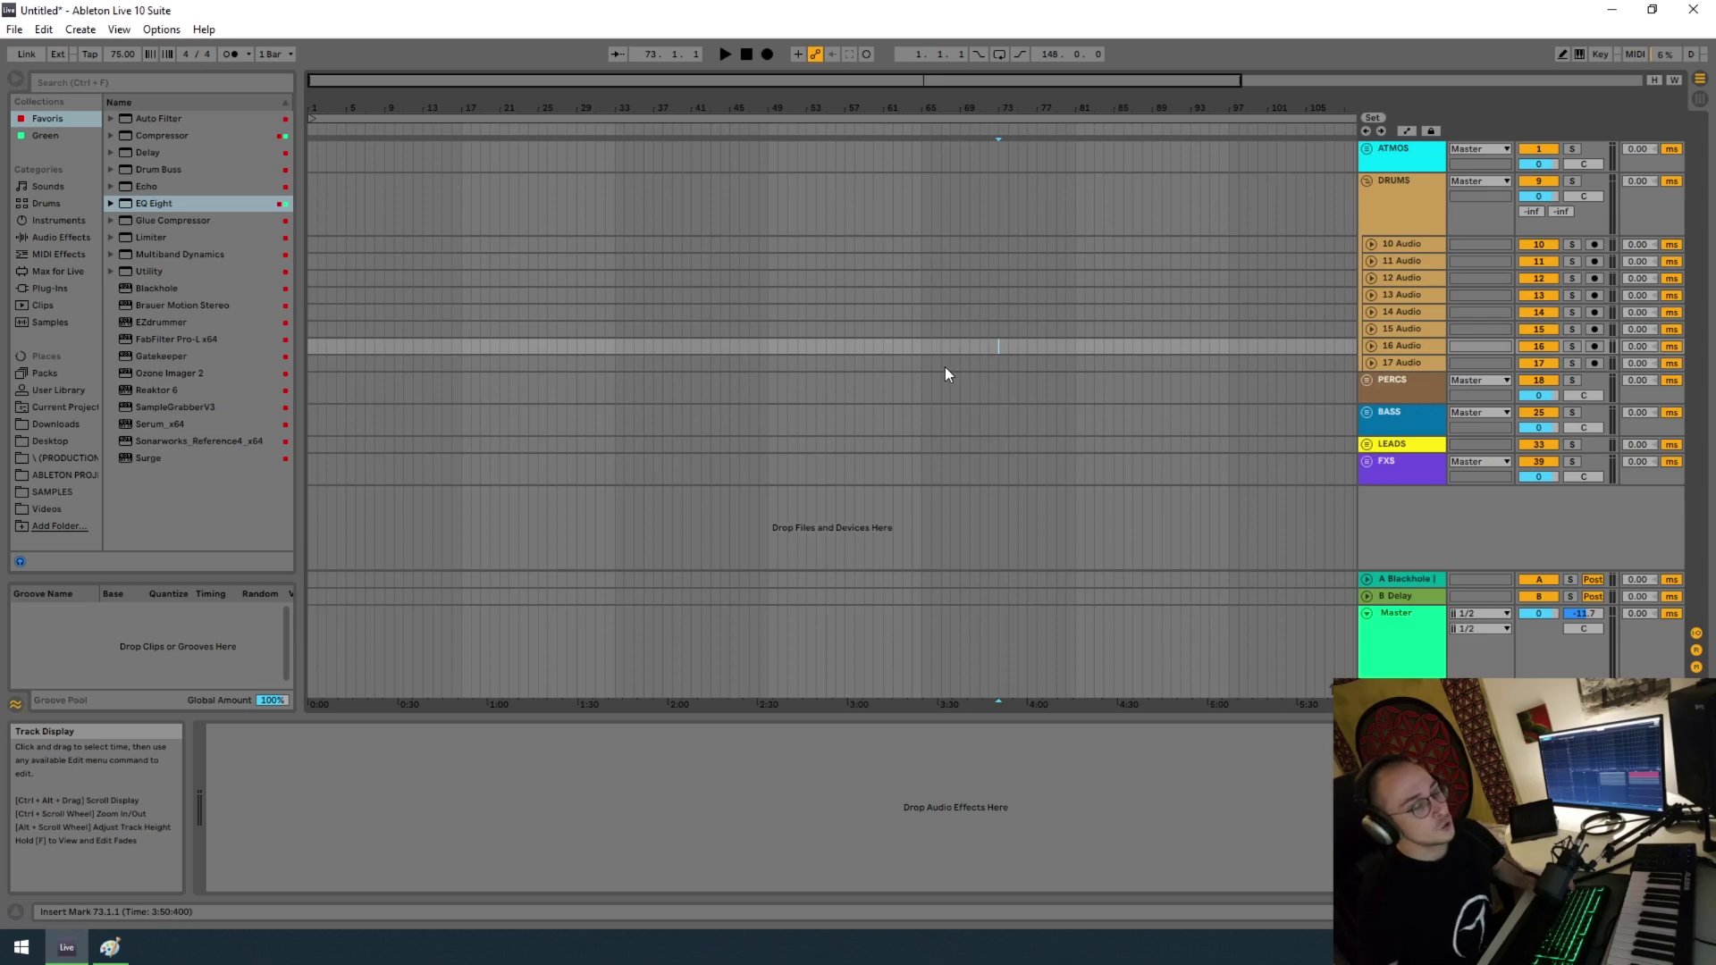
left_click(922, 363)
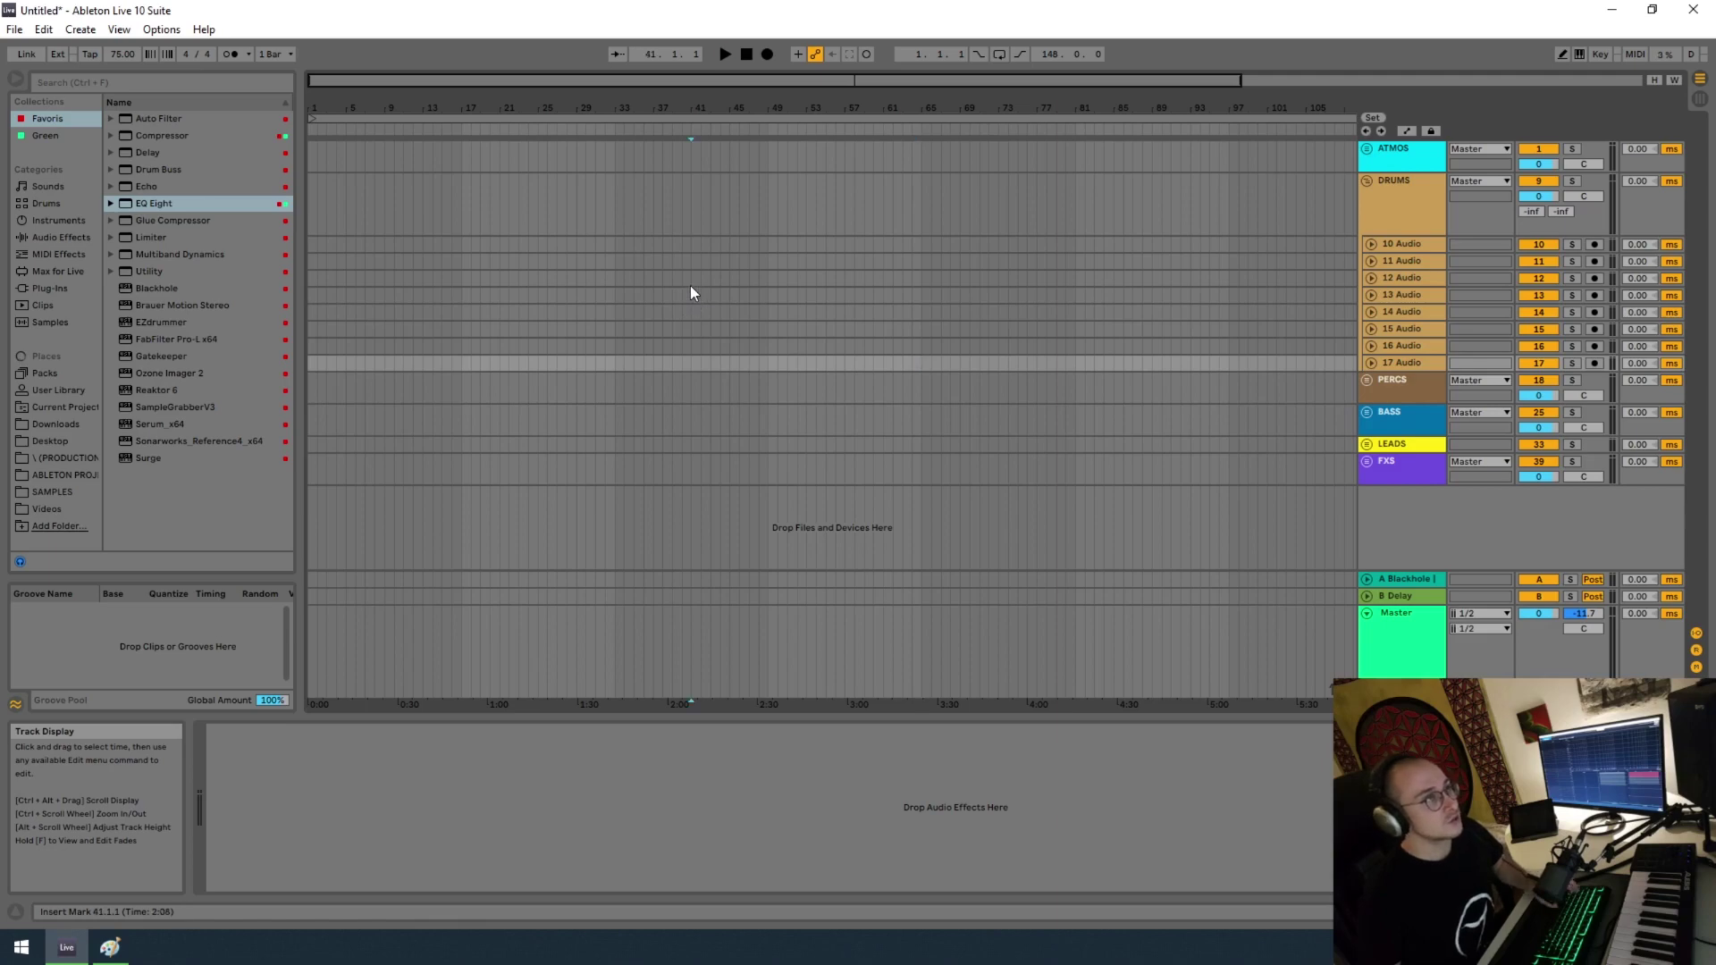
left_click(758, 280)
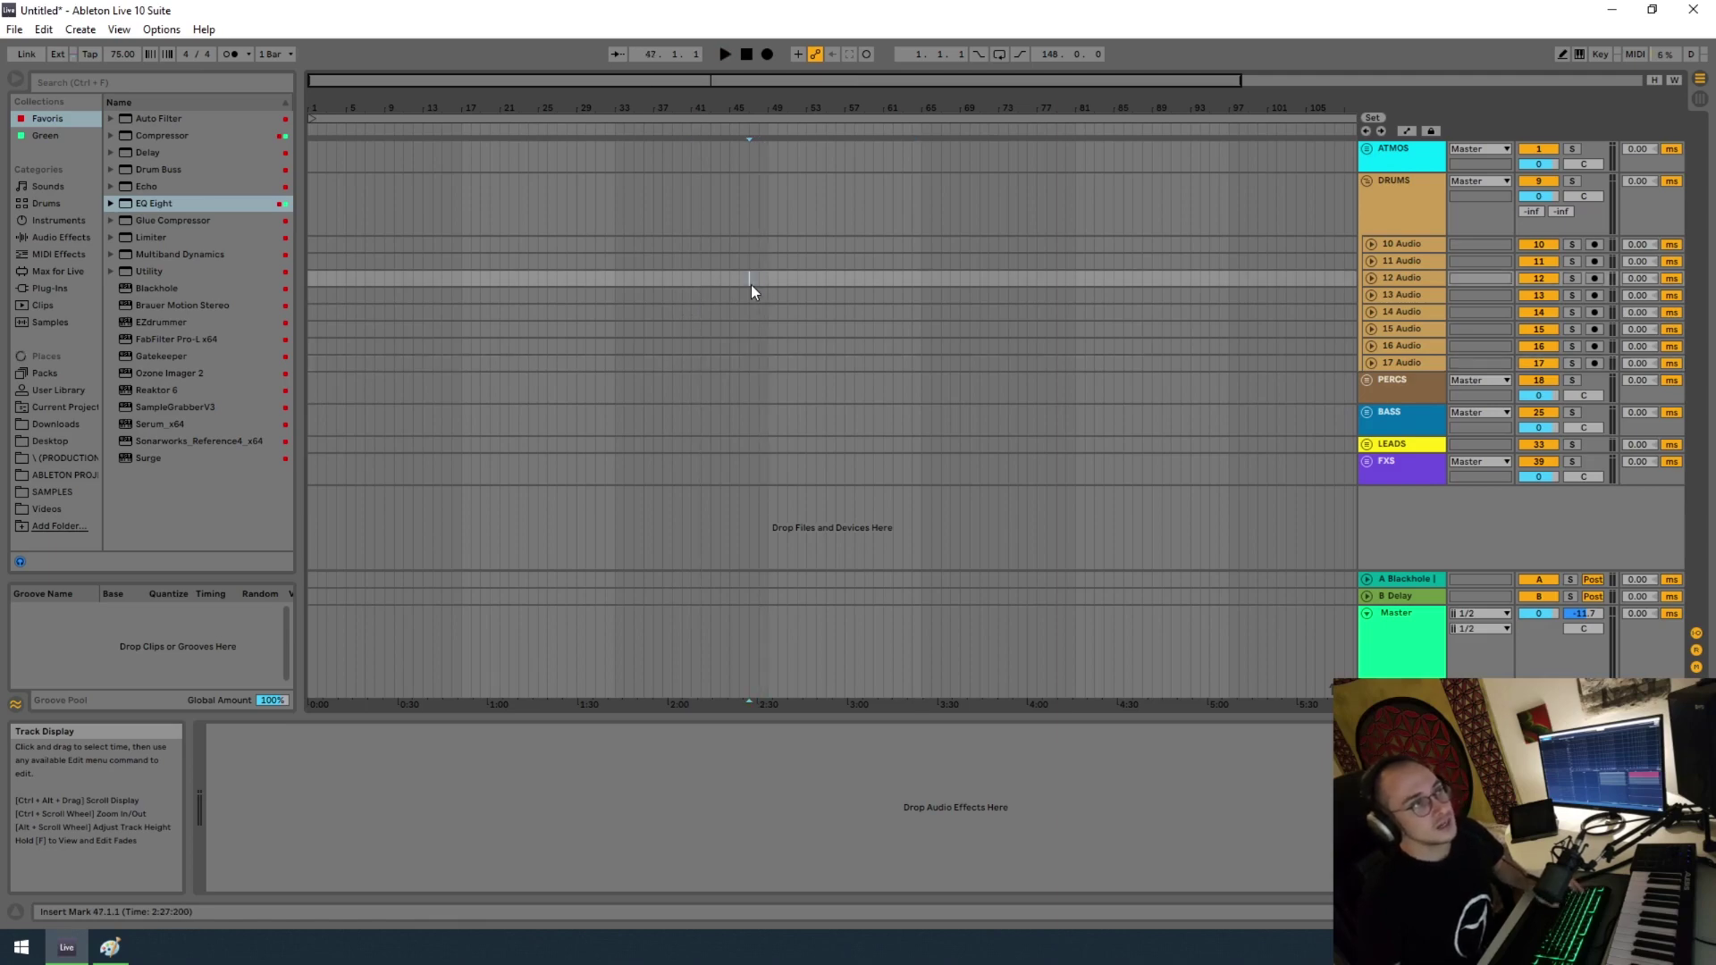
left_click(734, 293)
left_click_drag(705, 81, 704, 55)
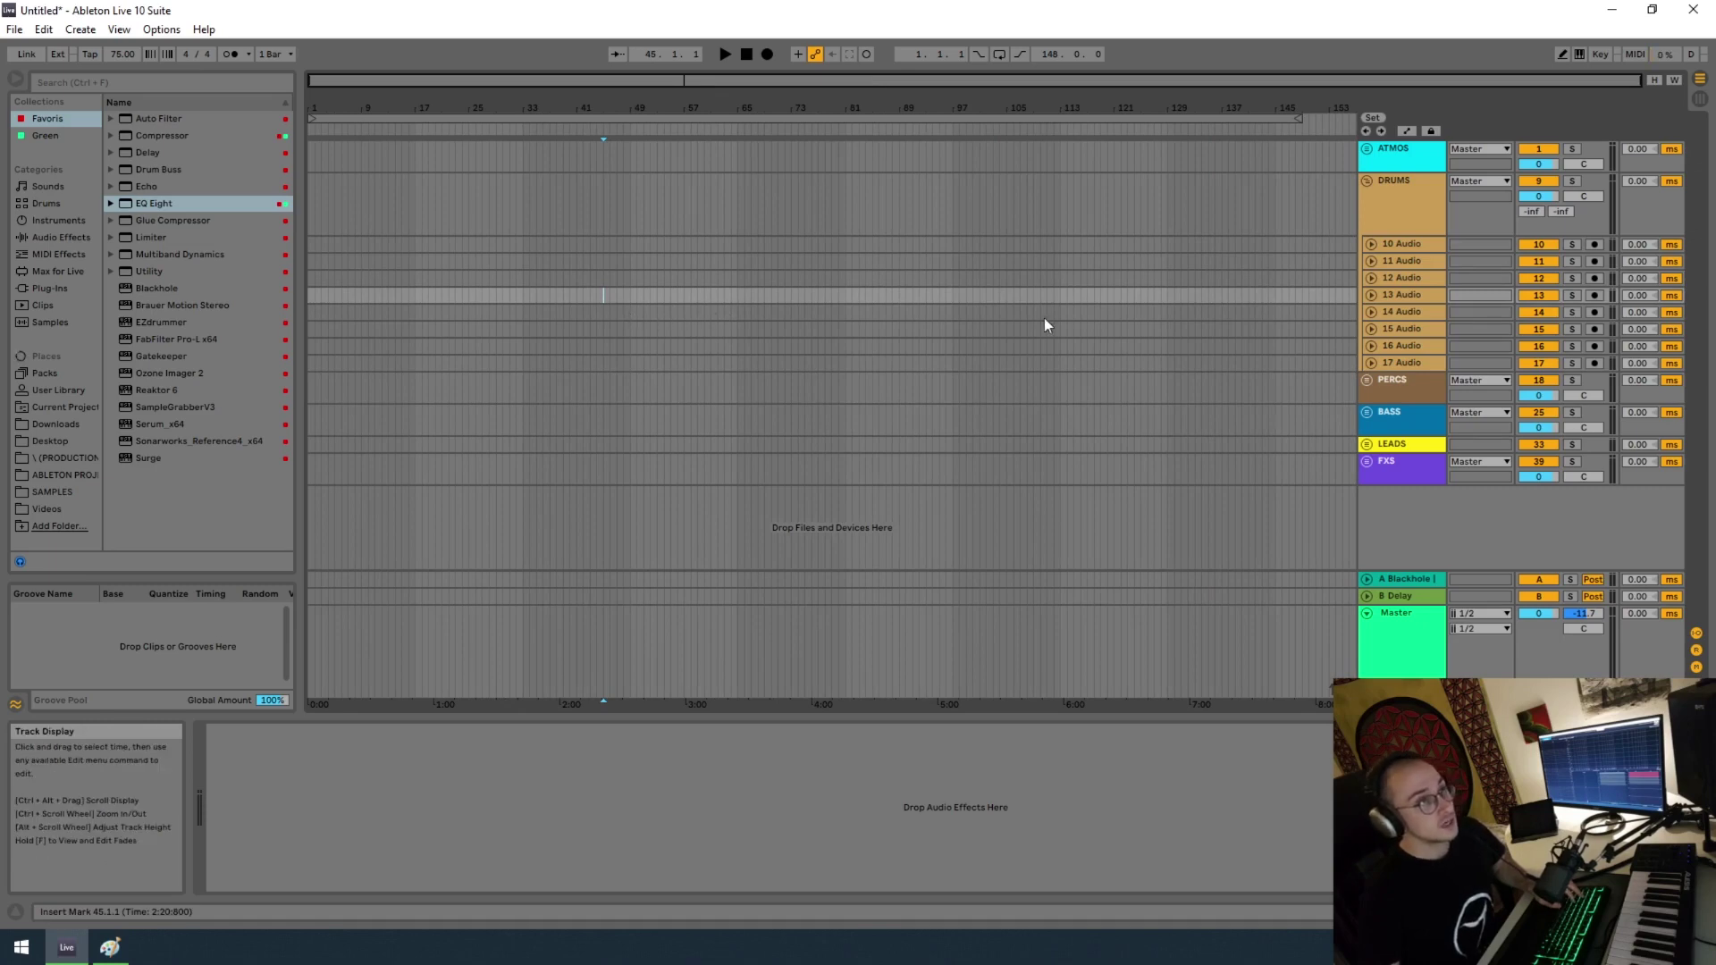
left_click_drag(953, 311, 1070, 314)
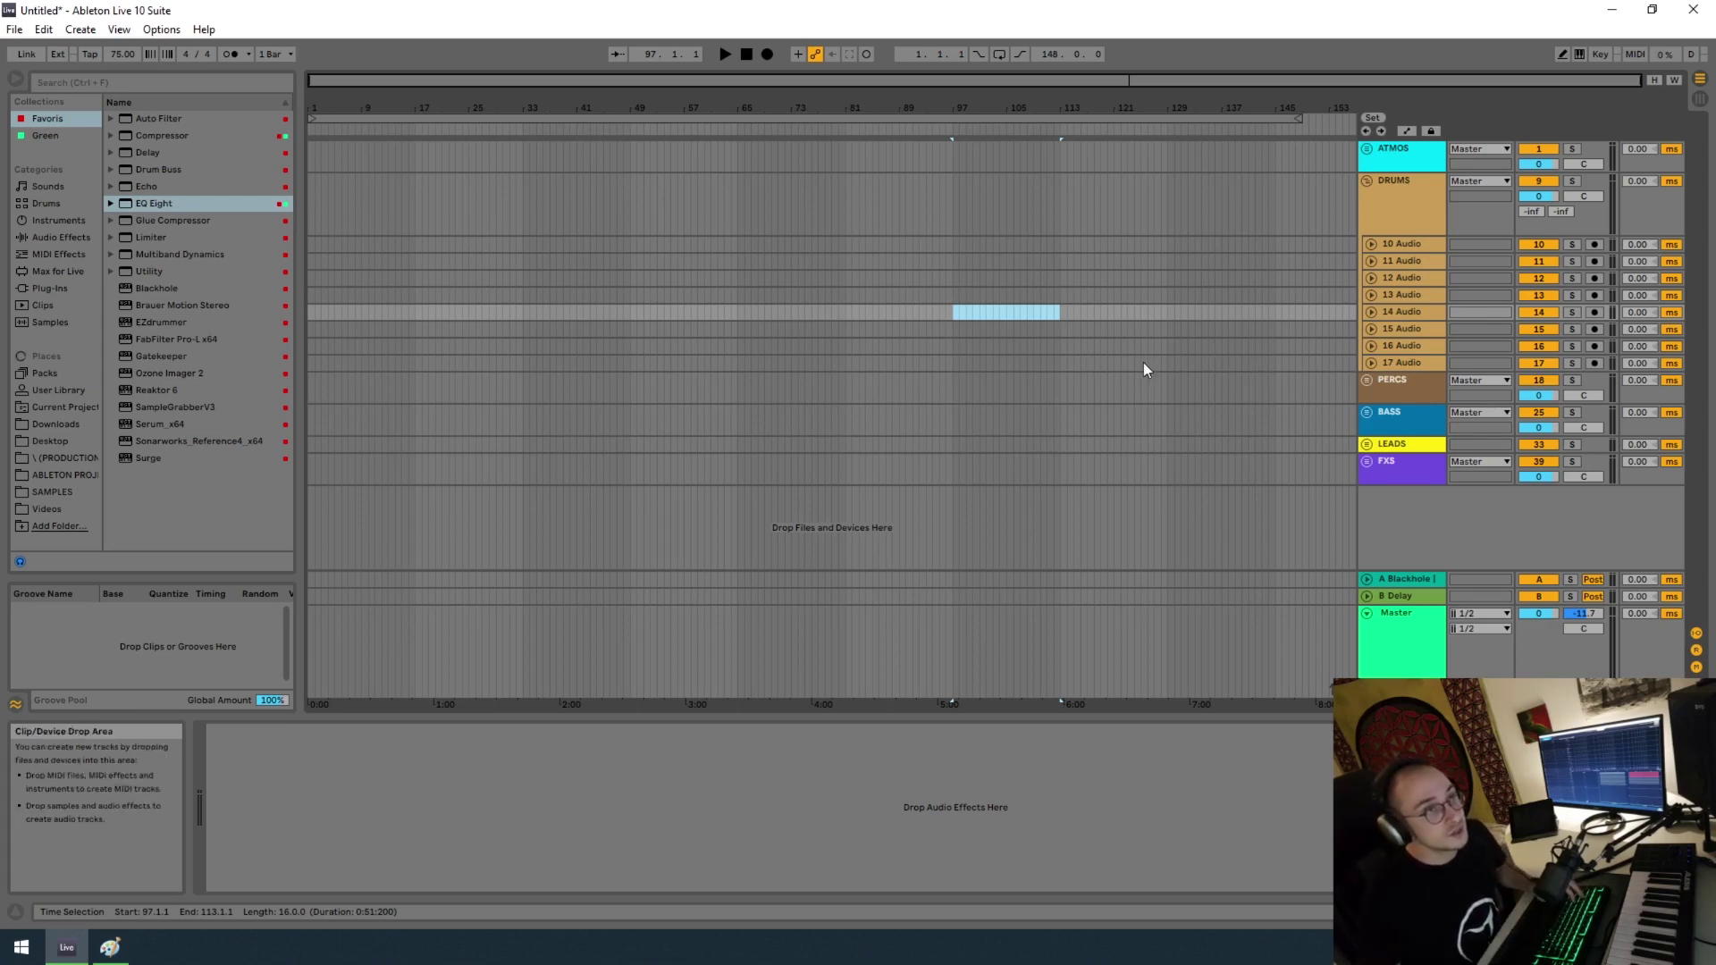
Step: Delete all existing group tracks and insert a single new audio track in their place
left_click(1424, 155)
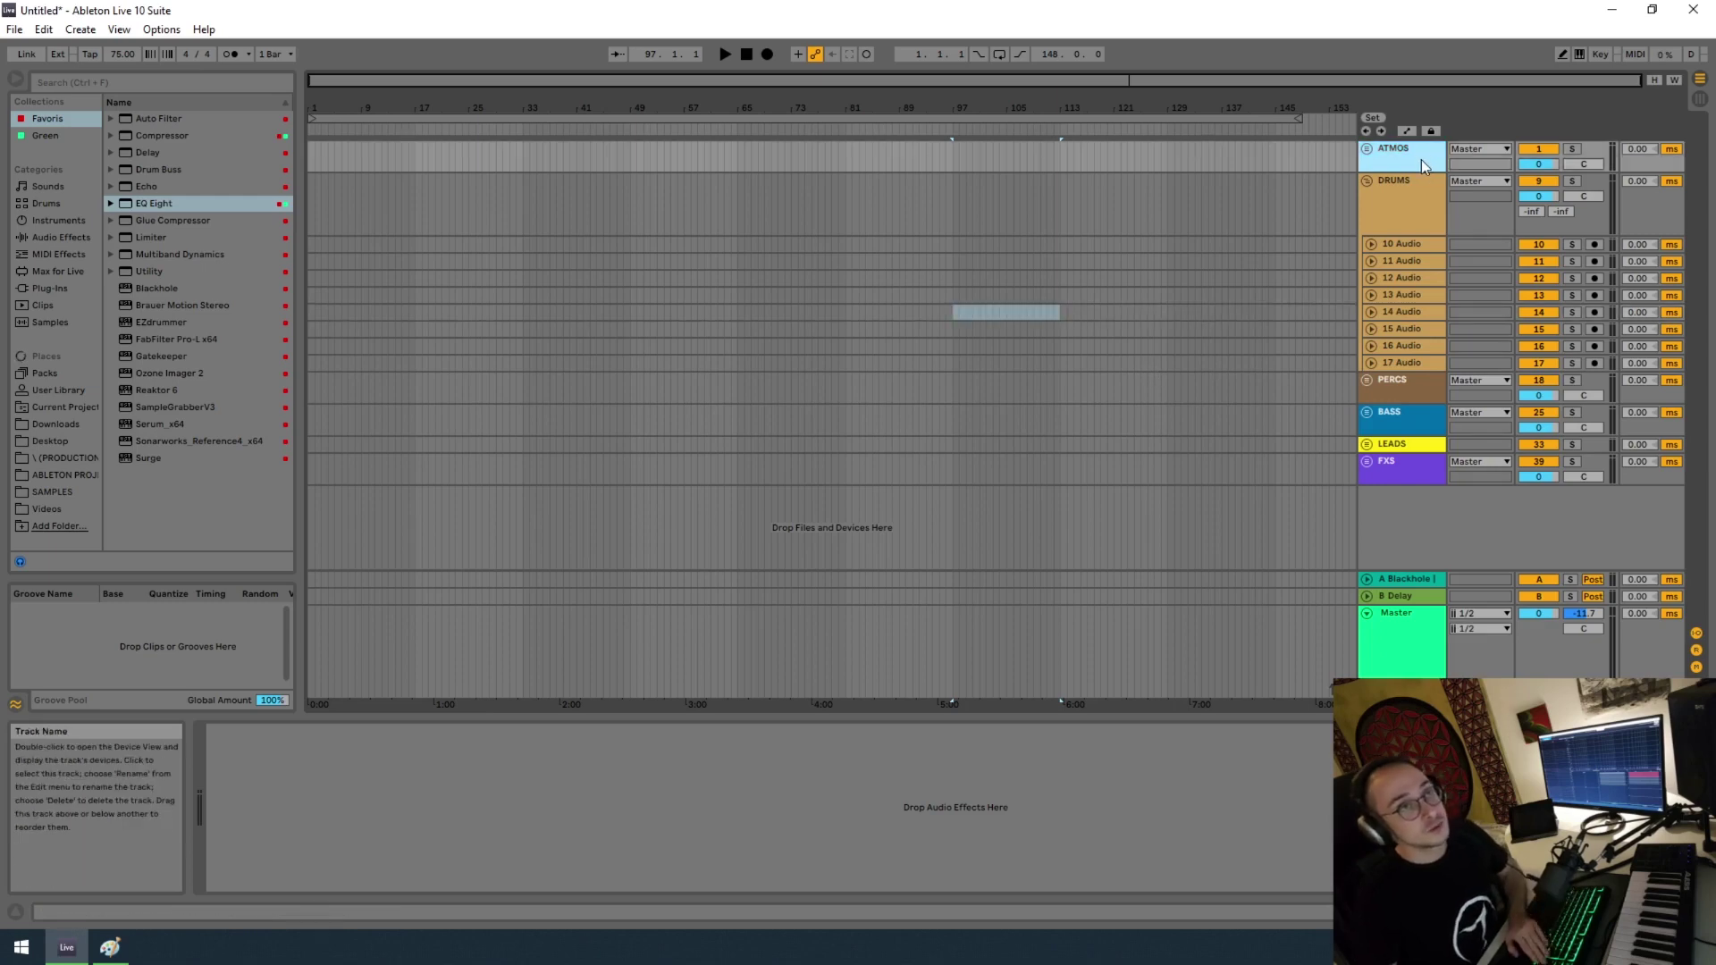
key("ctrl+a")
key("Delete")
right_click(1394, 208)
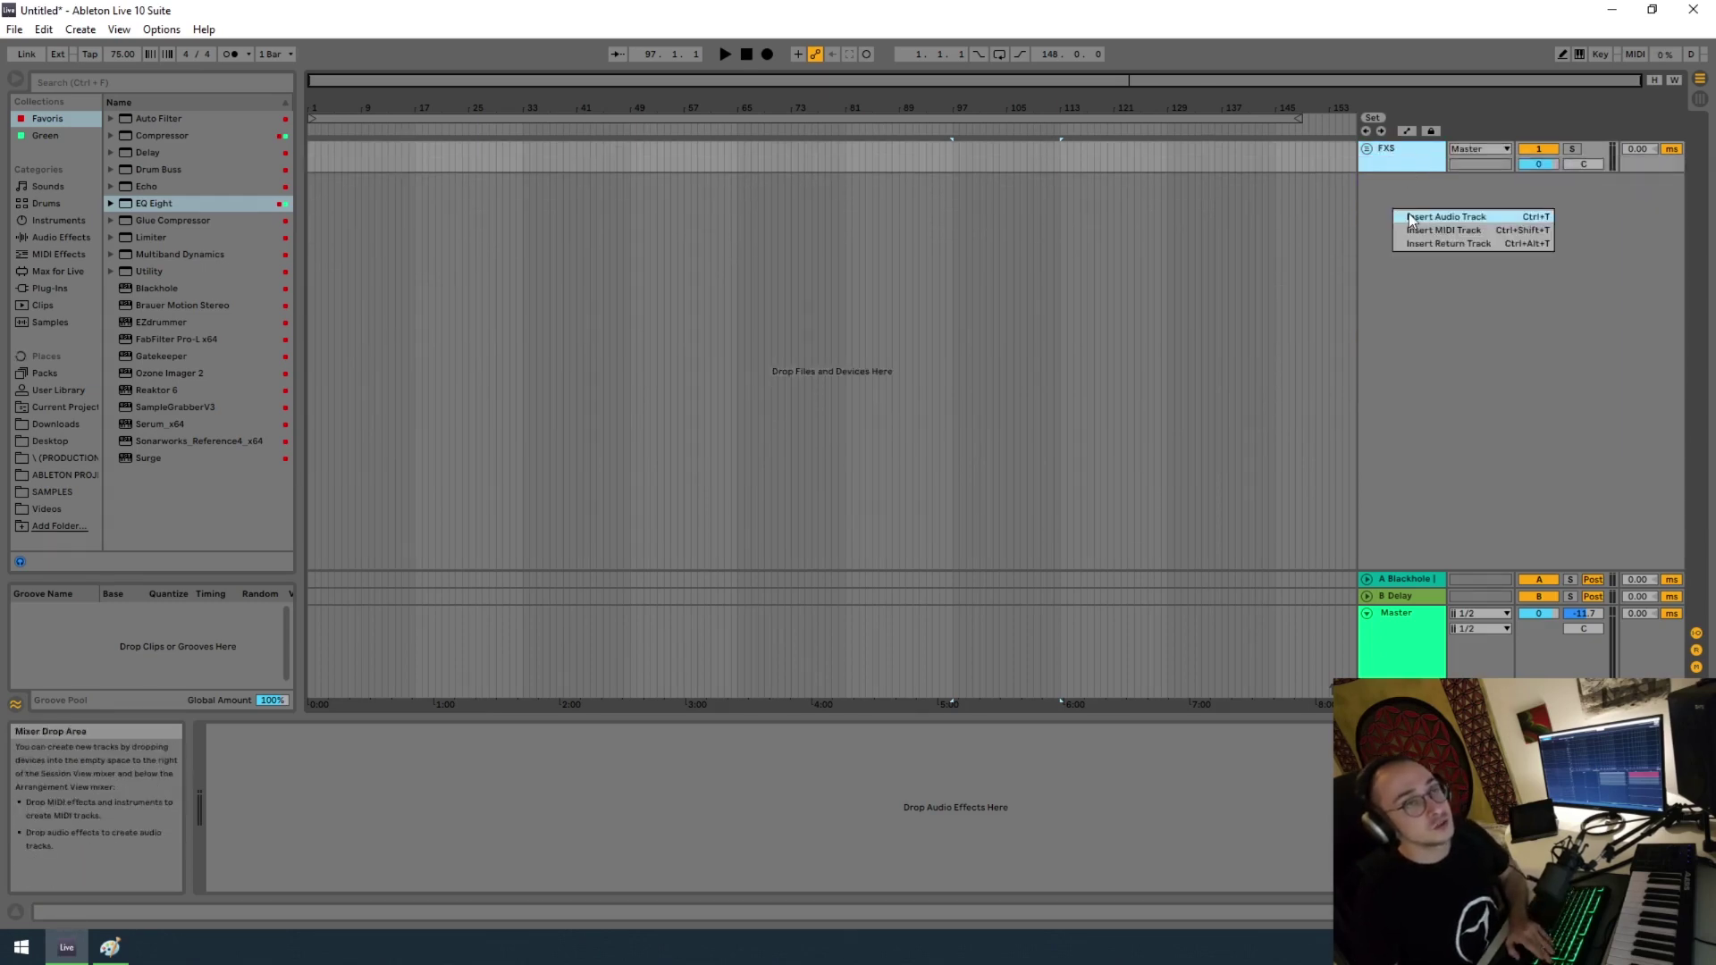
left_click(1416, 217)
left_click(1411, 156)
key("Delete")
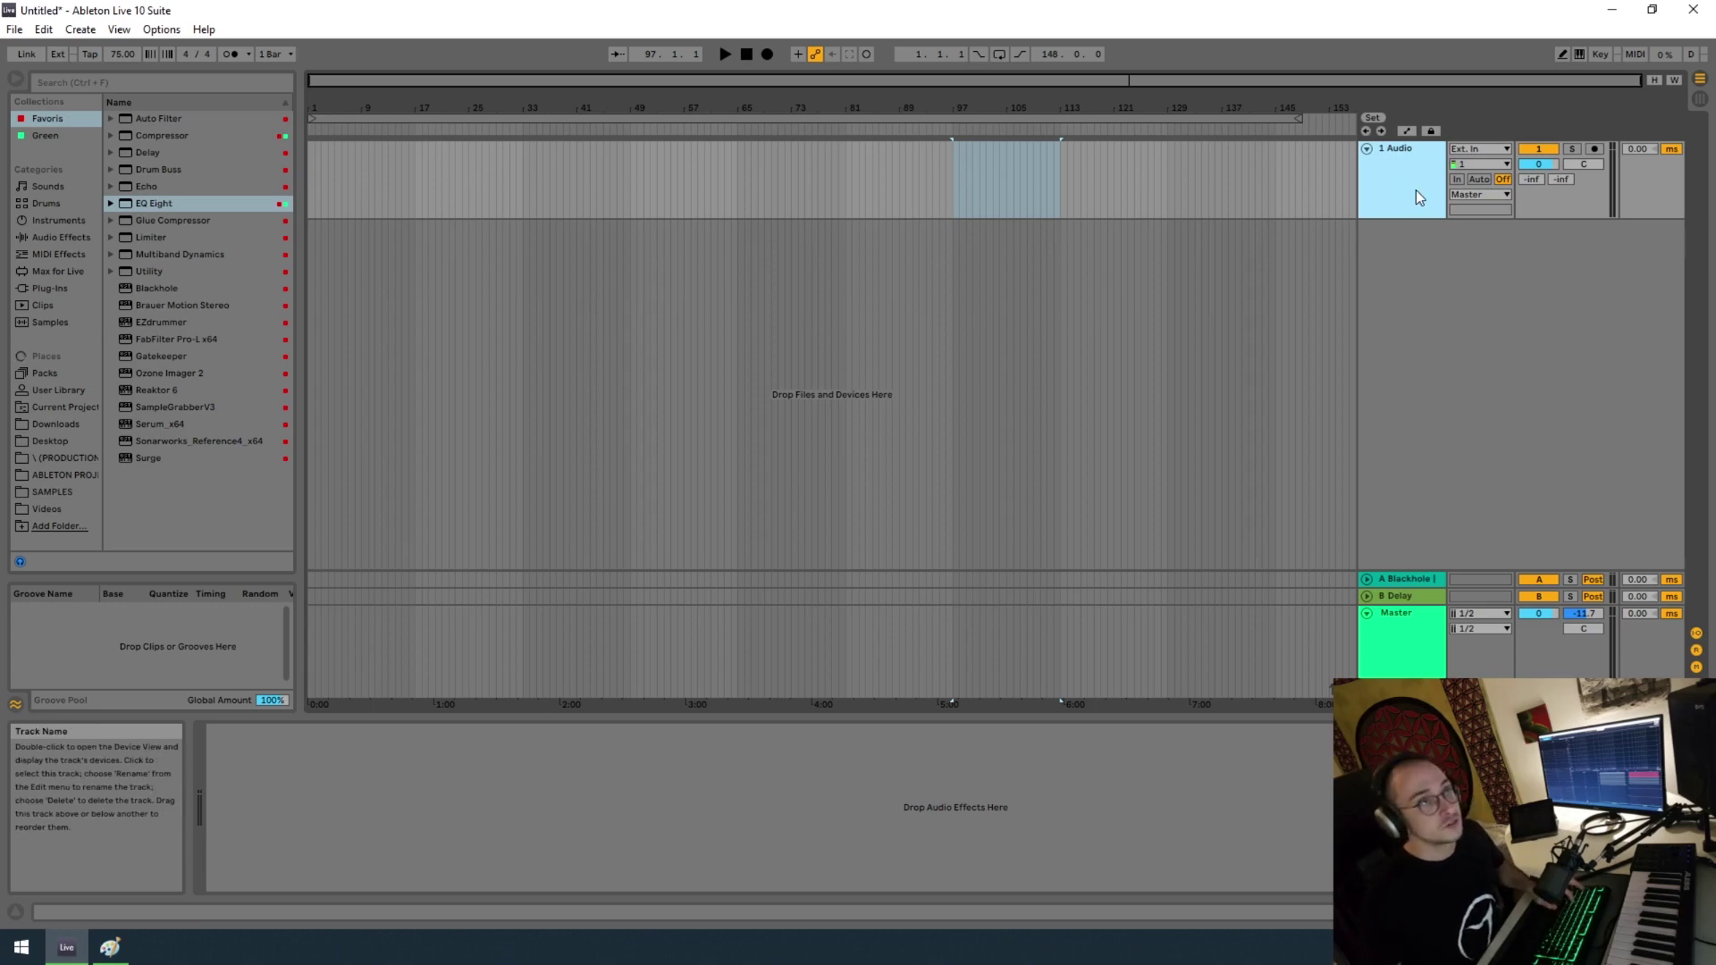
Step: Slightly reduce the new audio track's height and duplicate it four times to get five audio tracks
left_click_drag(1417, 215, 1419, 201)
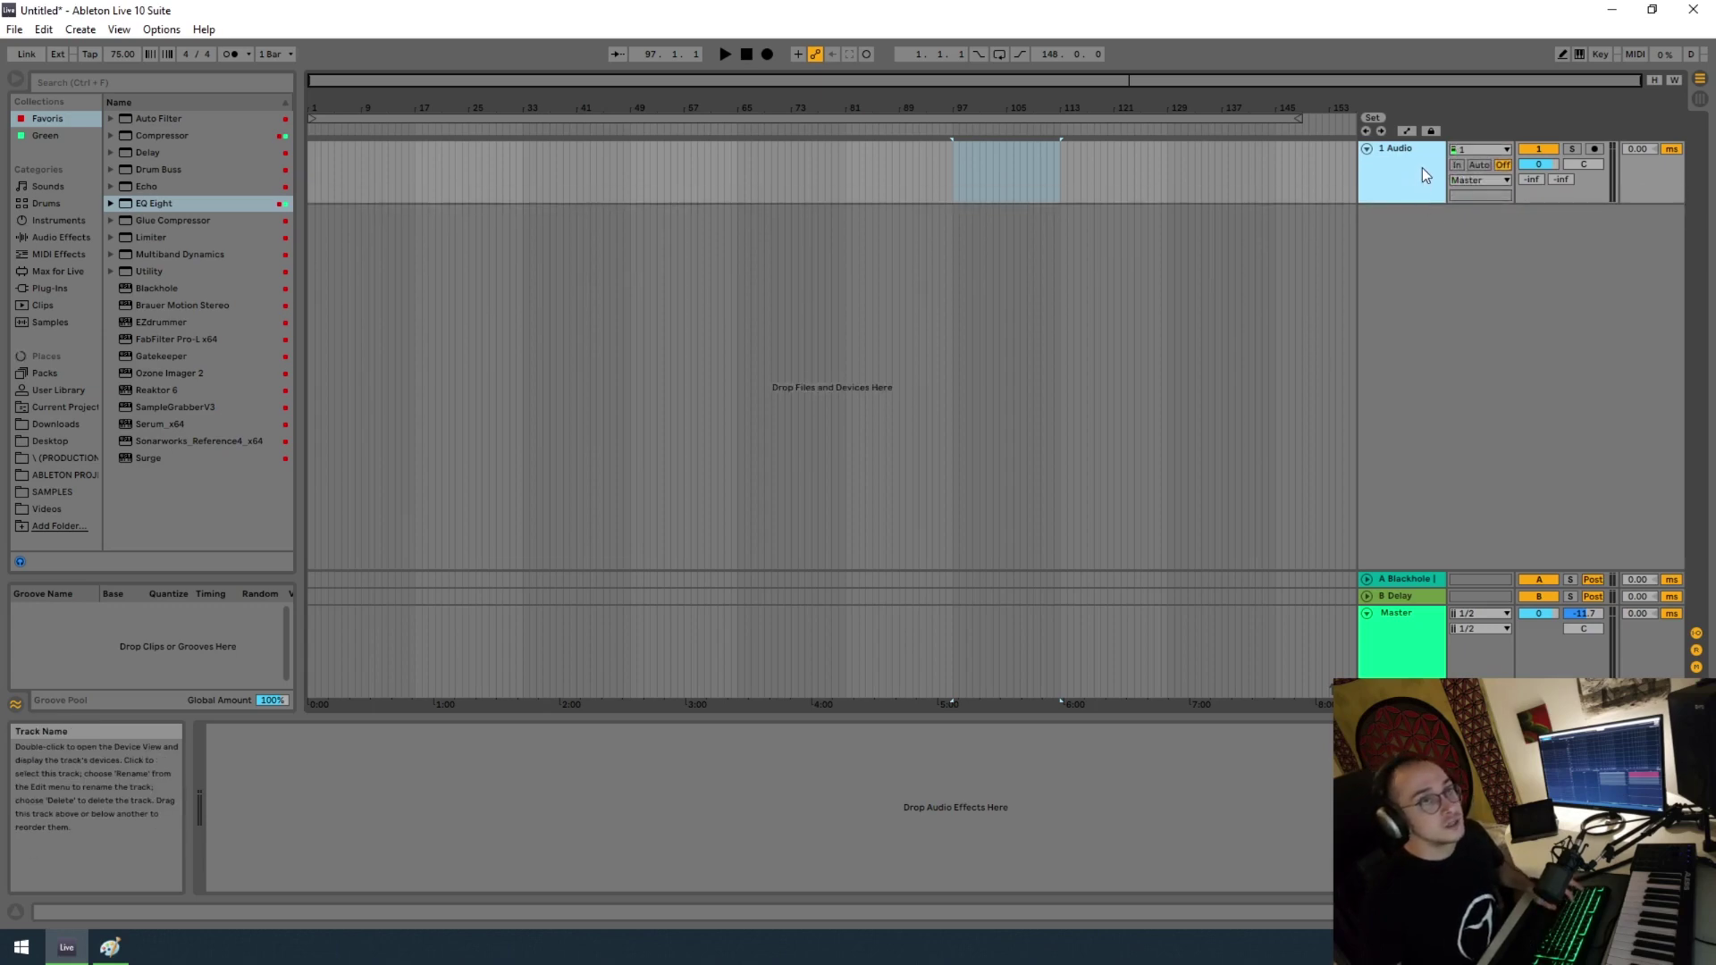
key("ctrl+d")
key("ctrl+d")
key("ctrl+d")
key("ctrl+d")
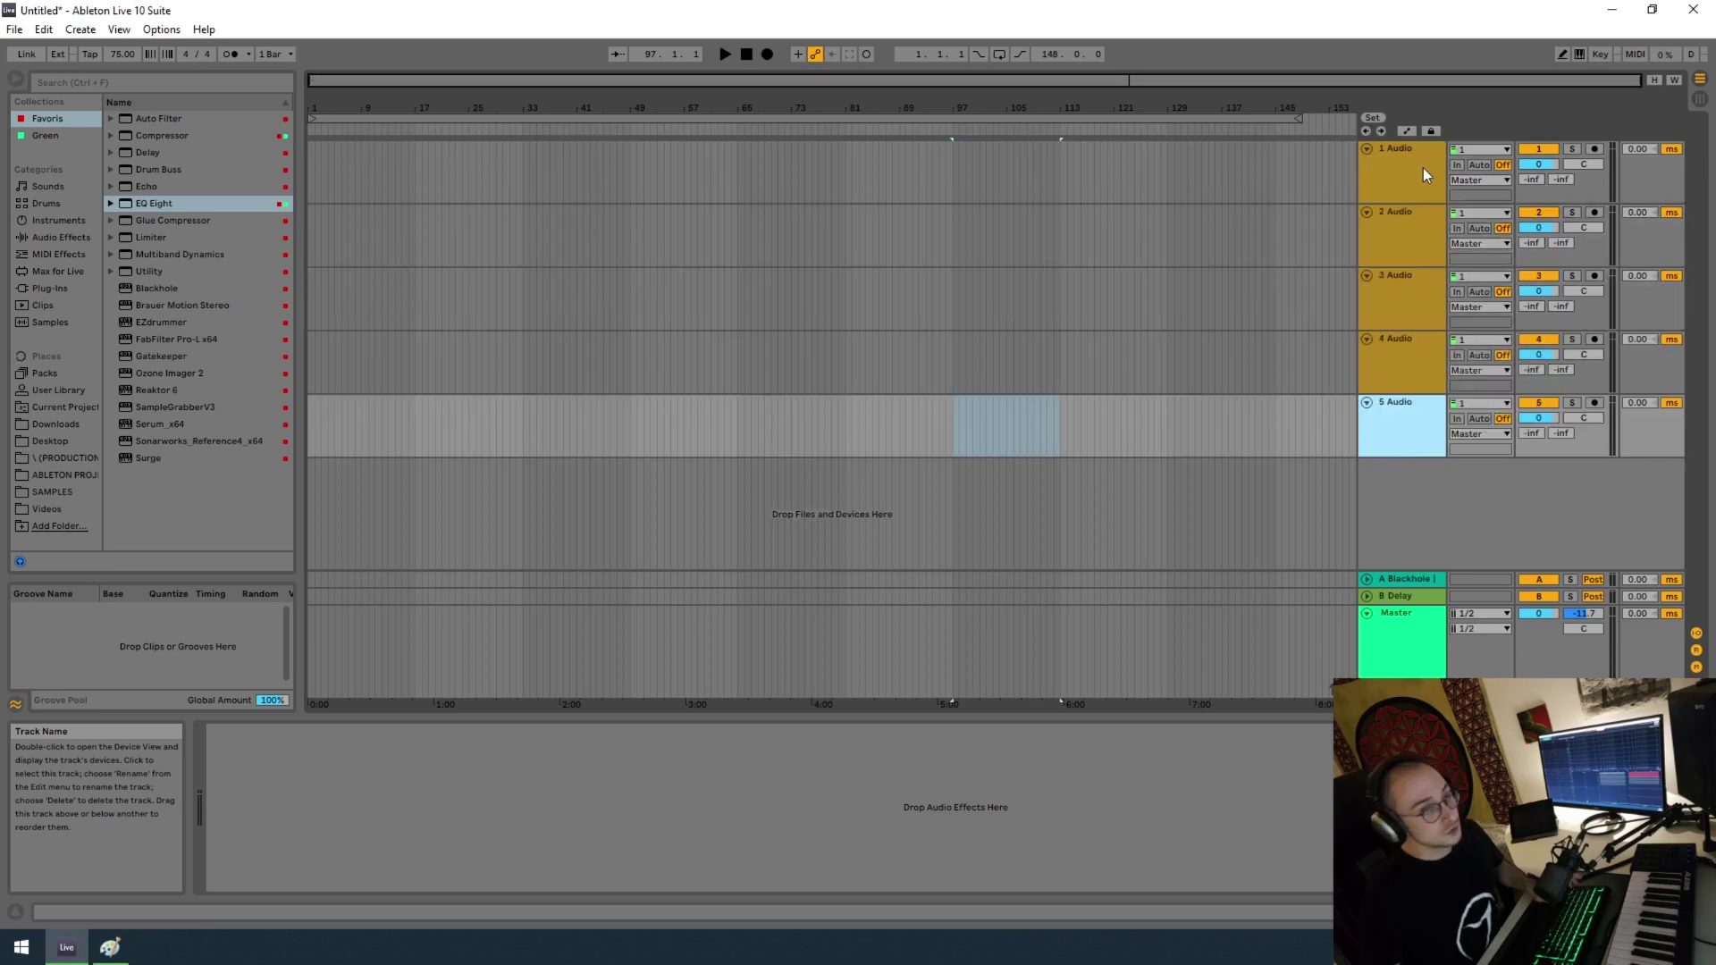
Step: Select all five audio tracks and group them
left_click(1423, 168)
left_click(1425, 421)
left_click(1421, 174)
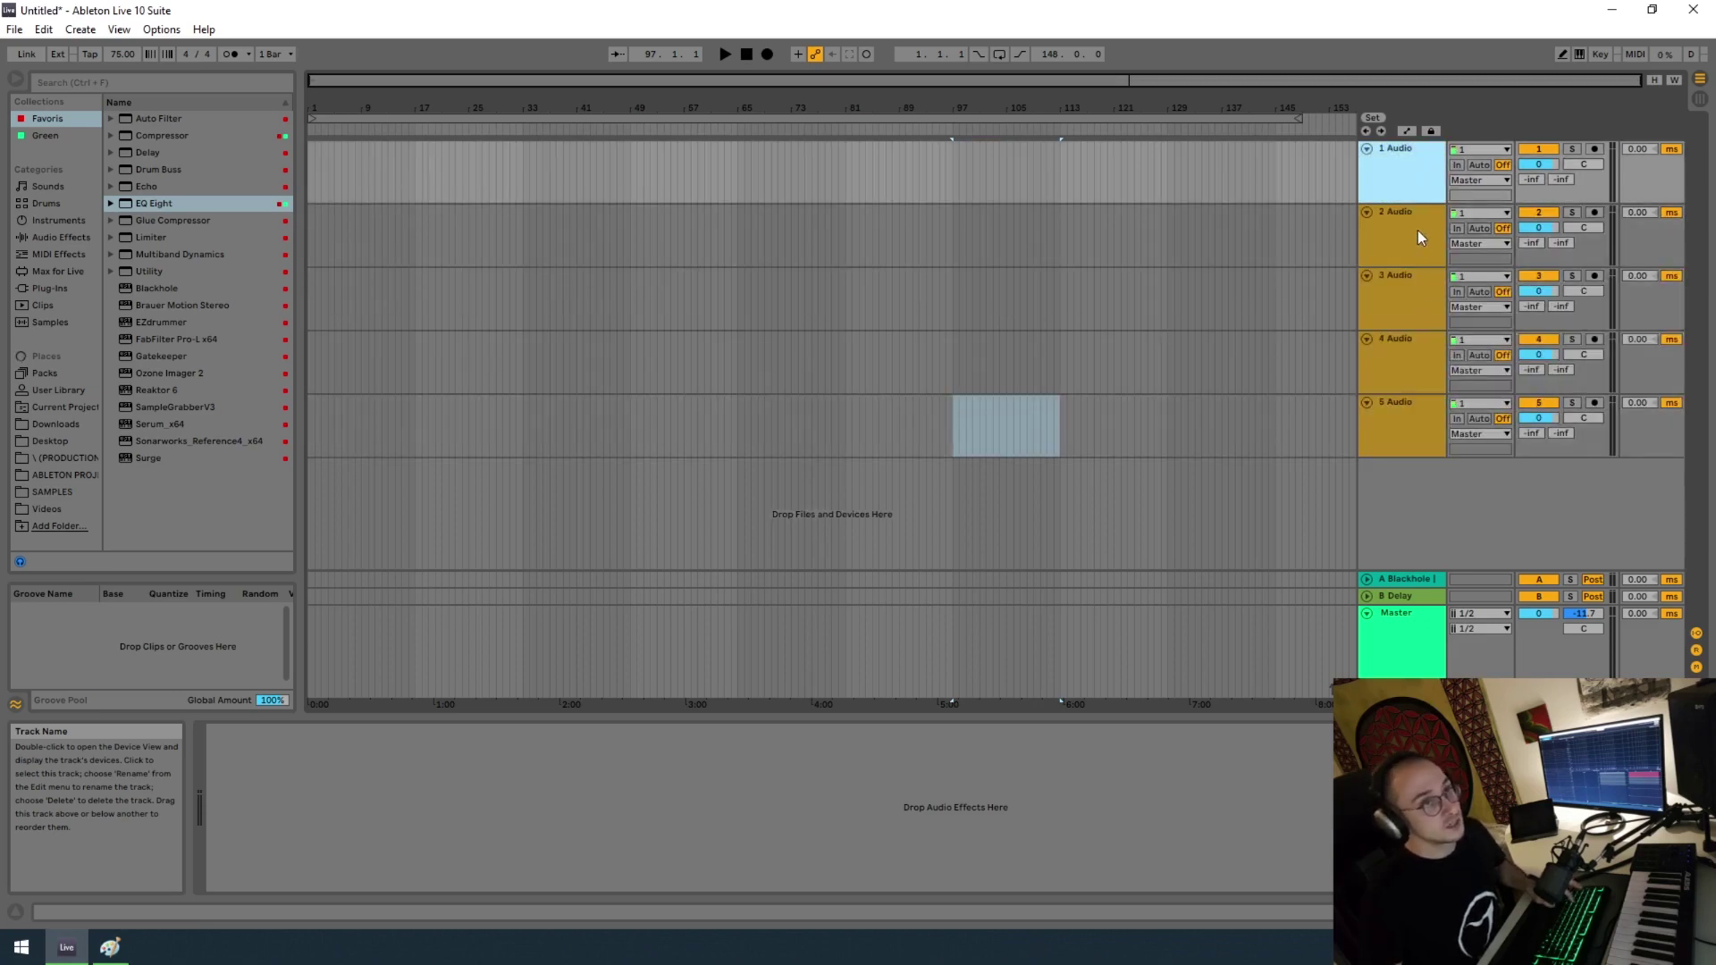
left_click(1419, 431, "shift")
right_click(1407, 177)
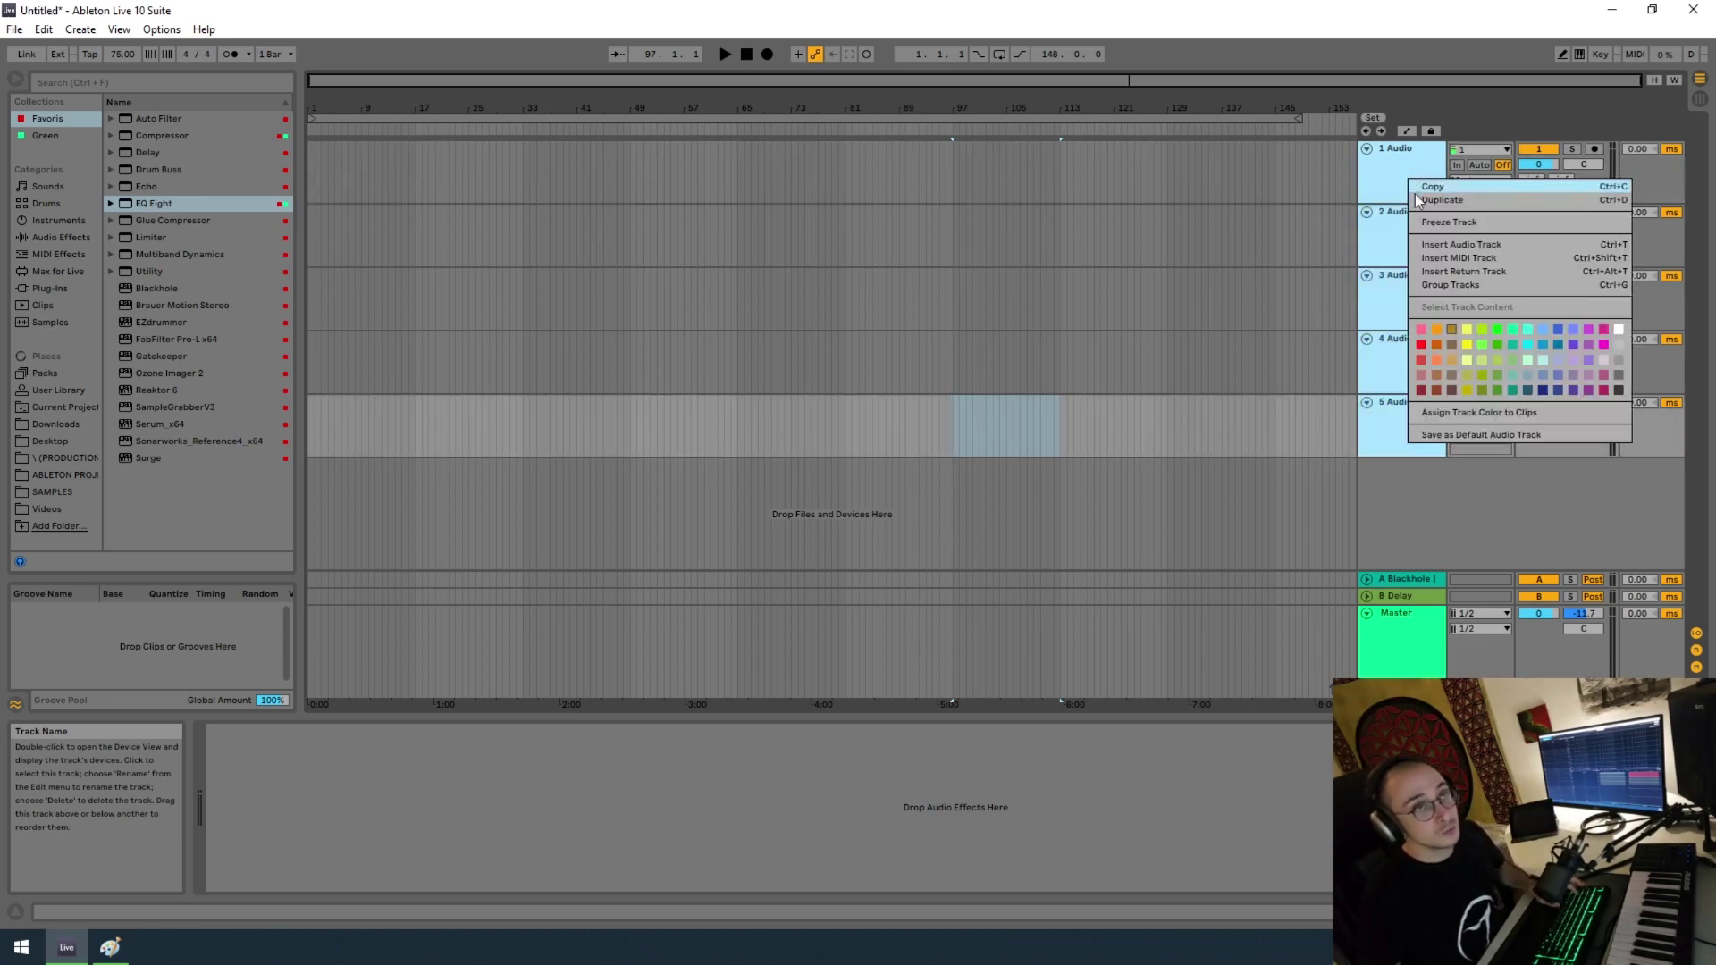
left_click(1397, 152)
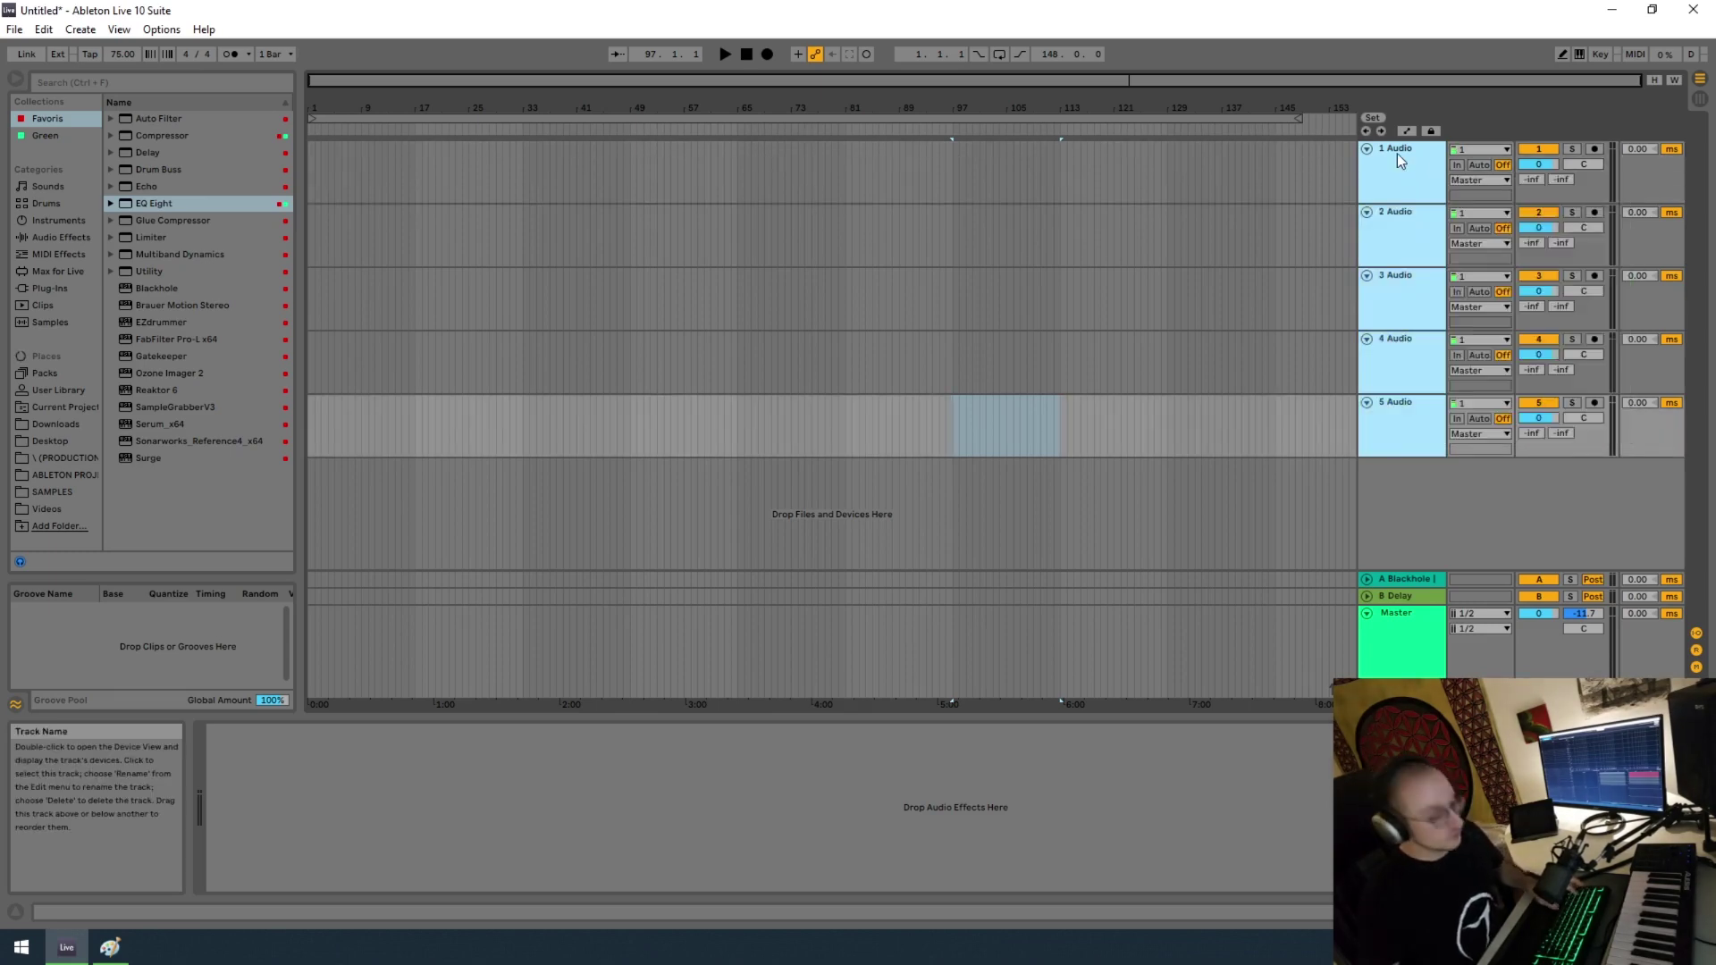
key("ctrl+g")
Step: Rename the new group track as ATMOS
left_click(1406, 234)
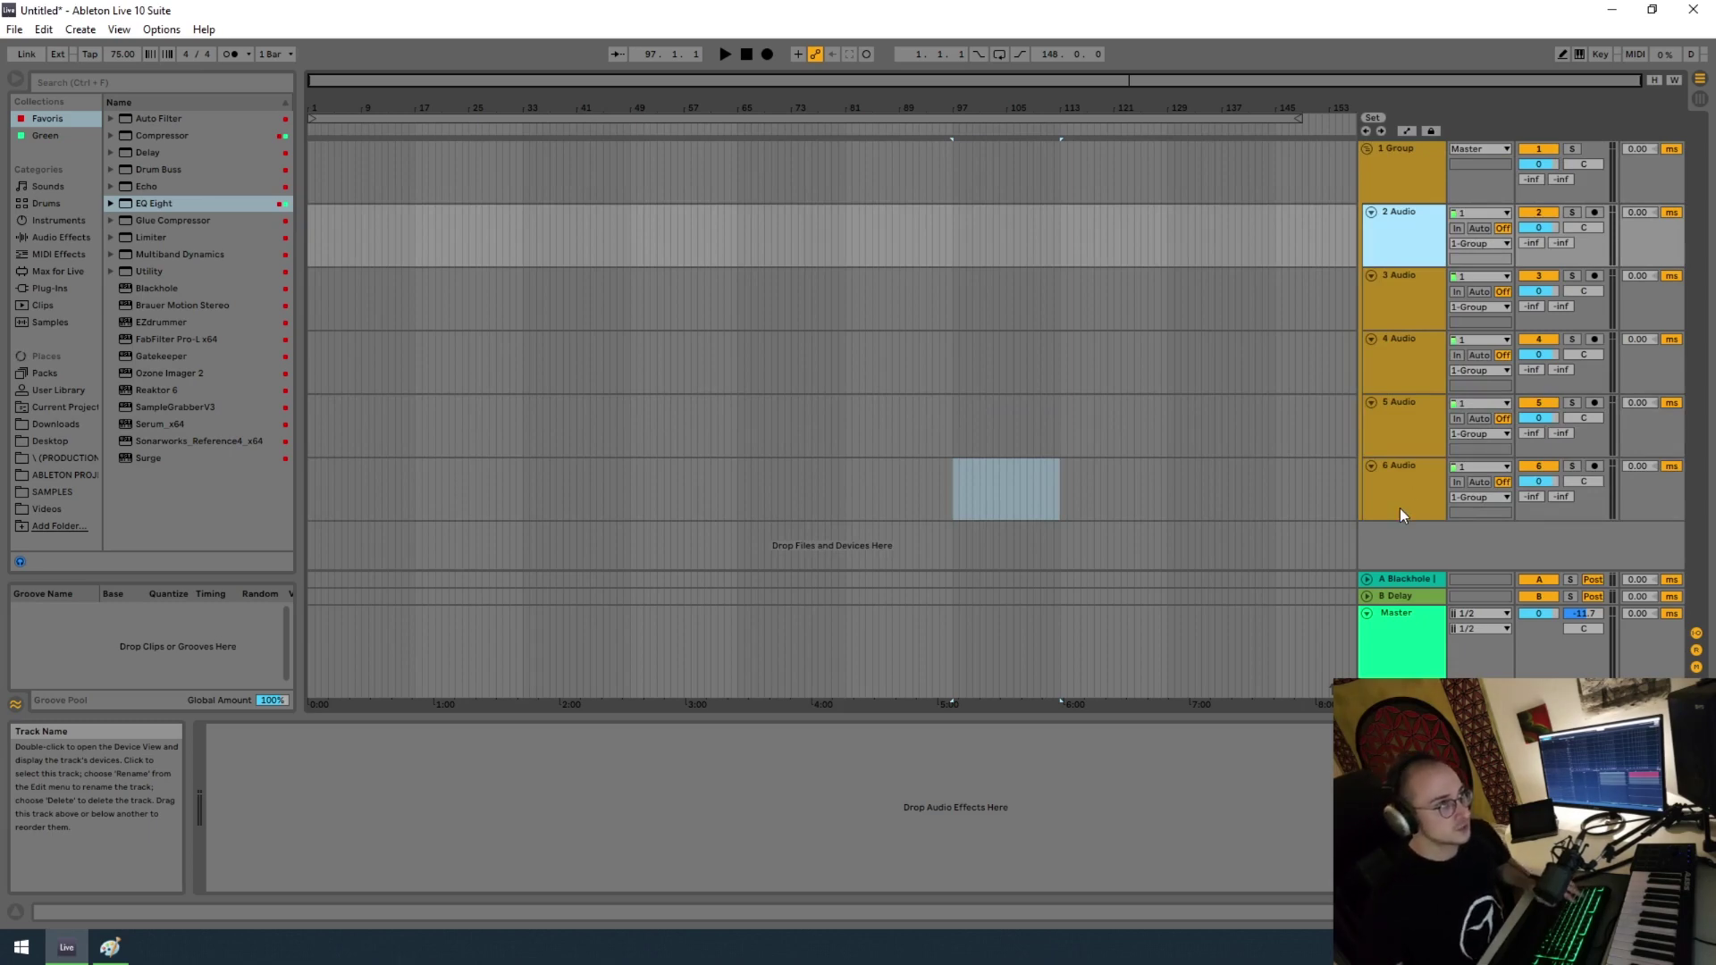
left_click(1416, 159)
right_click(1412, 159)
left_click(1402, 178)
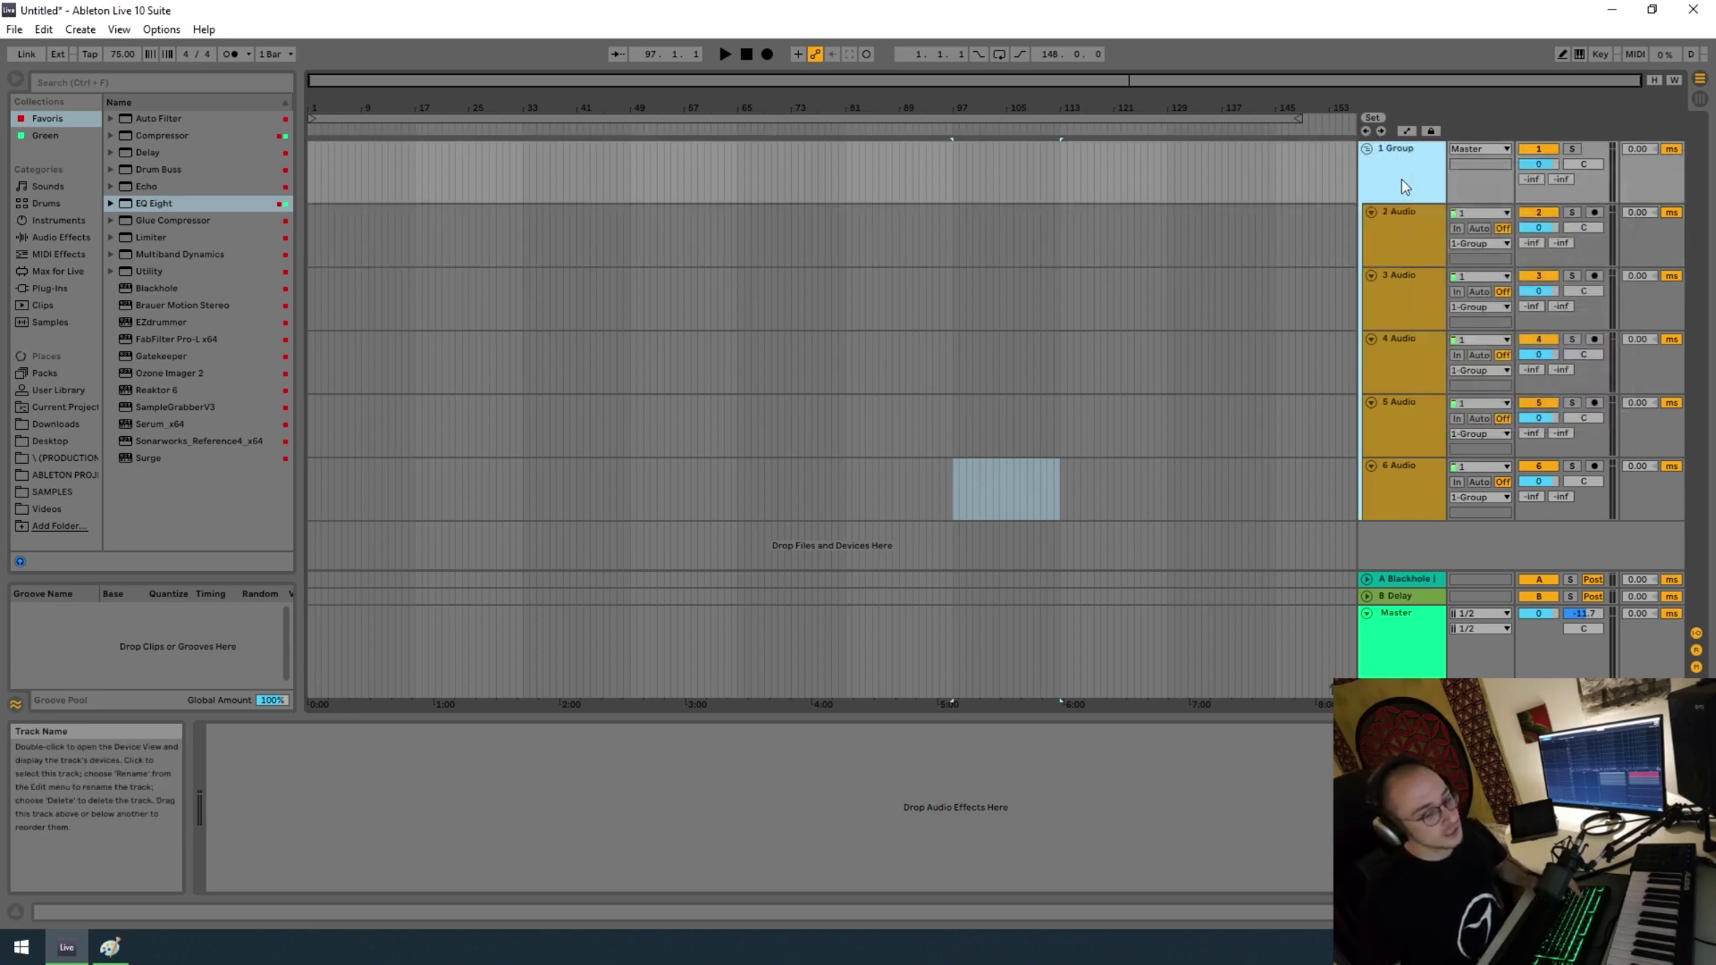
right_click(1402, 179)
left_click(1439, 222)
type("ATMOS")
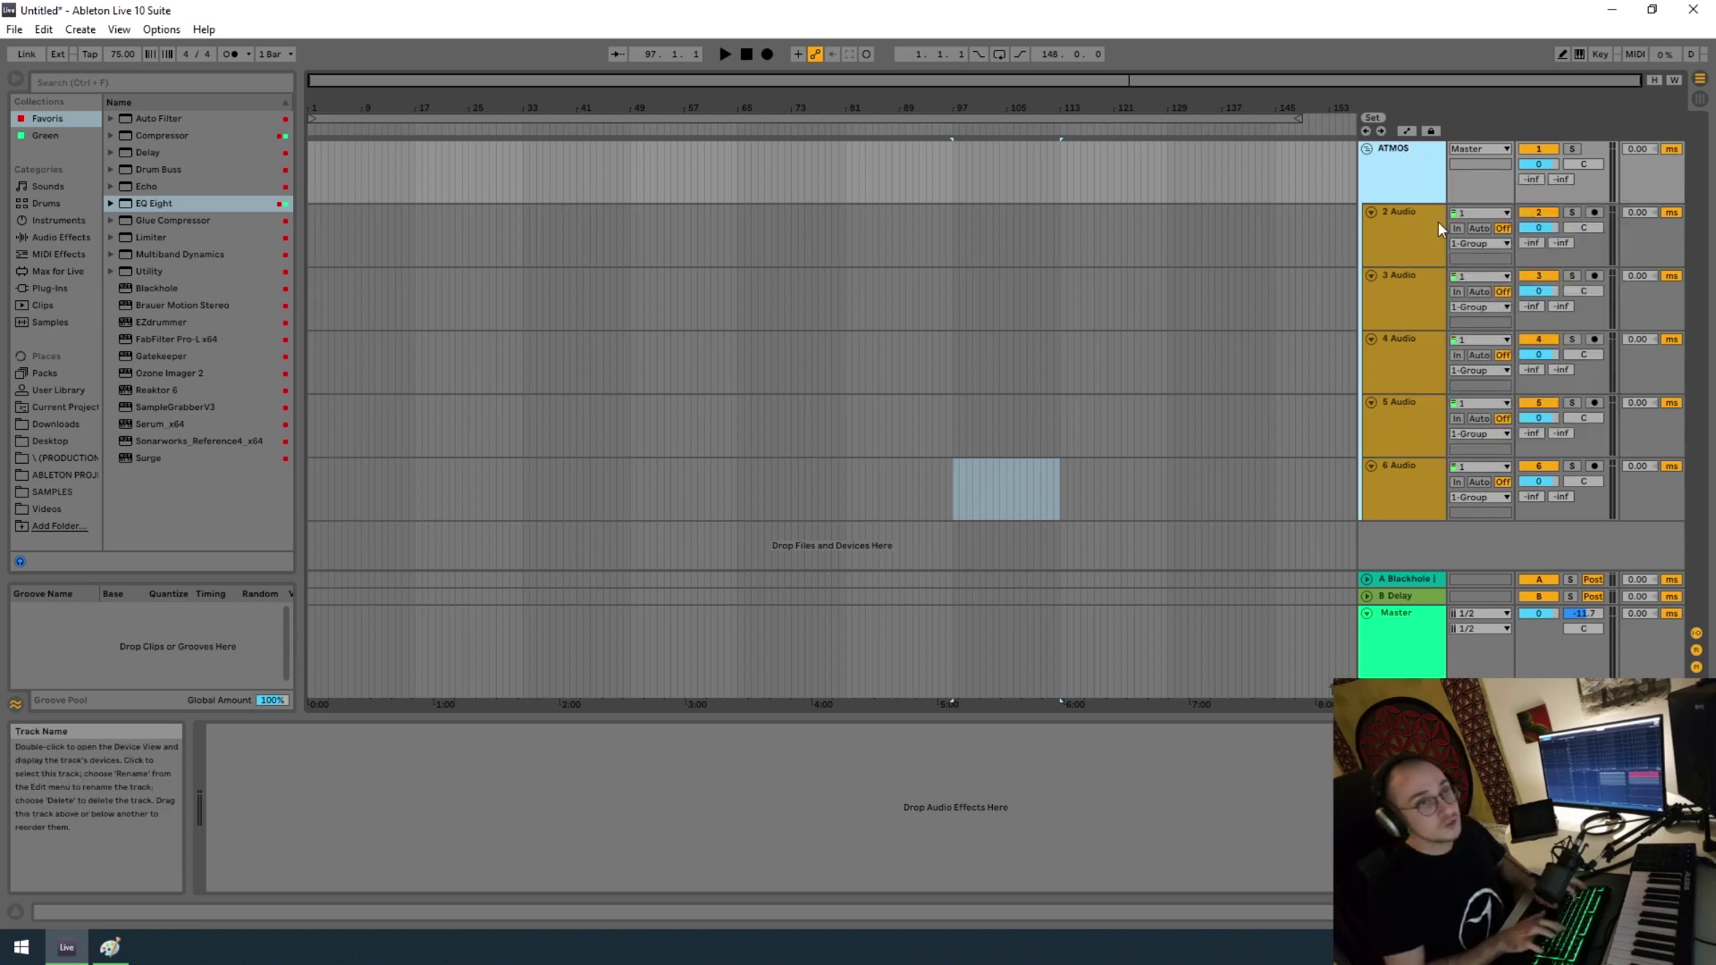
left_click(1439, 222)
left_click(1435, 482, "shift")
right_click(1422, 200)
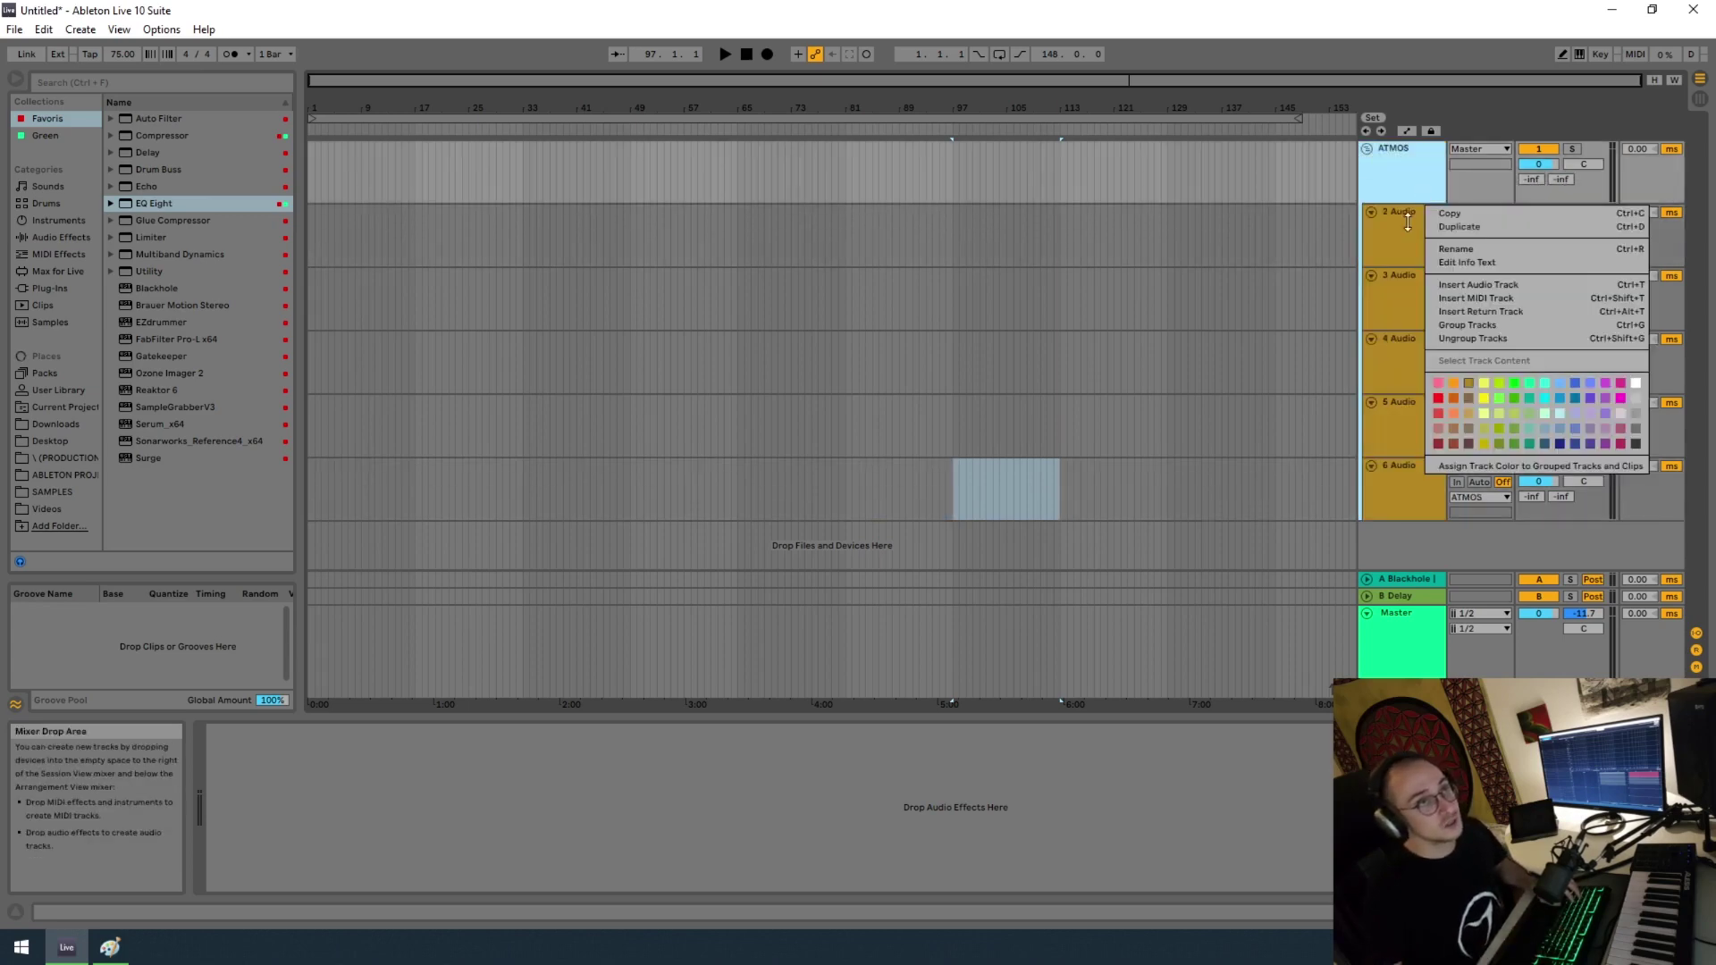
left_click(1382, 172)
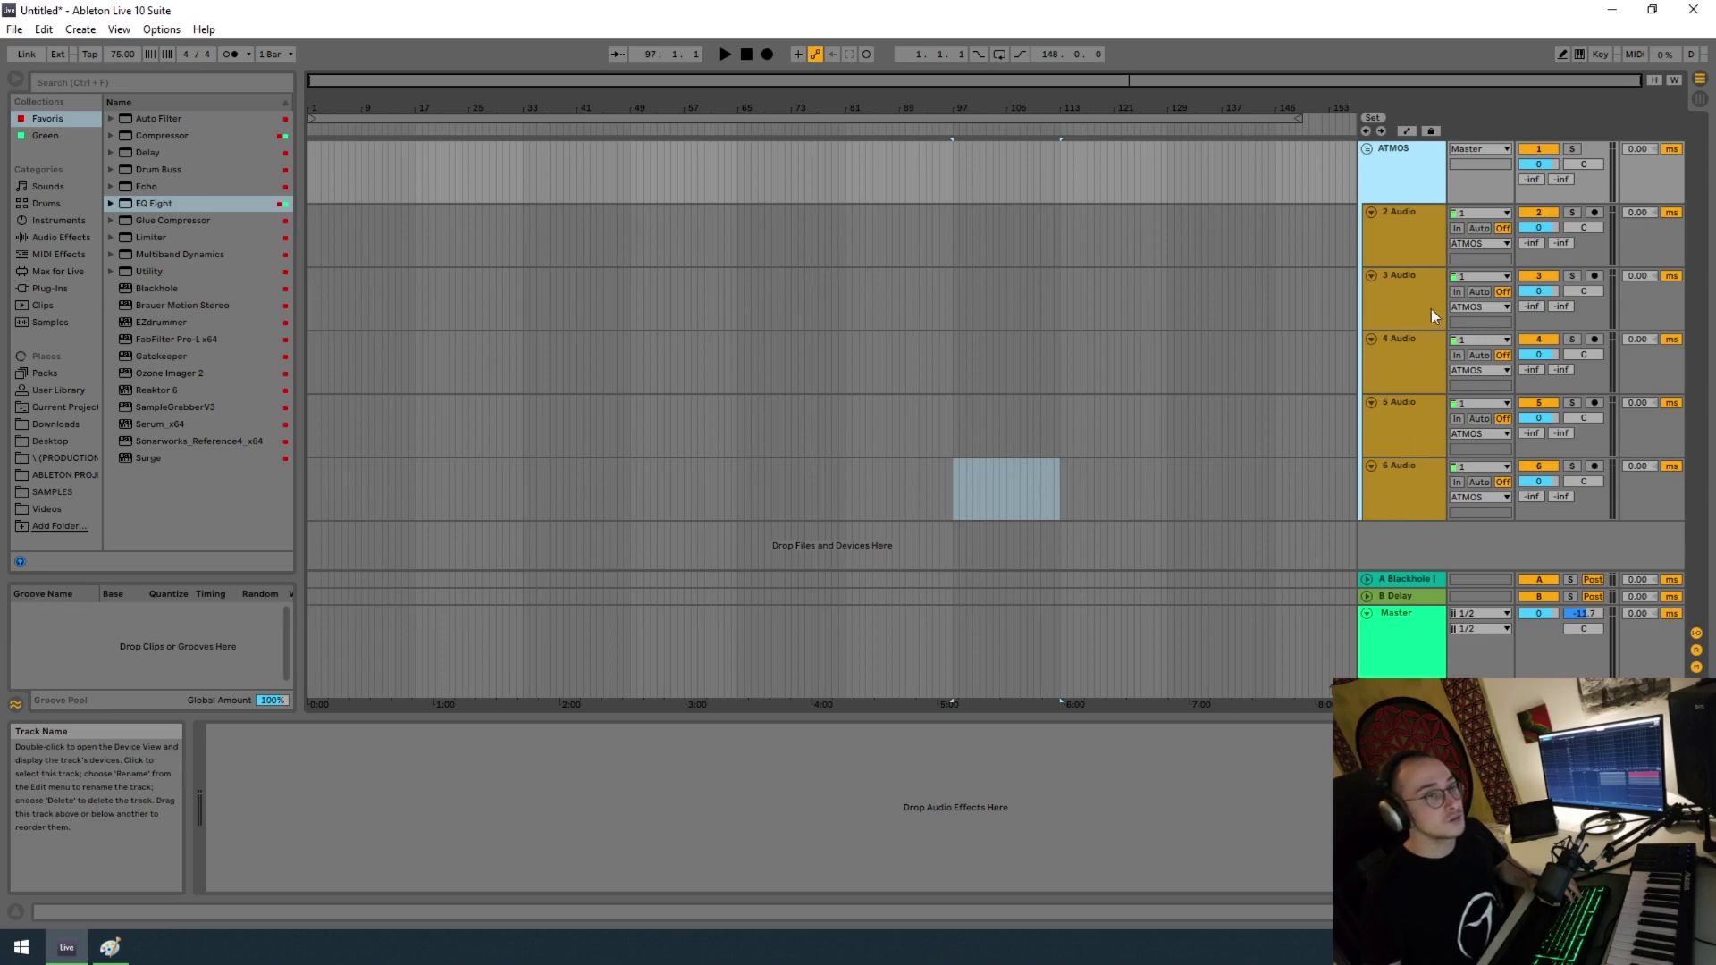
Step: Fold the ATMOS group, duplicate it, and unfold the copy to show its five audio tracks
left_click(1368, 150)
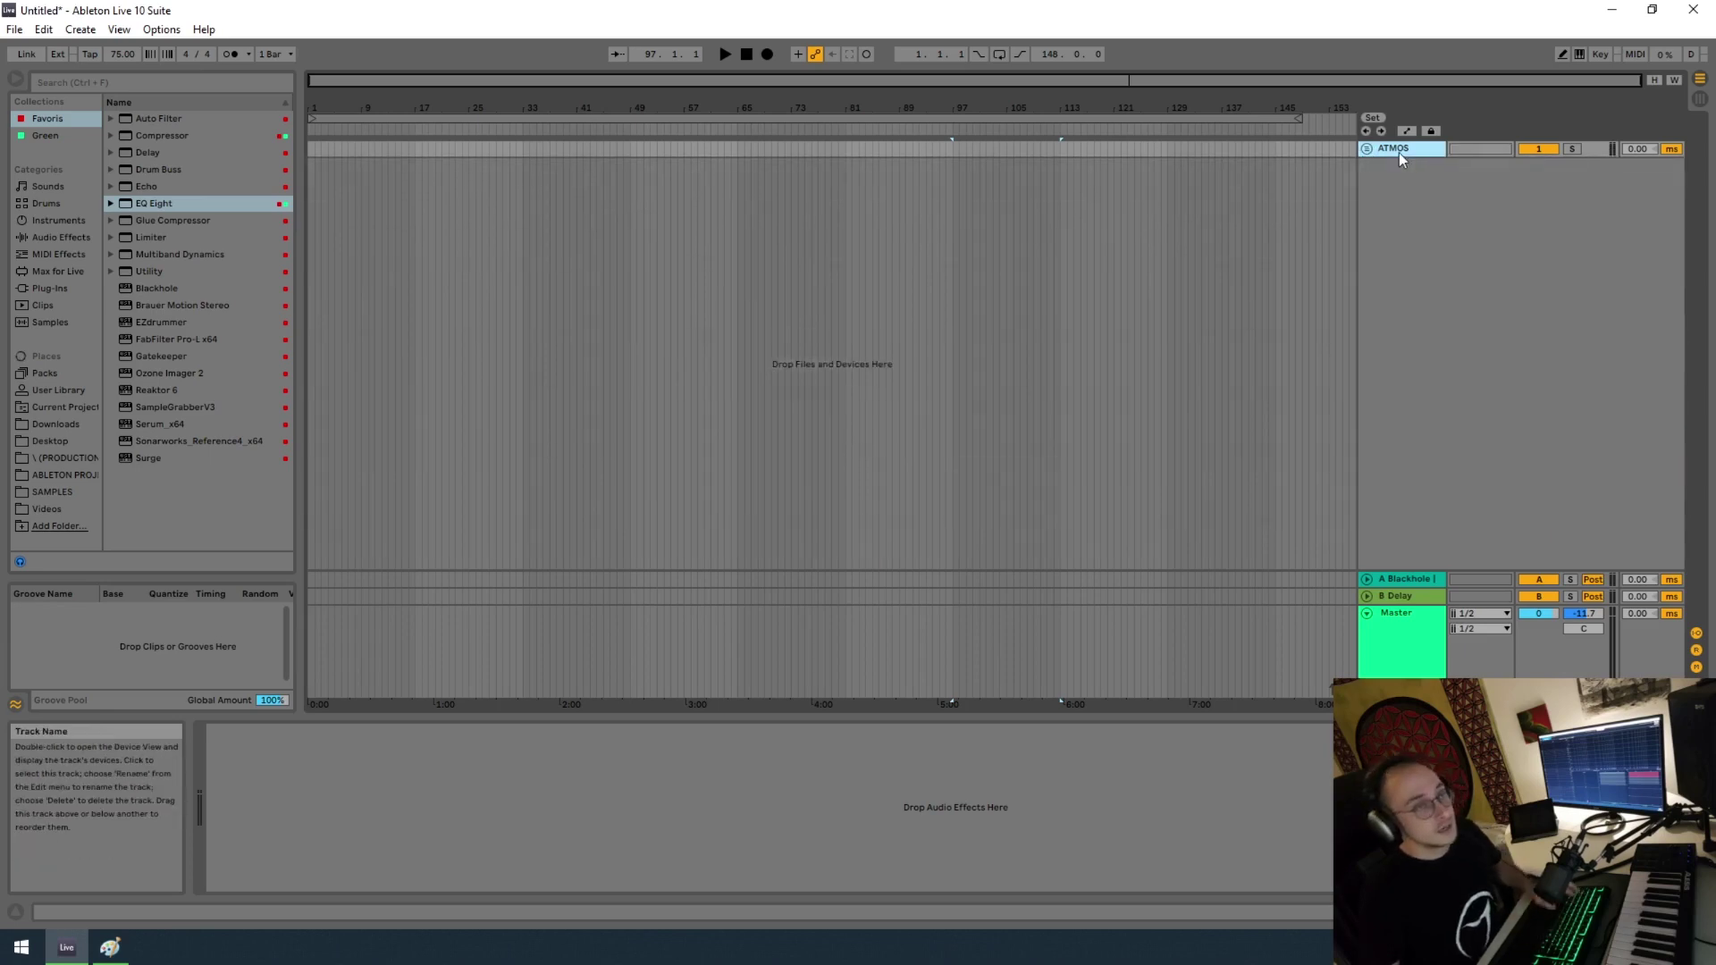
key("ctrl+d")
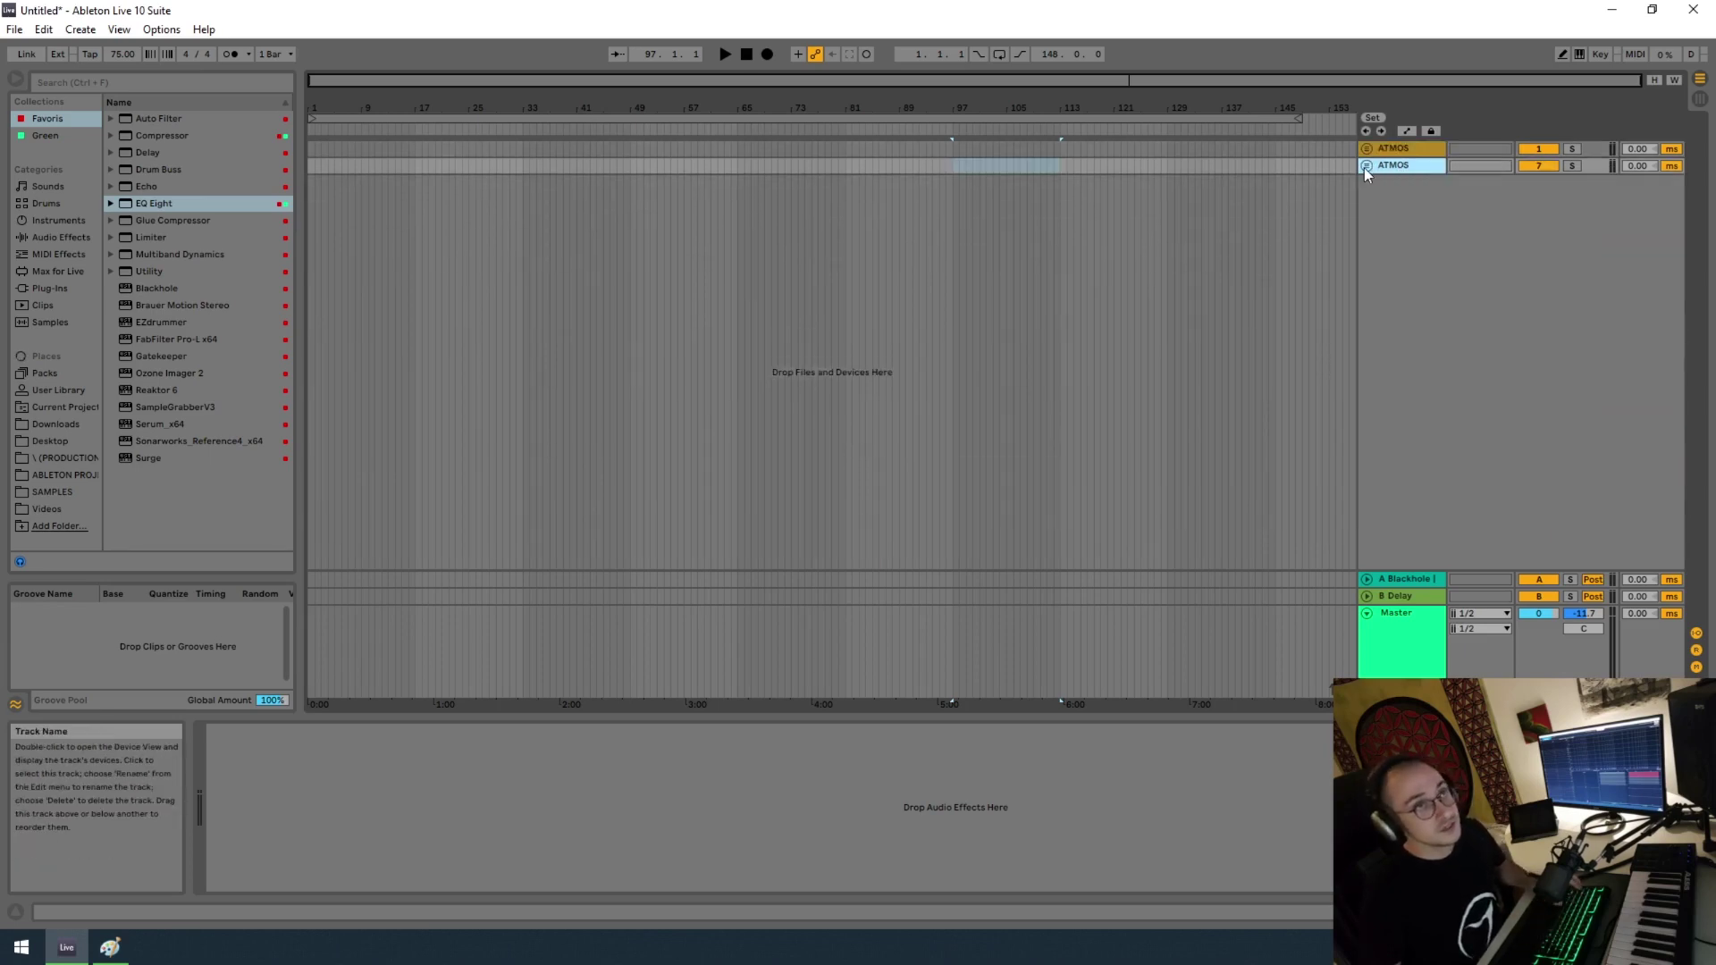
left_click(1367, 166)
Step: Colour the duplicated group track and its five audio tracks lime yellow-green
left_click(1404, 254)
left_click(1411, 507, "shift")
right_click(1407, 253)
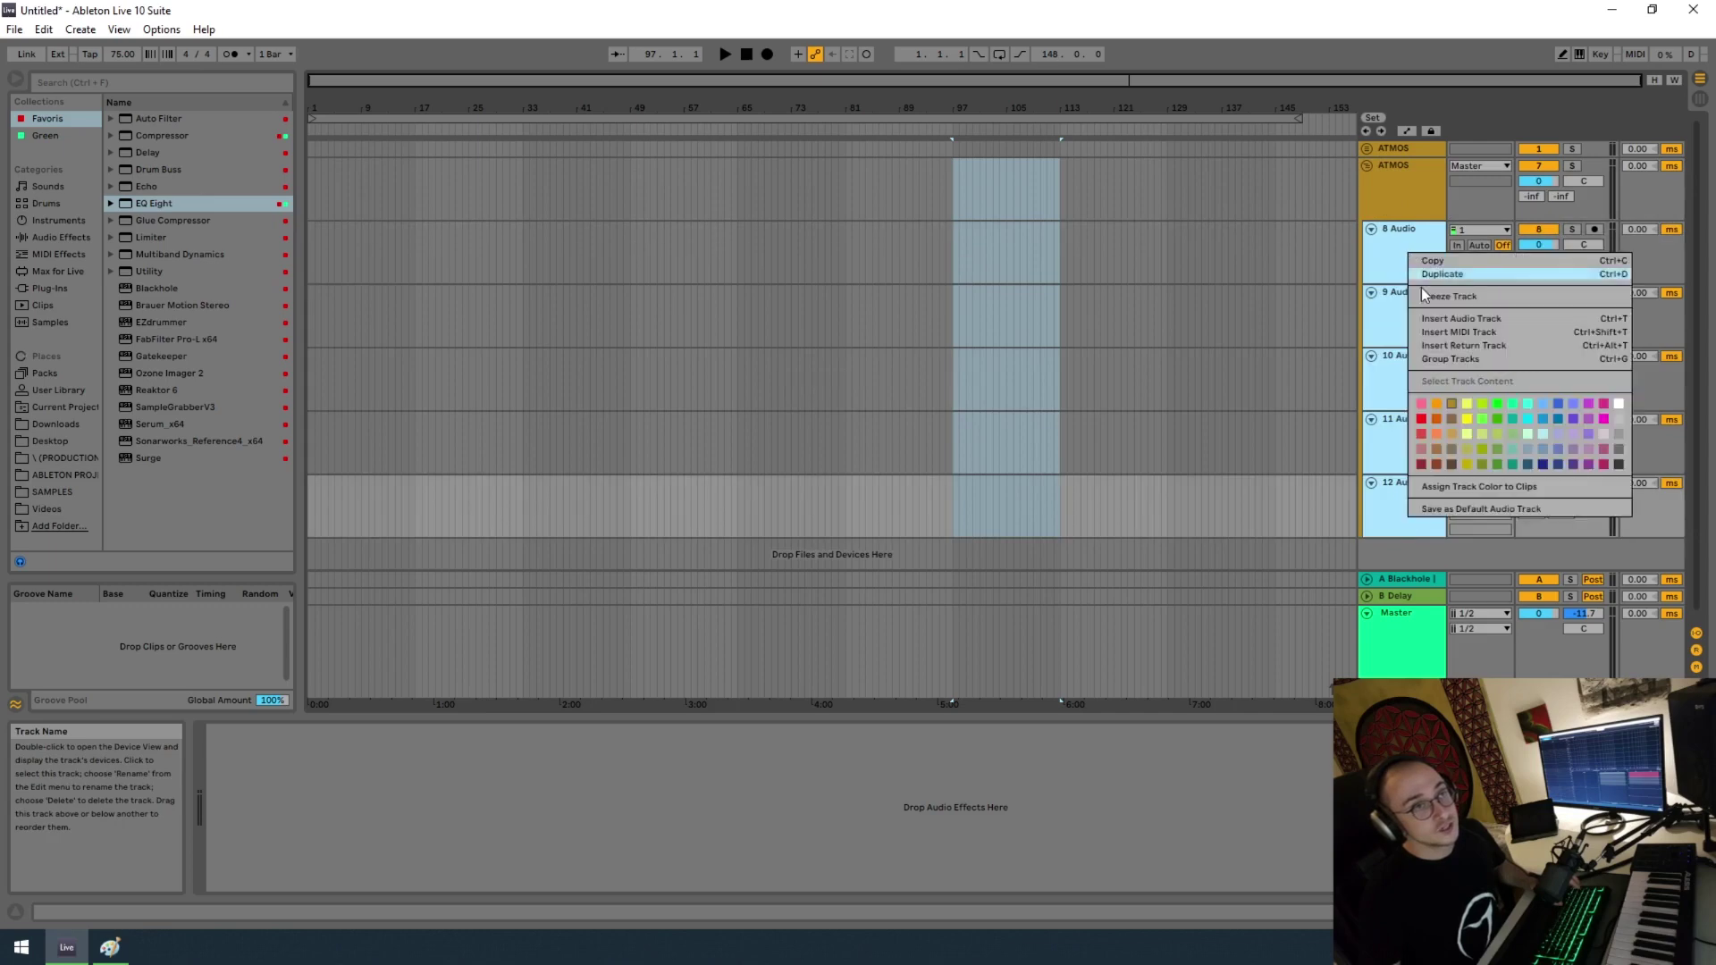
left_click(1484, 403)
right_click(1393, 186)
left_click(1471, 391)
Step: Rename the lime-coloured duplicate group as DRUMS
right_click(1400, 185)
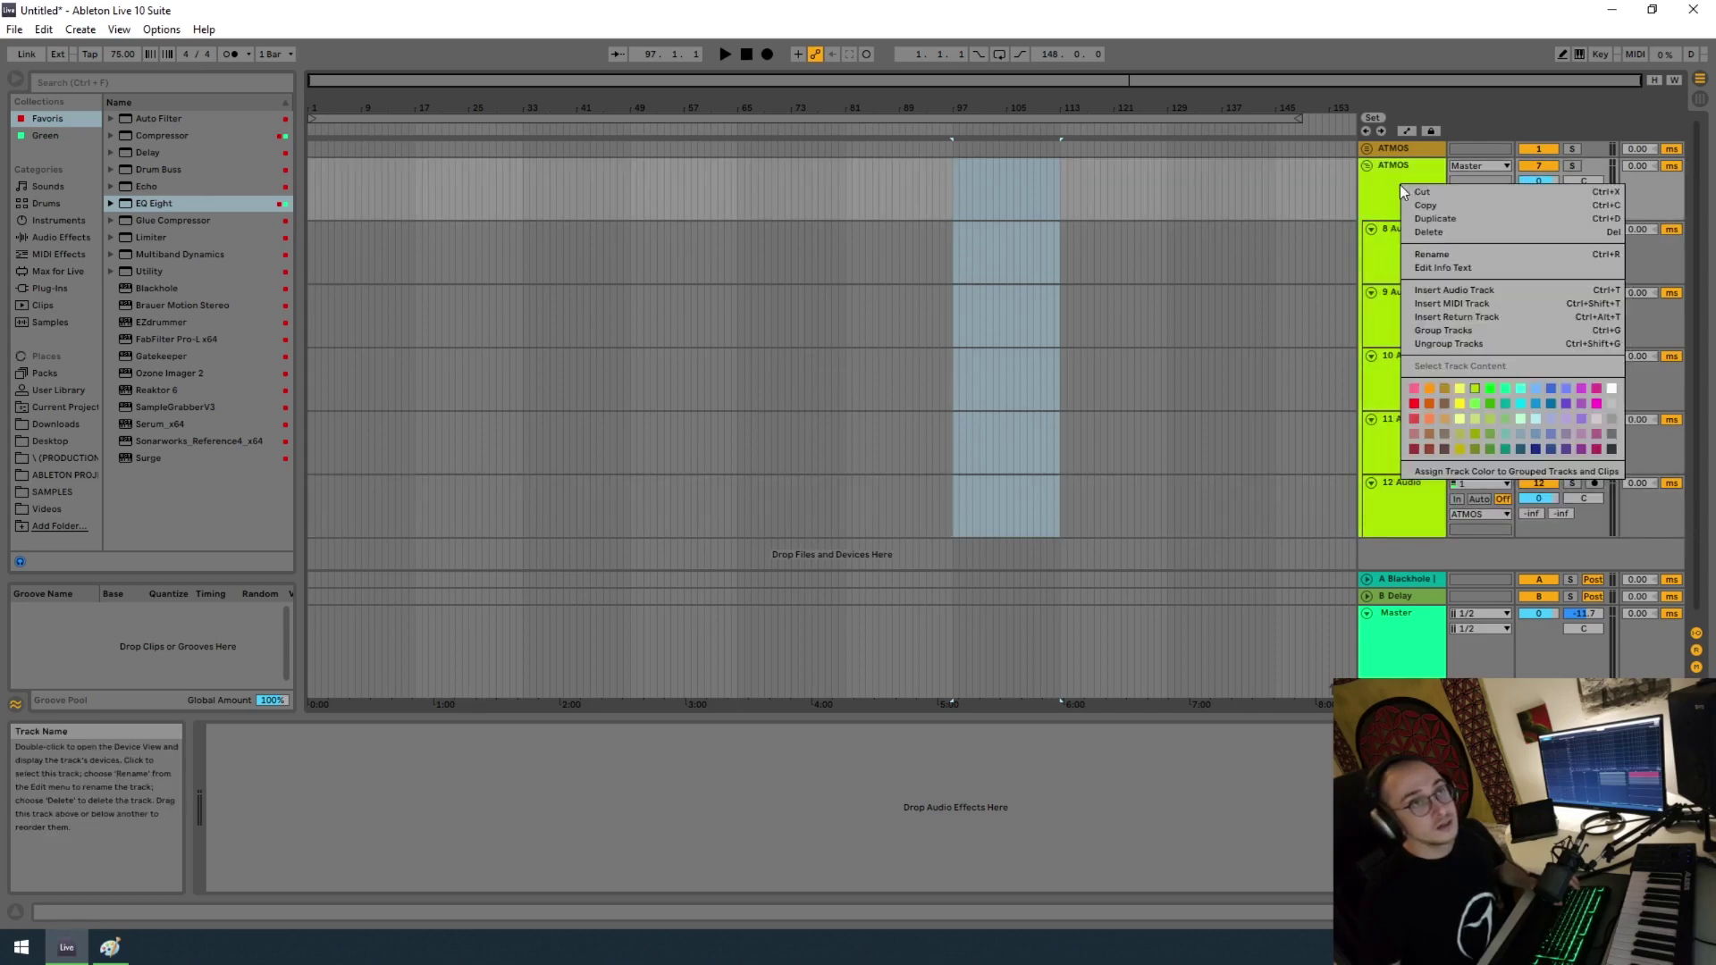
left_click(1444, 256)
type("DRUMS")
key("Return")
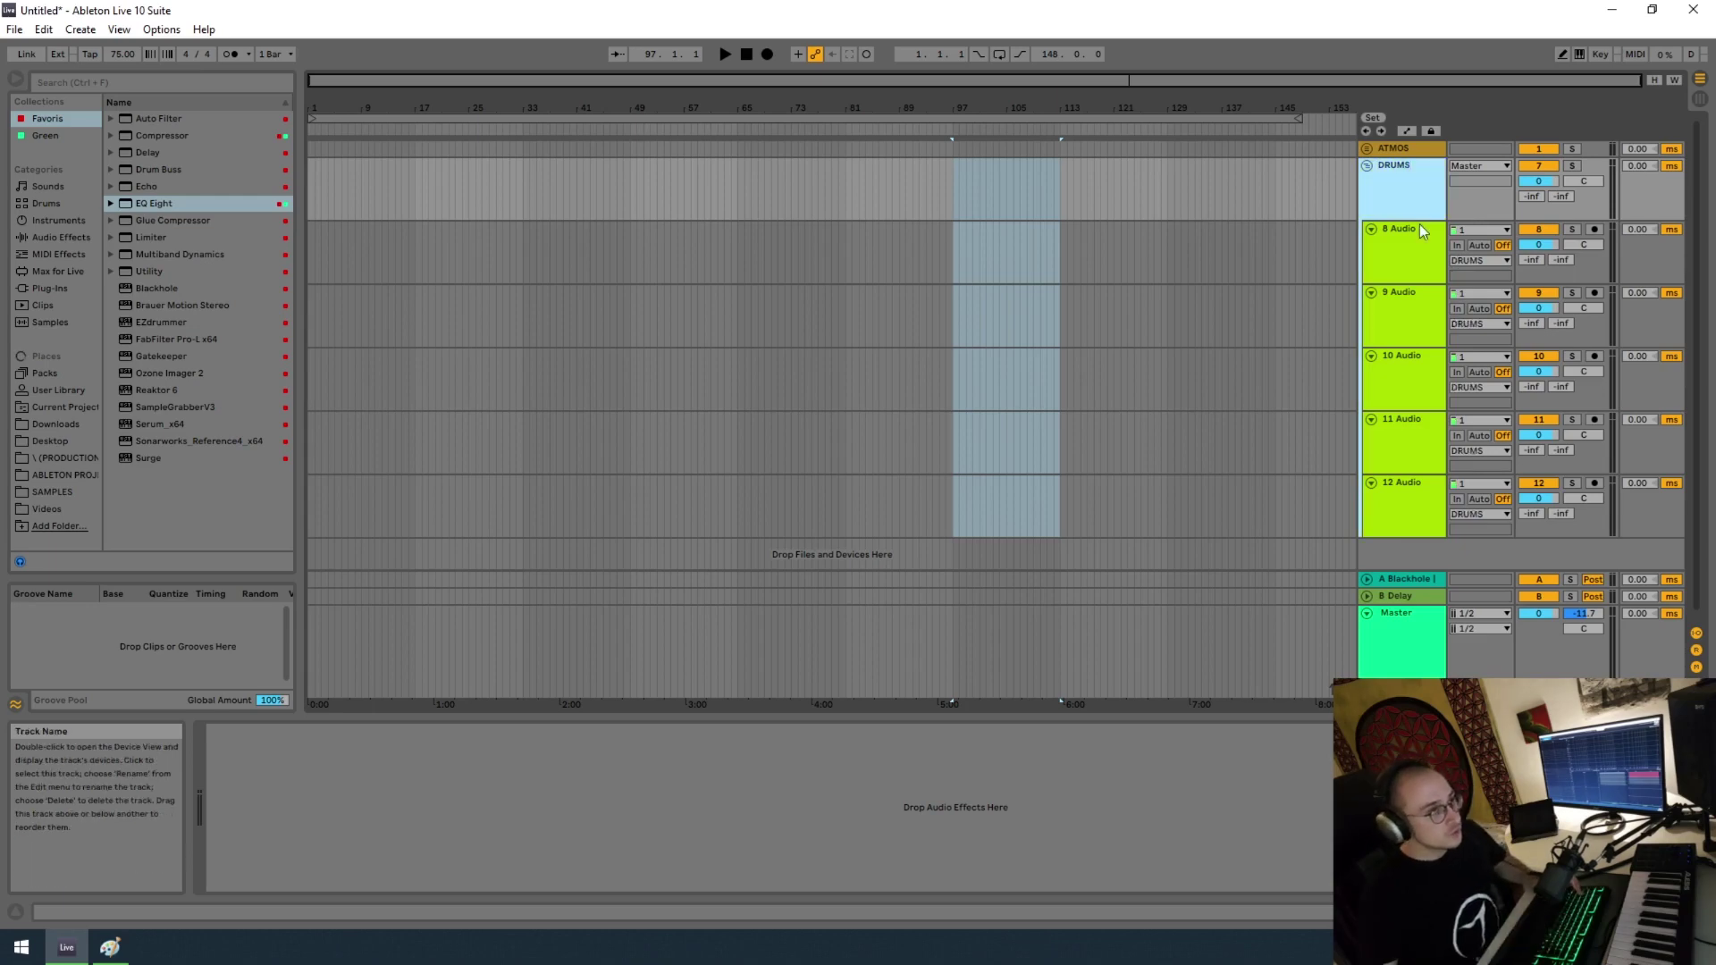
Step: Rename the first two audio tracks in the DRUMS group as KICK and TOMS
right_click(1419, 230)
left_click(1452, 313)
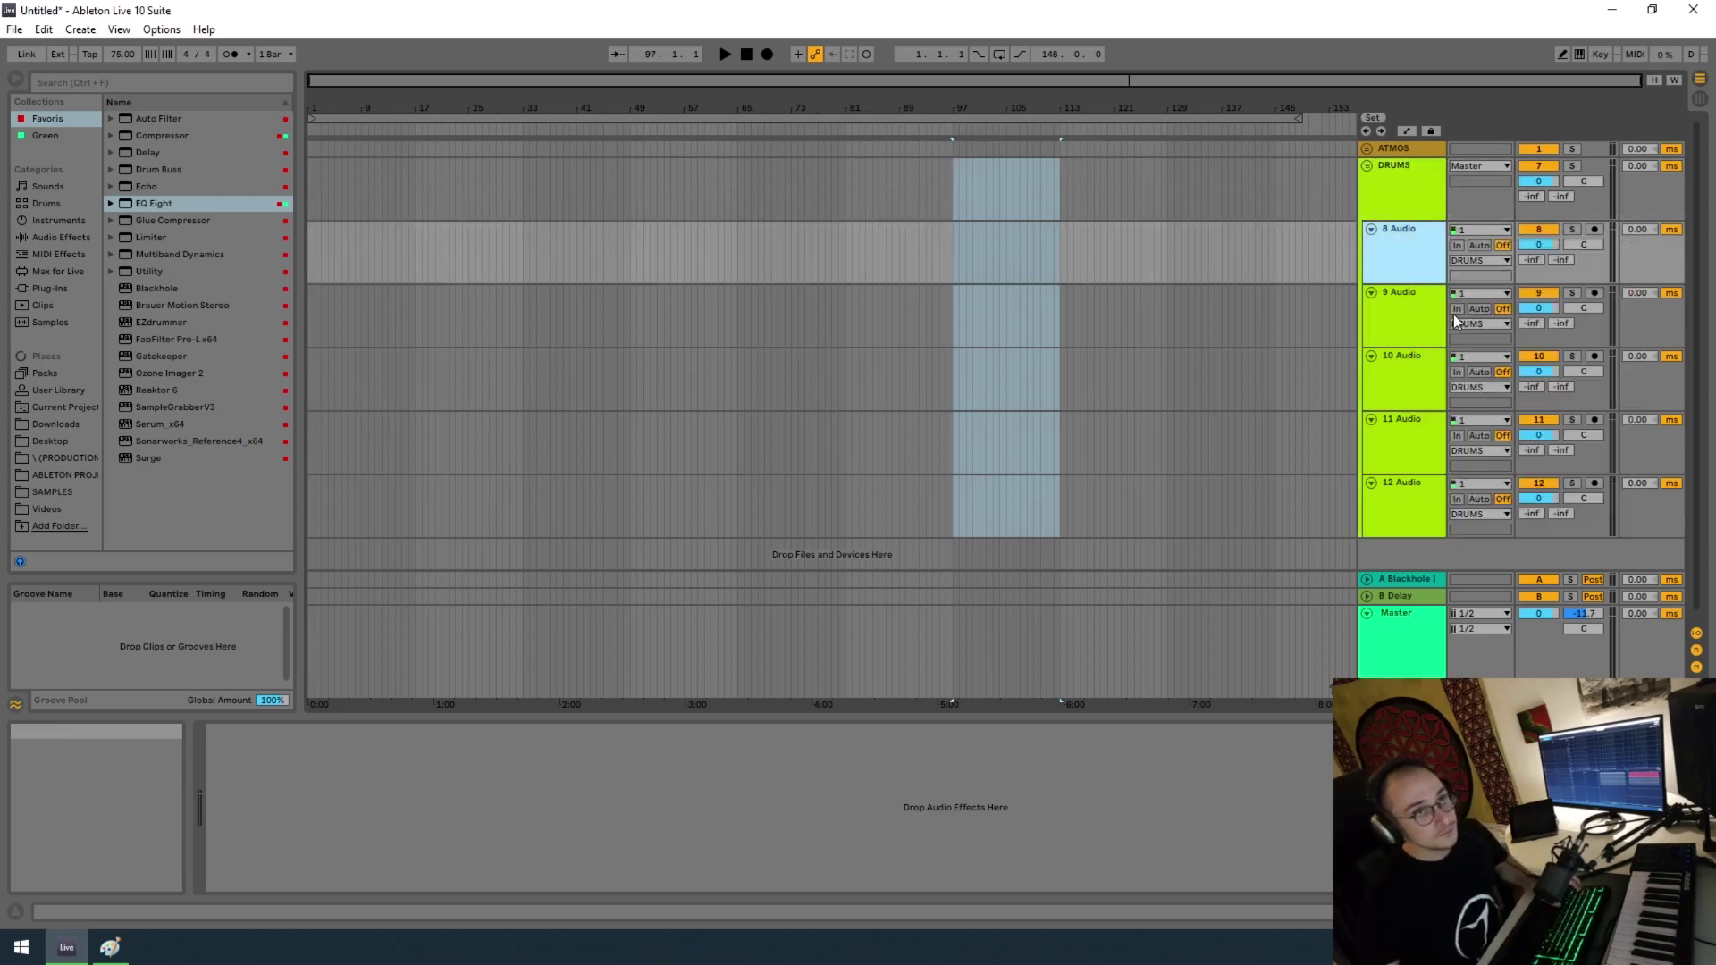
type("KICK")
key("Return")
right_click(1430, 313)
left_click(1449, 393)
type("TOMS")
key("Return")
right_click(1422, 388)
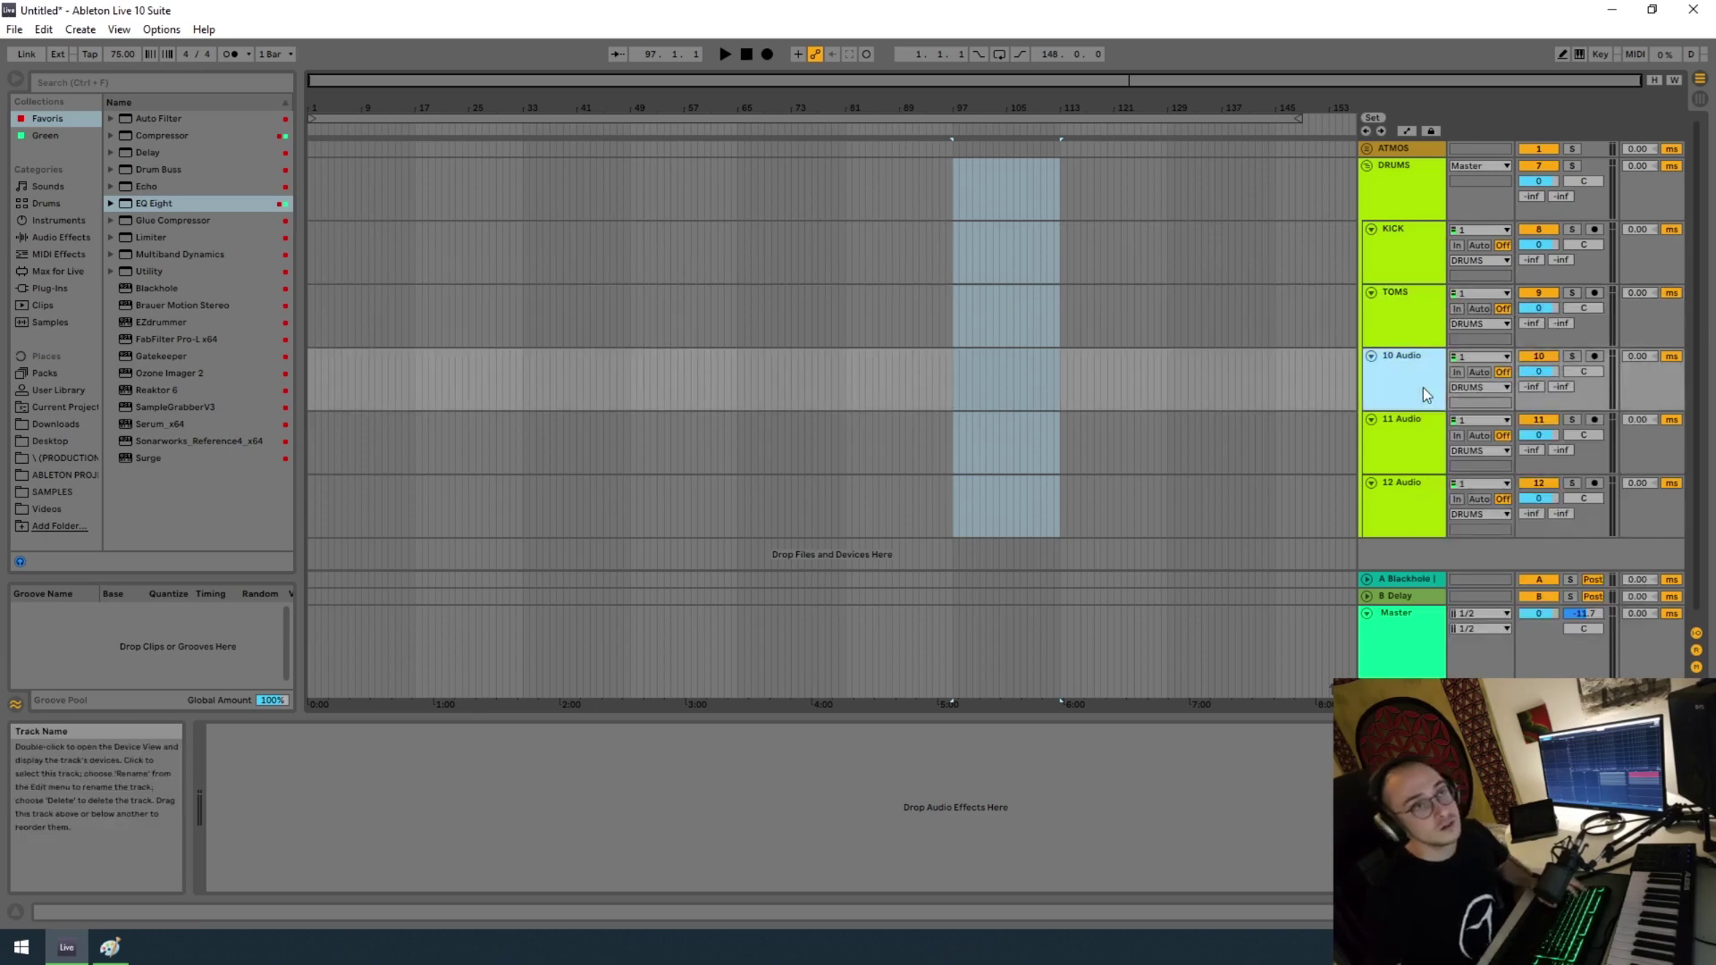
key("Escape")
left_click(1216, 453)
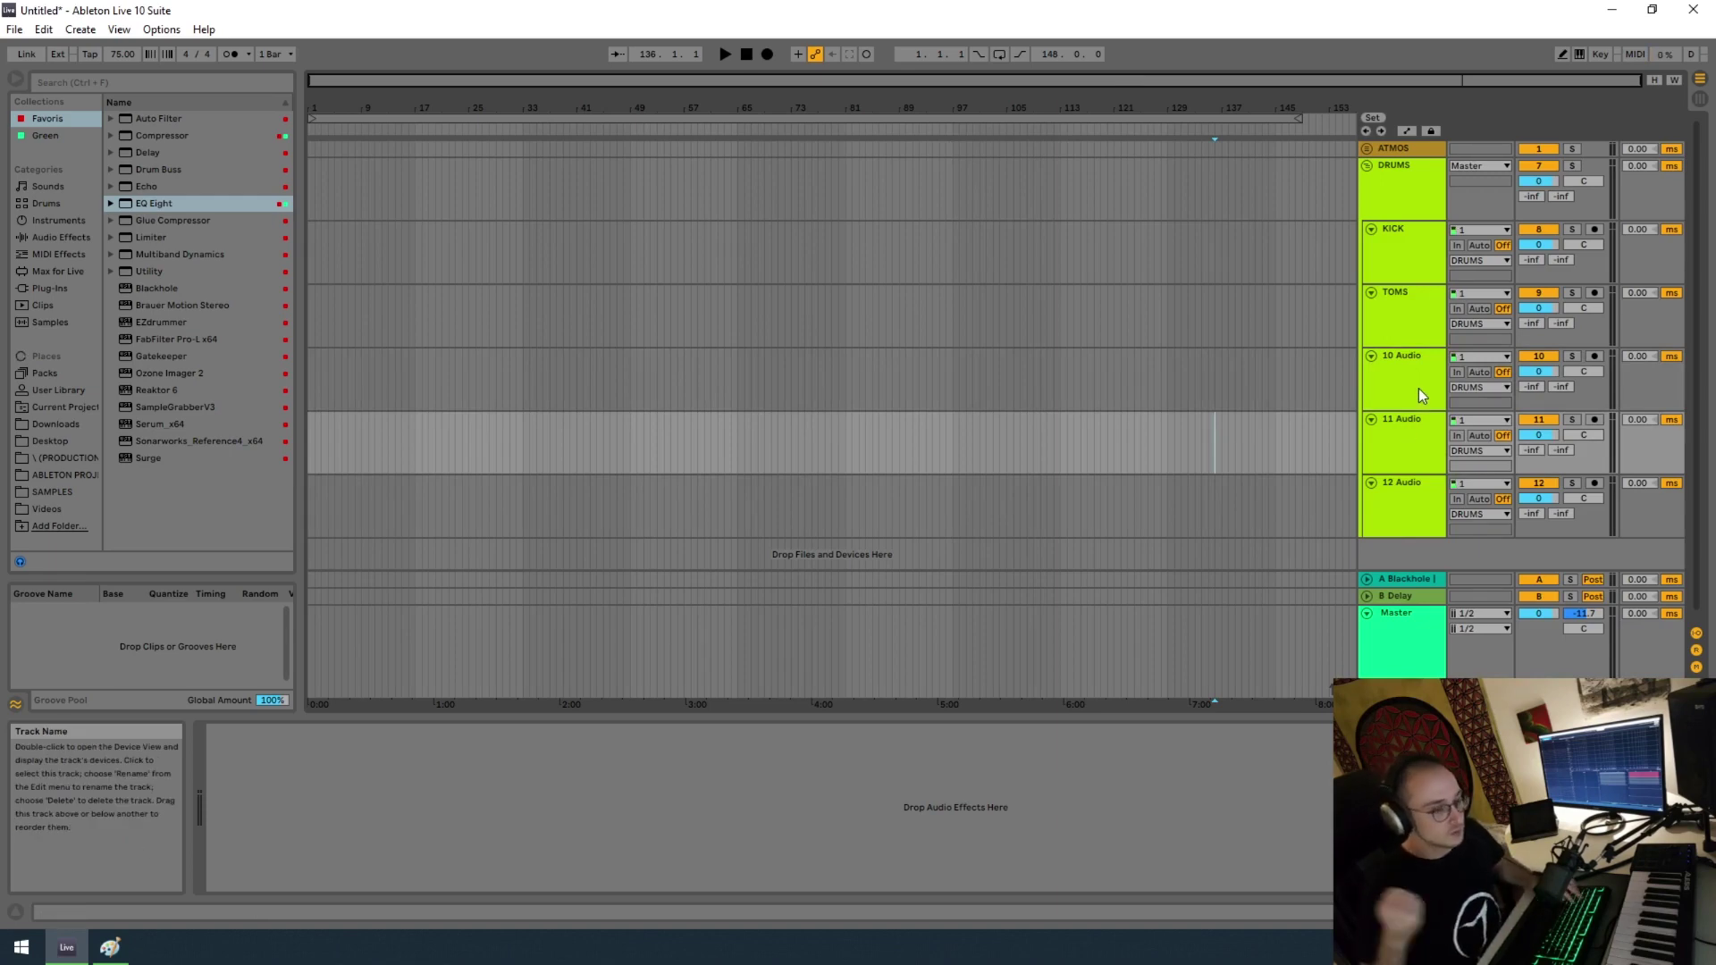
left_click(1382, 177)
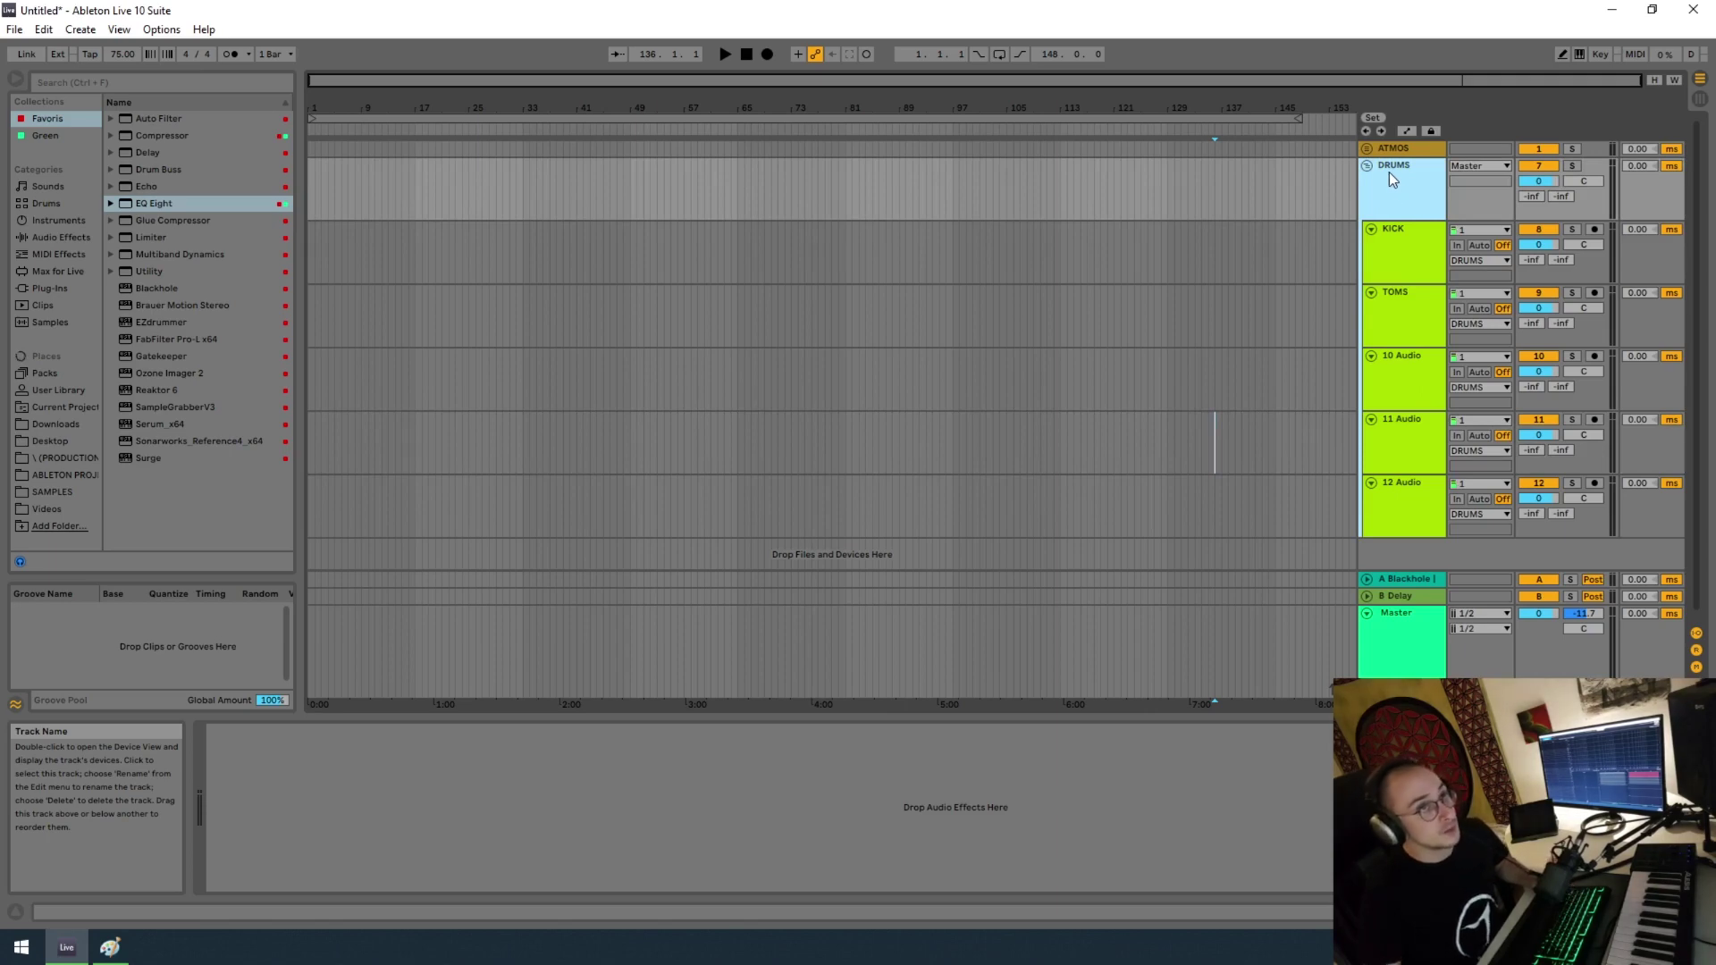
Step: Discard a trial duplicate of the DRUMS group and fold the DRUMS group
key("ctrl+d")
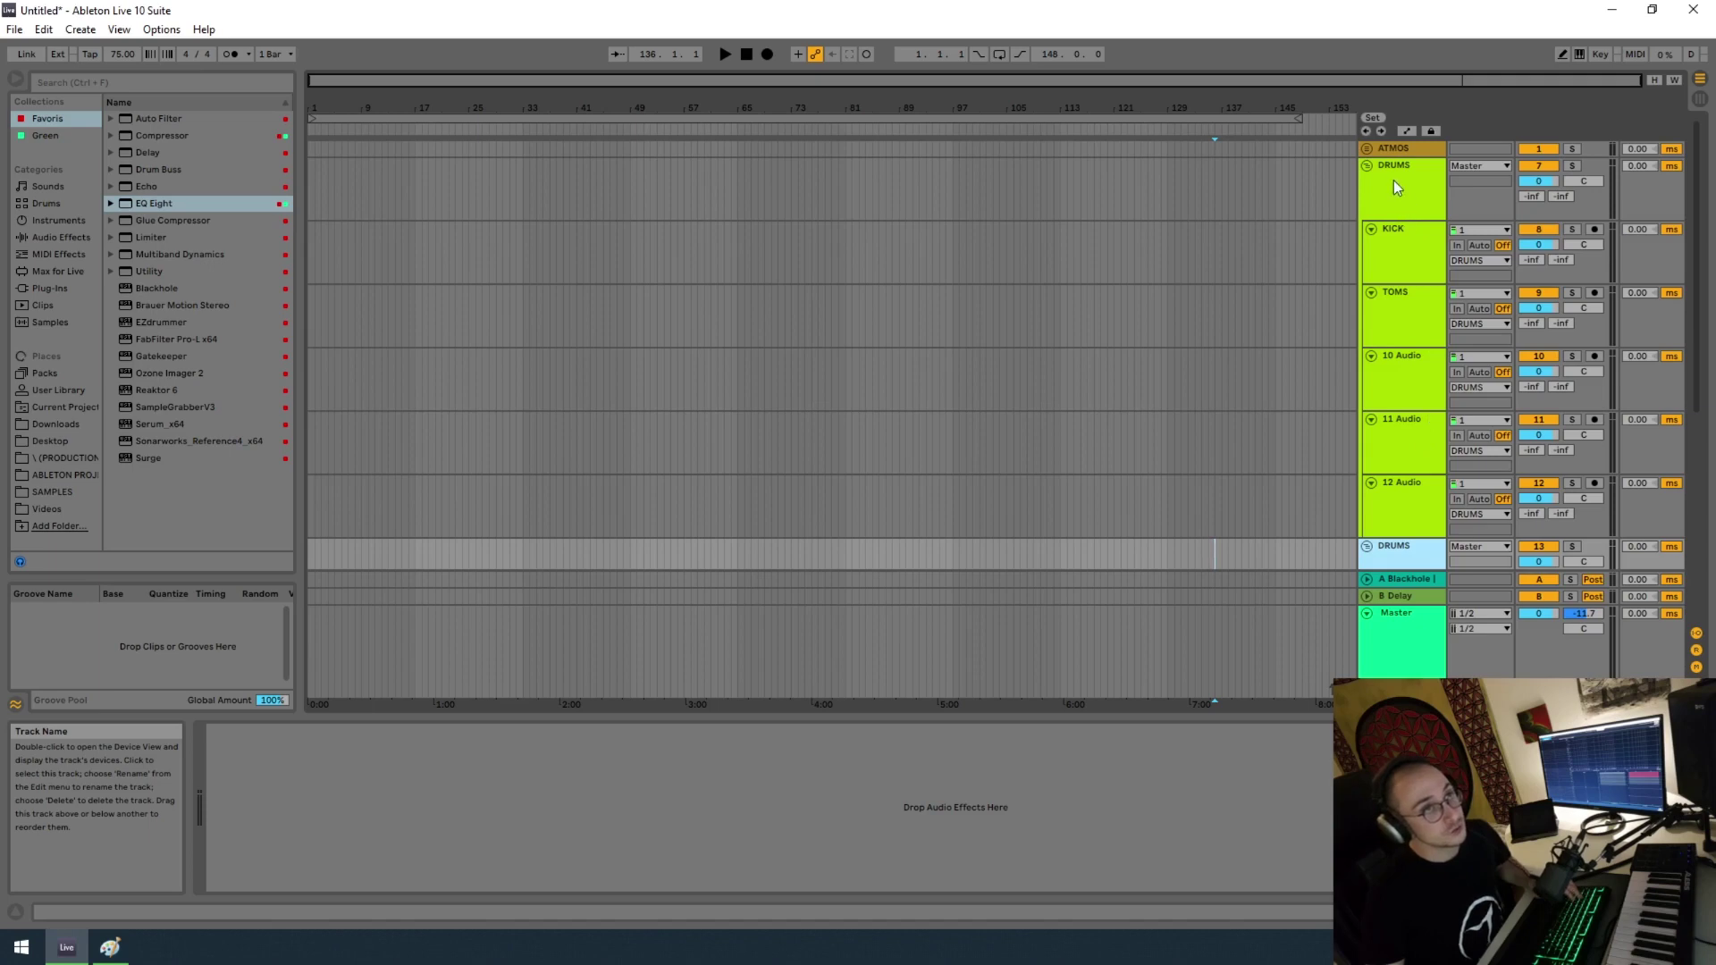
left_click(1367, 166)
key("Delete")
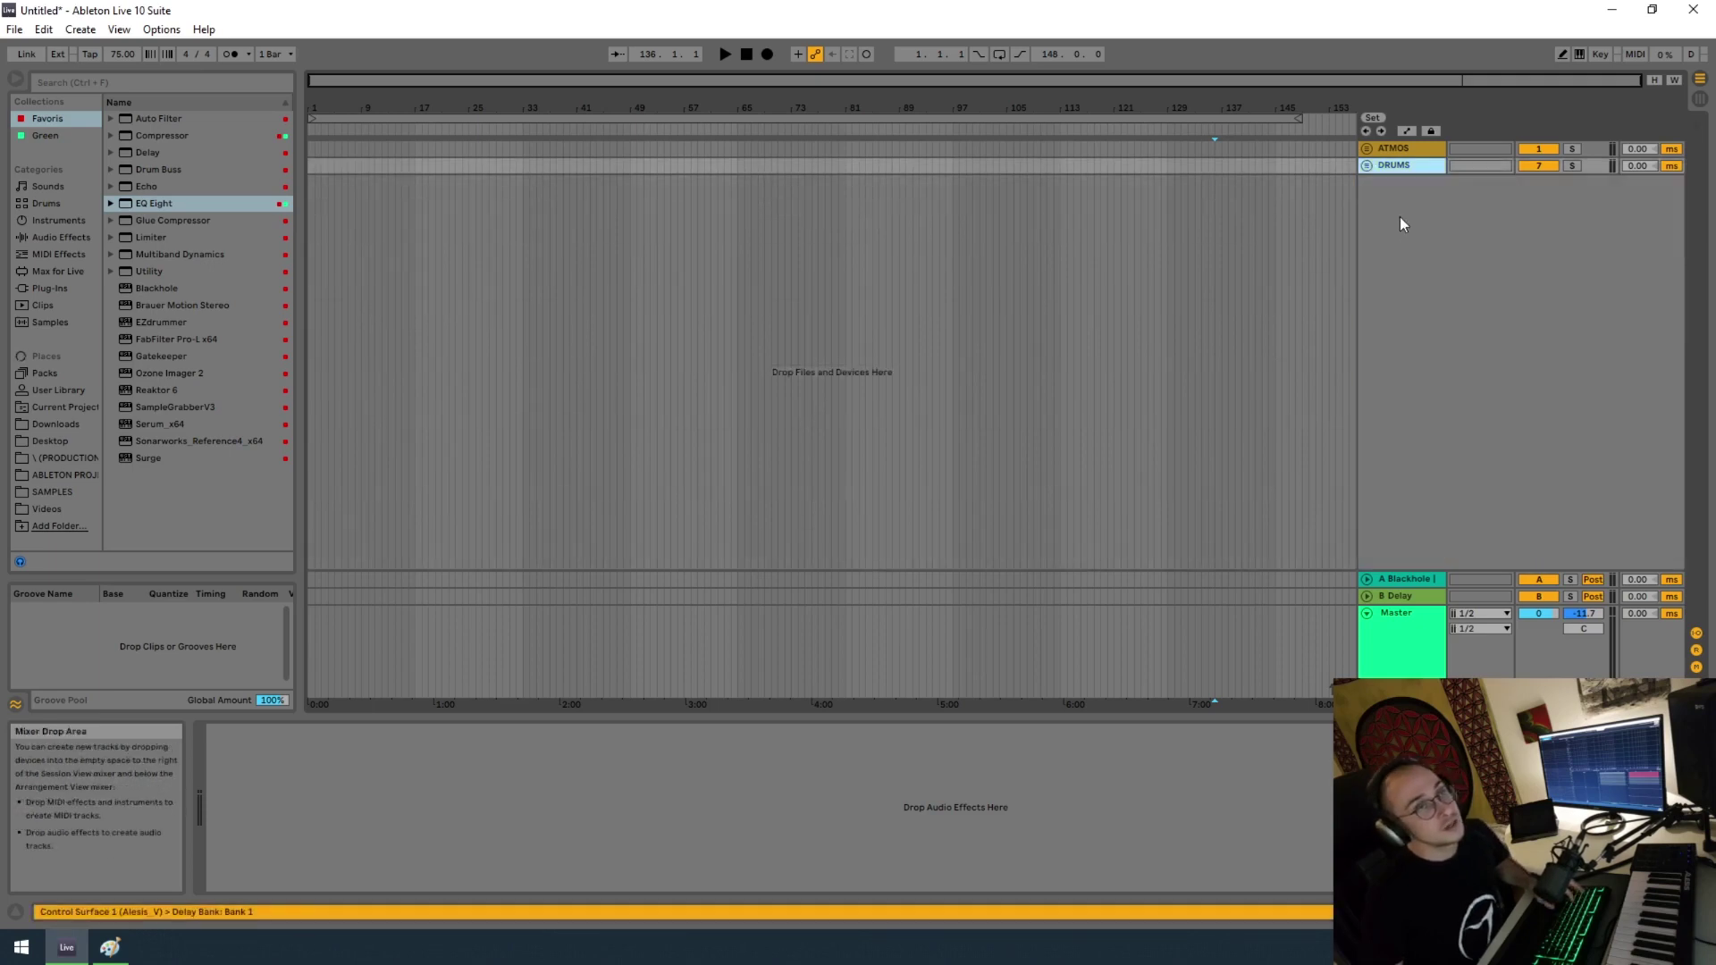
Step: Duplicate the folded DRUMS group, rename the copy as PERCS, and unfold it
key("ctrl+d")
right_click(1403, 187)
left_click(1444, 259)
type("PERCS")
key("Return")
left_click(1367, 182)
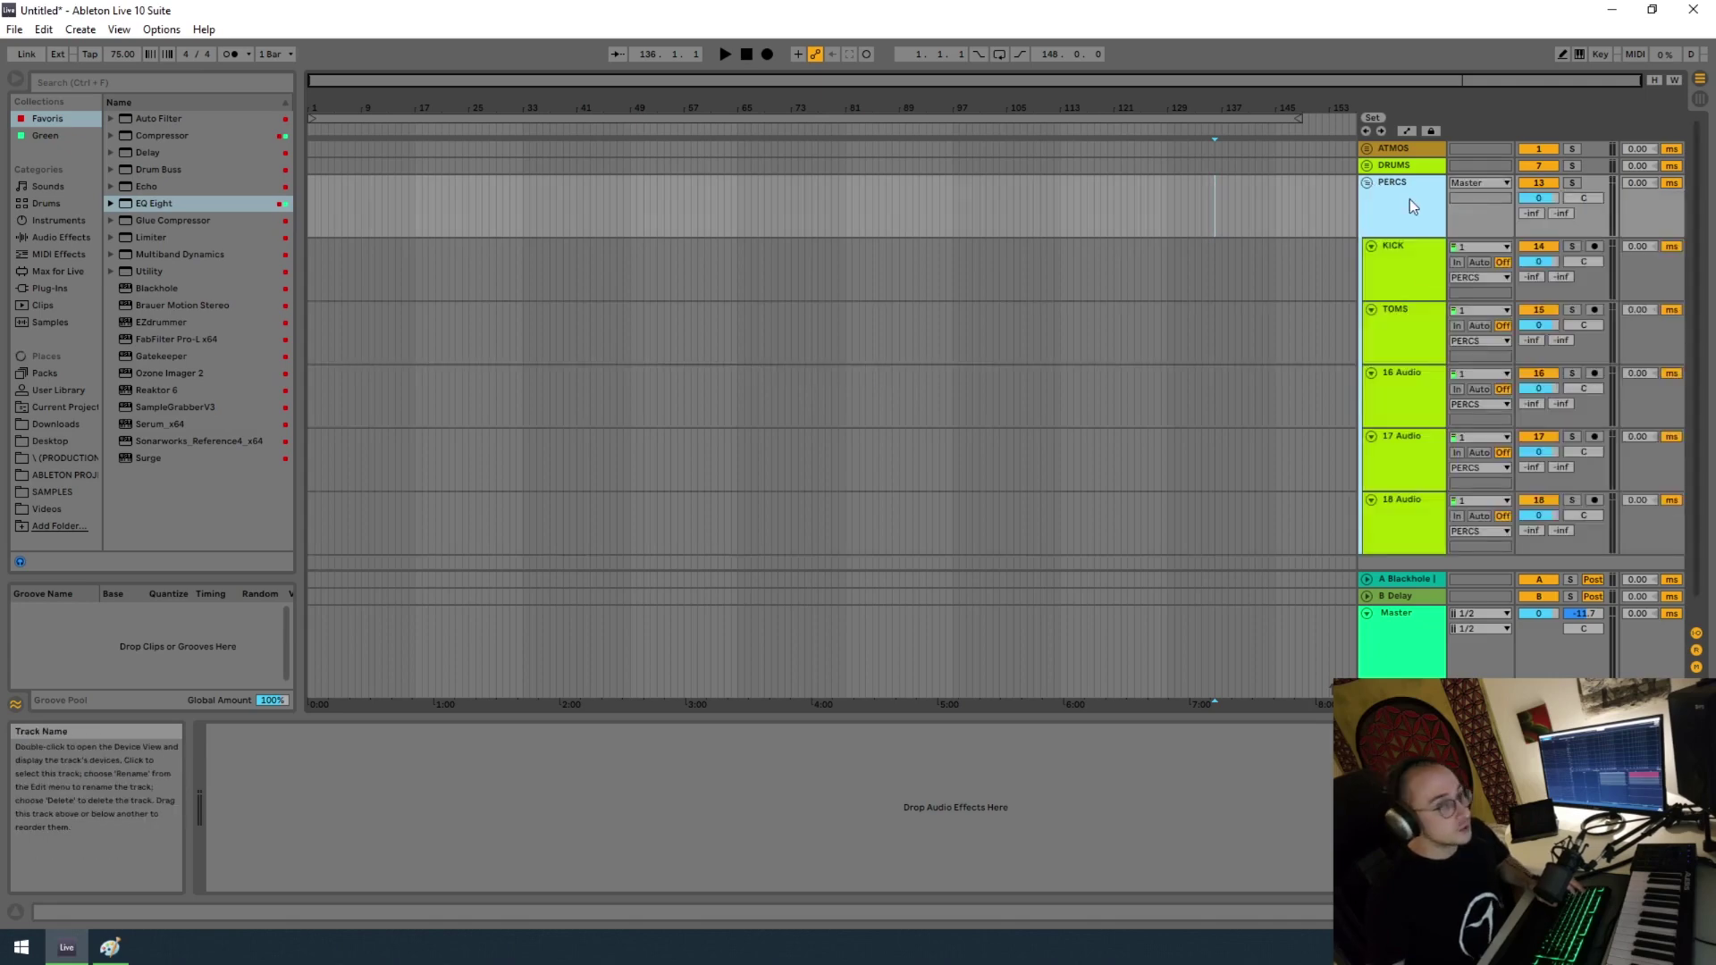
Step: Colour the PERCS group track and its five audio tracks turquoise
right_click(1405, 192)
left_click(1521, 399)
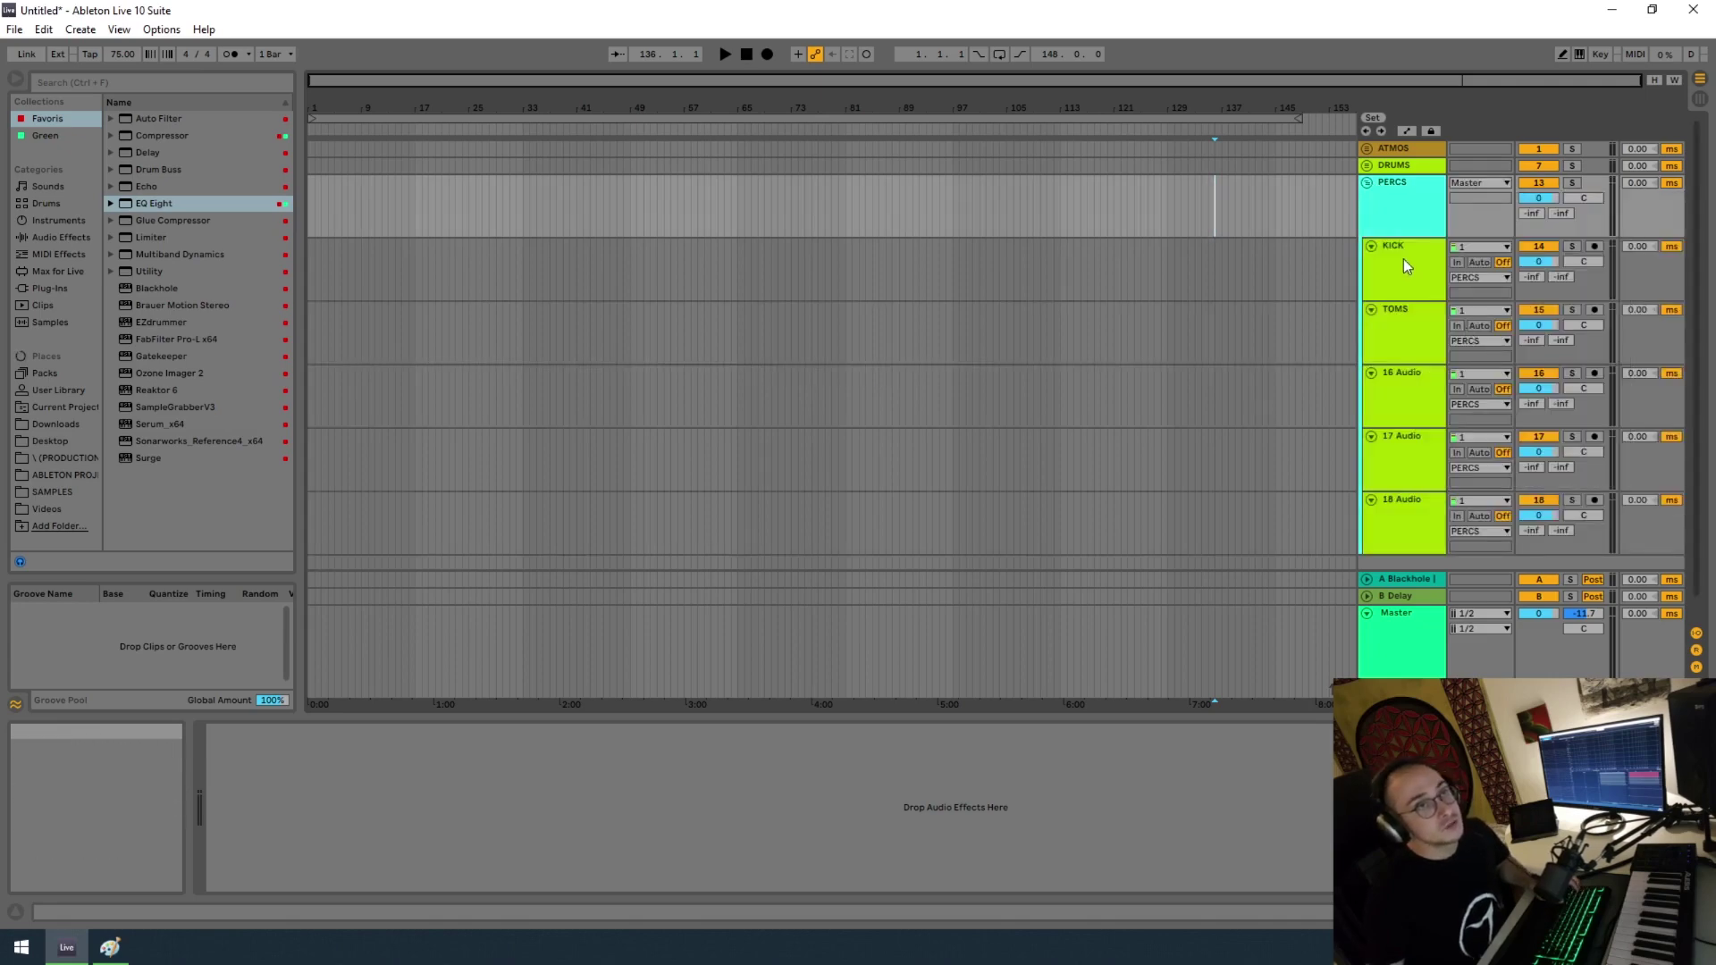
left_click(1403, 259)
left_click(1423, 545, "shift")
right_click(1424, 502)
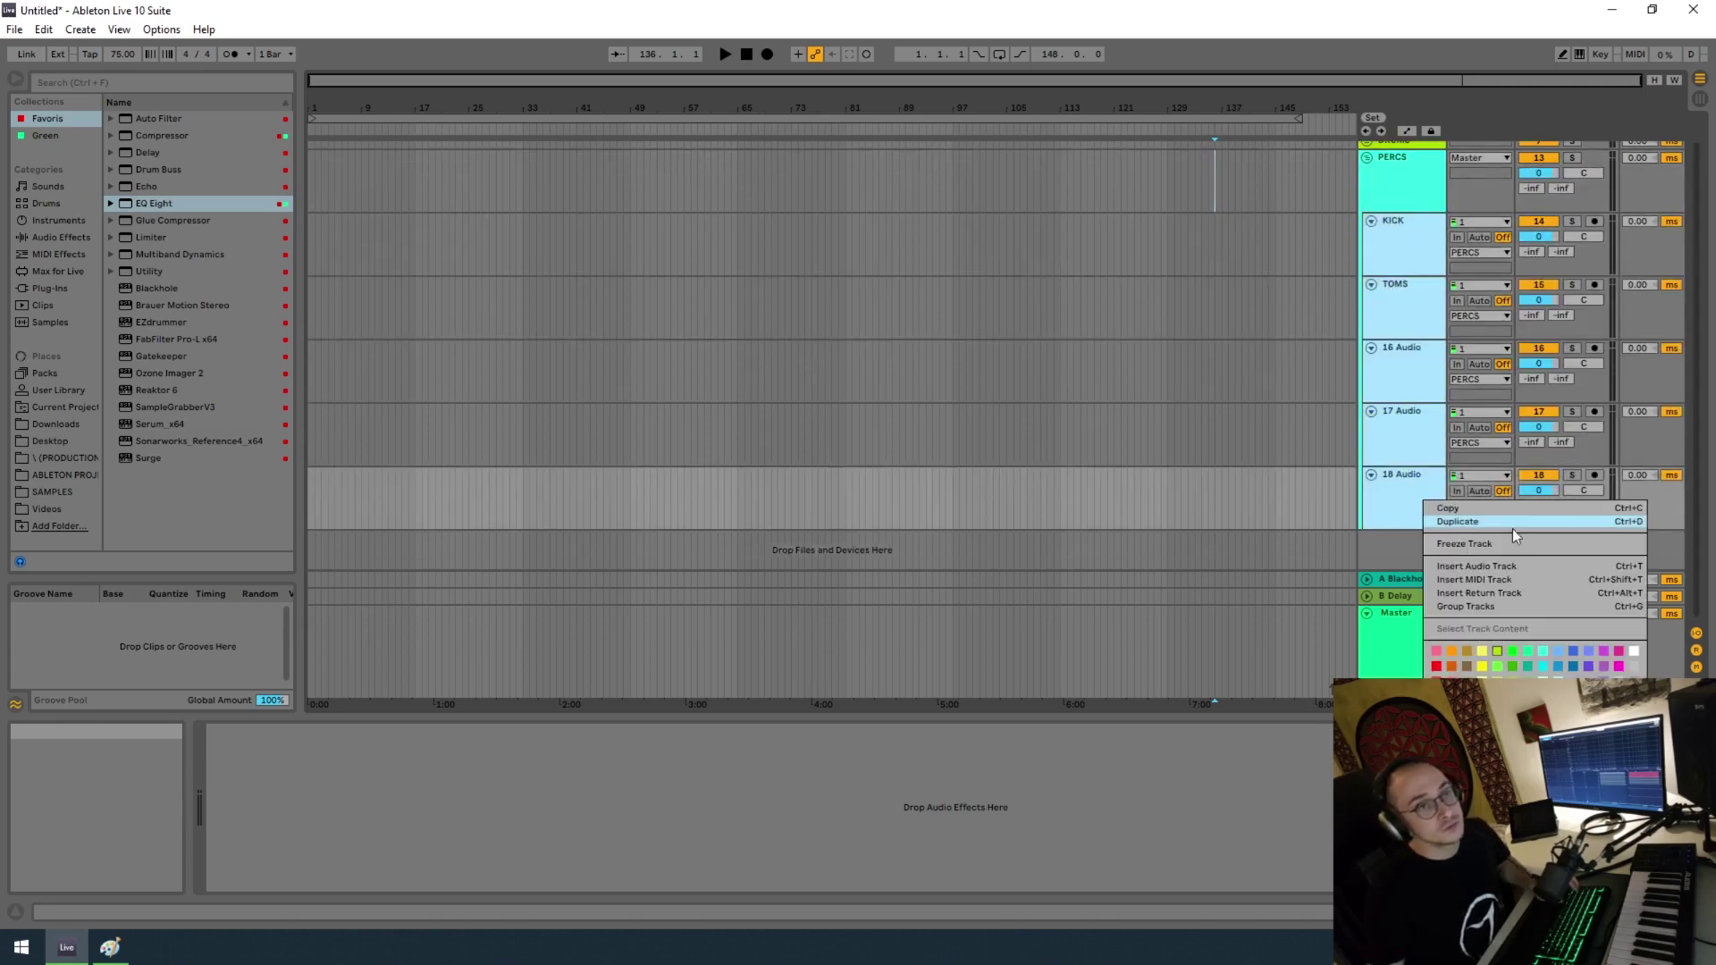
left_click(1537, 665)
scroll(1251, 375, "up", 1)
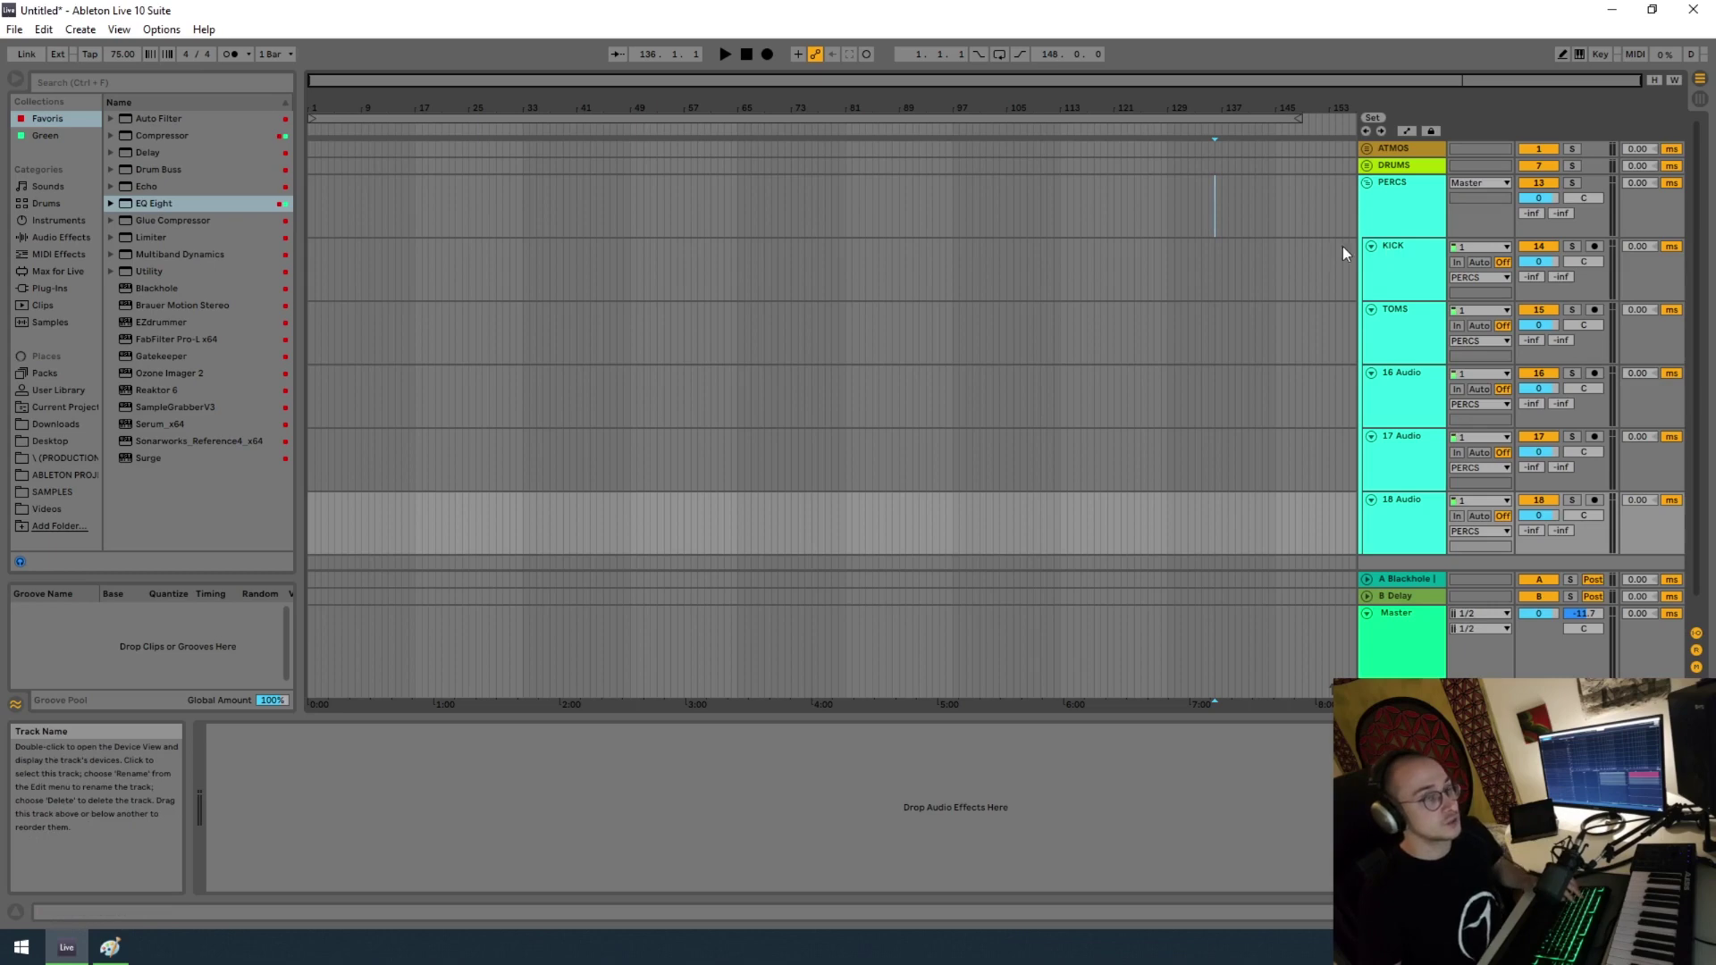
Step: Fold the PERCS group, duplicate it, and unfold the copy
left_click_drag(1057, 281, 1168, 284)
left_click(1371, 211)
left_click(1365, 183)
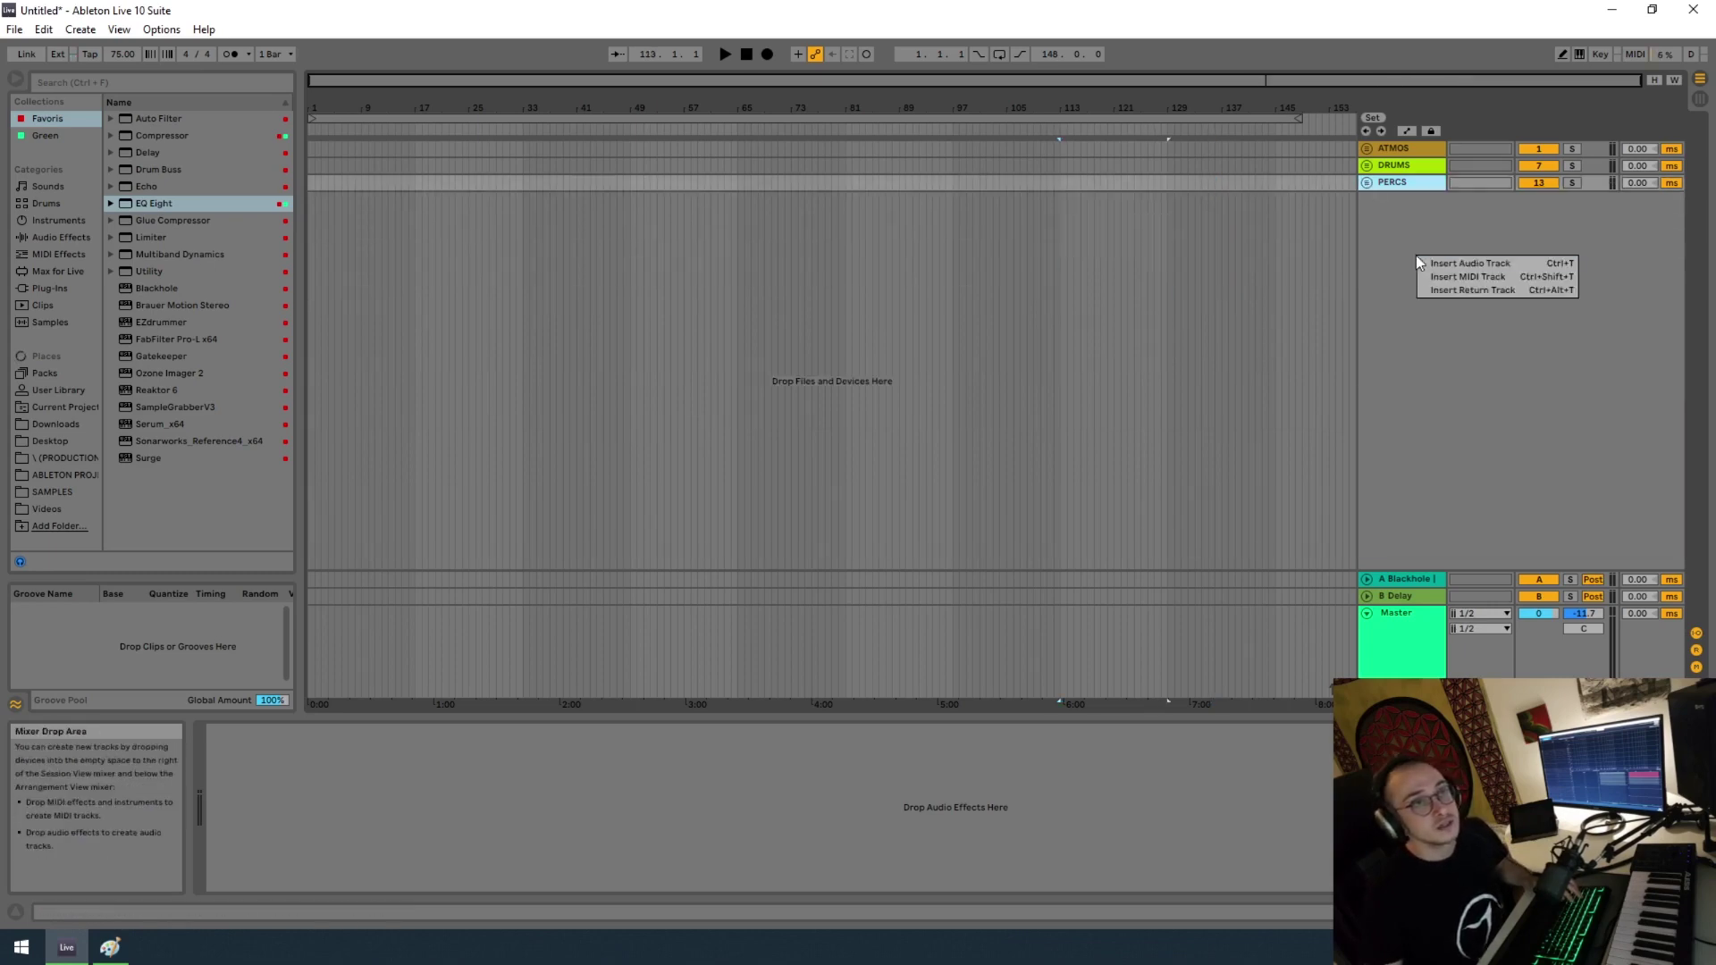
key("ctrl+d")
left_click(1369, 199)
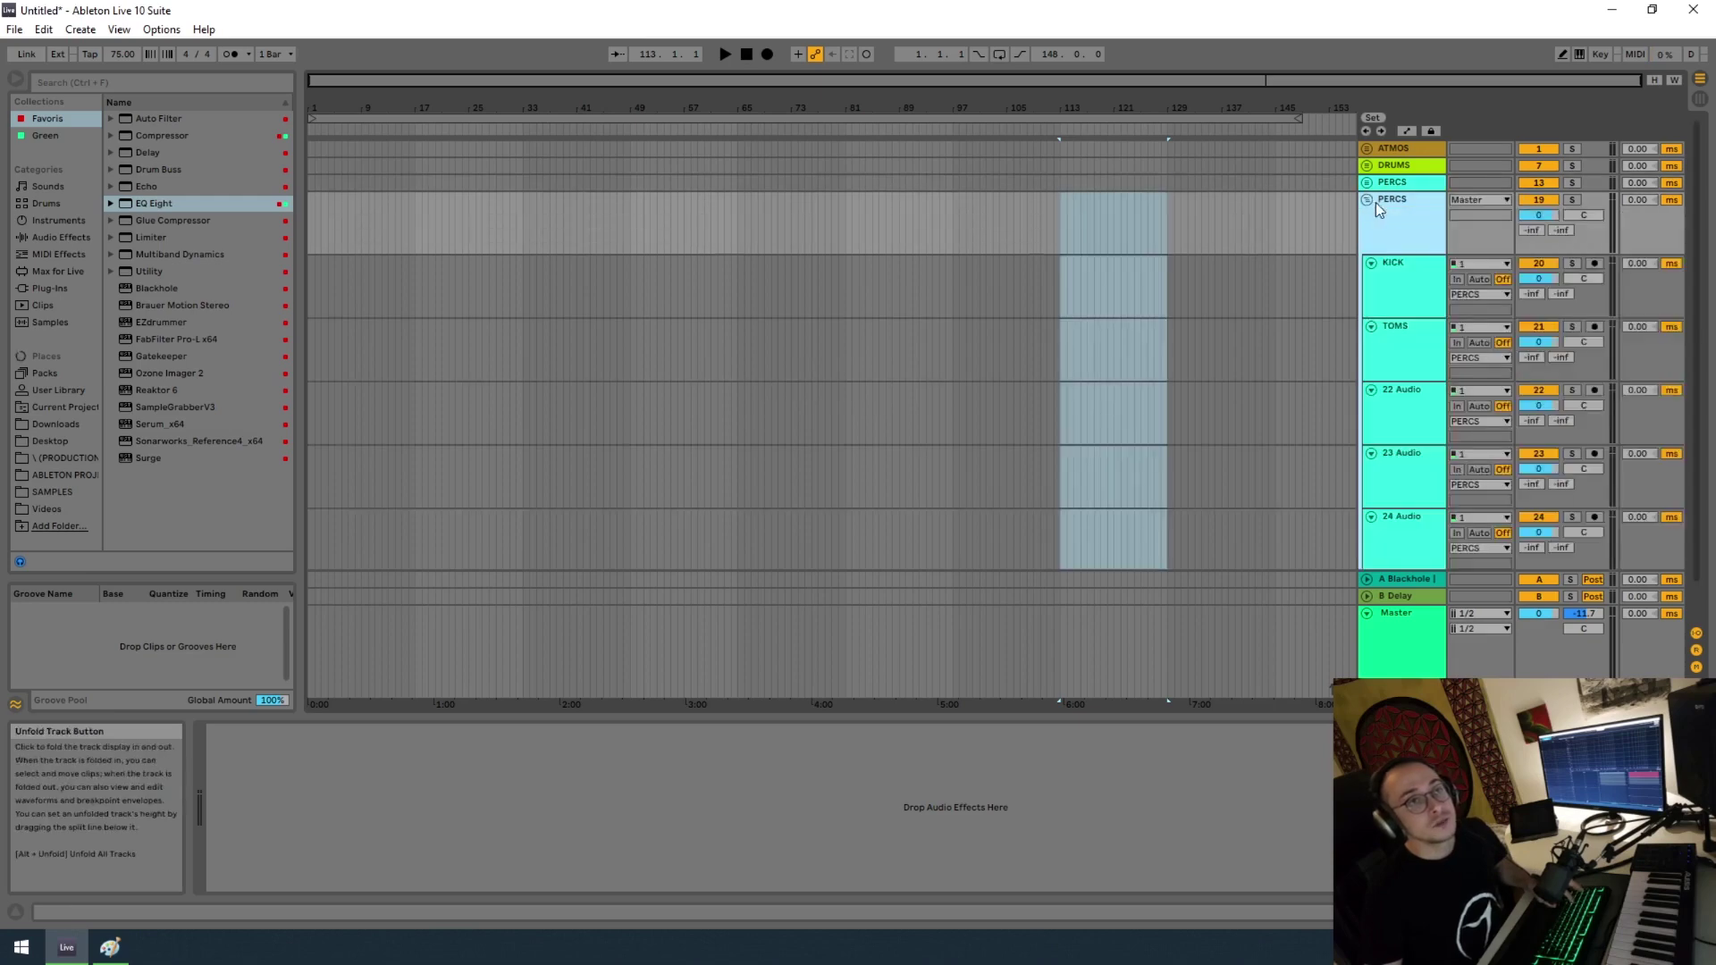
Step: Rename the duplicated PERCS group as LEADS
right_click(1395, 205)
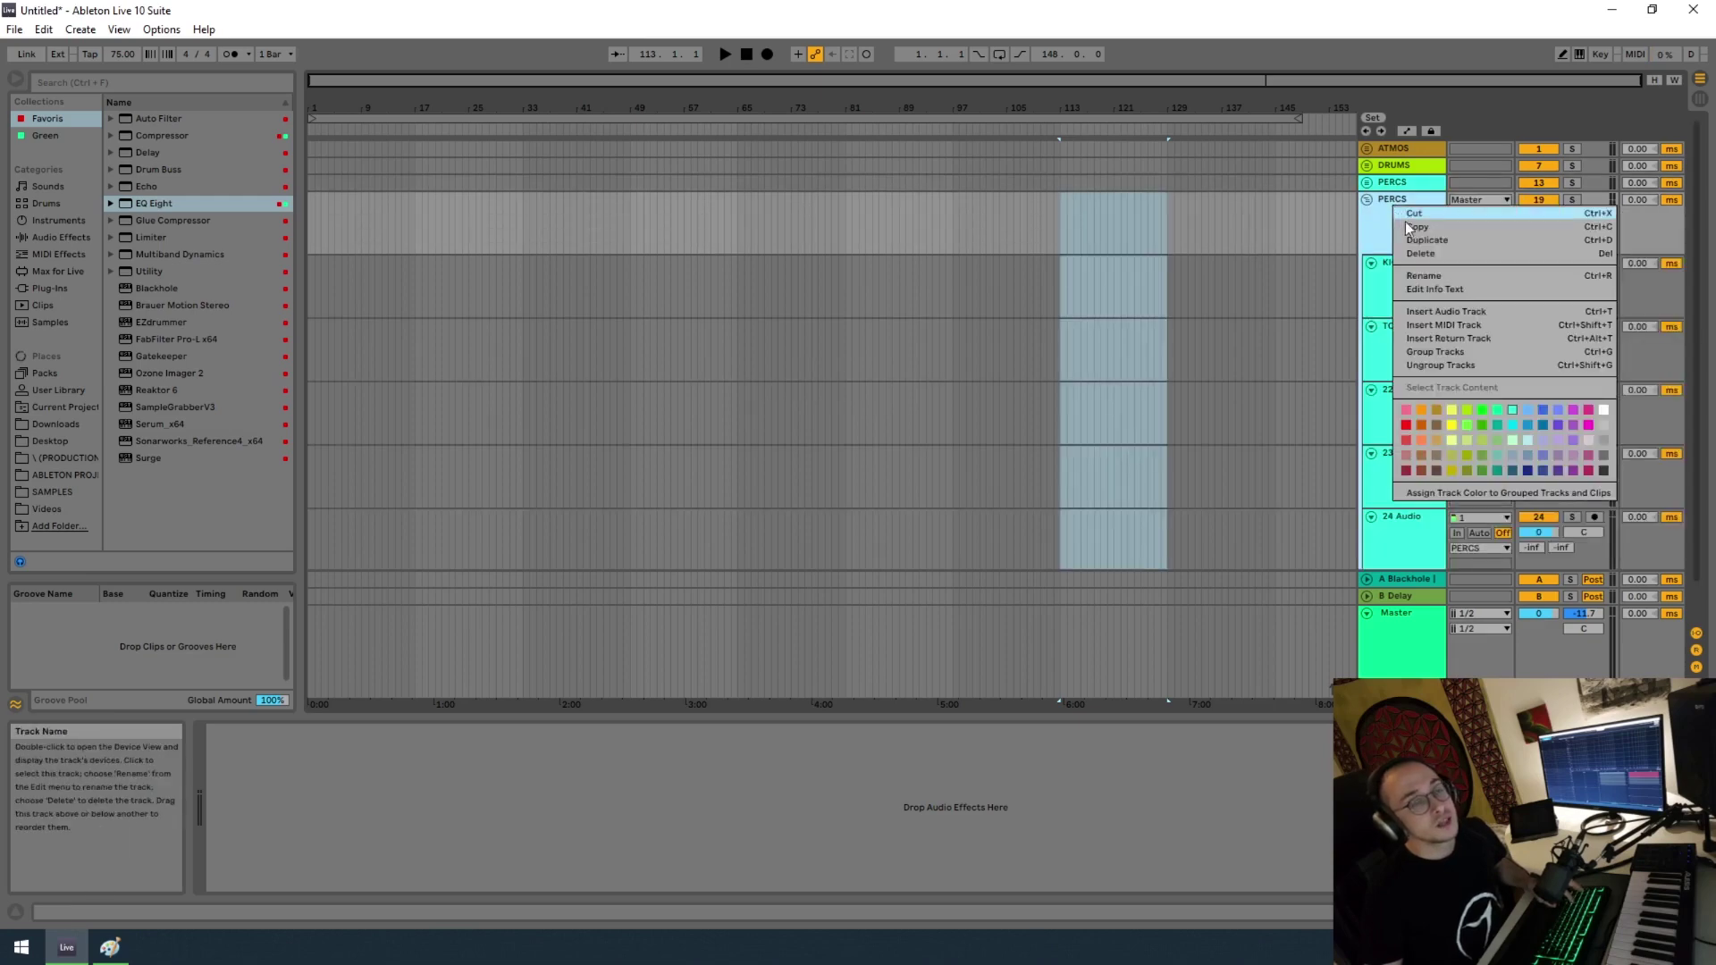
left_click(1433, 277)
type("LKE")
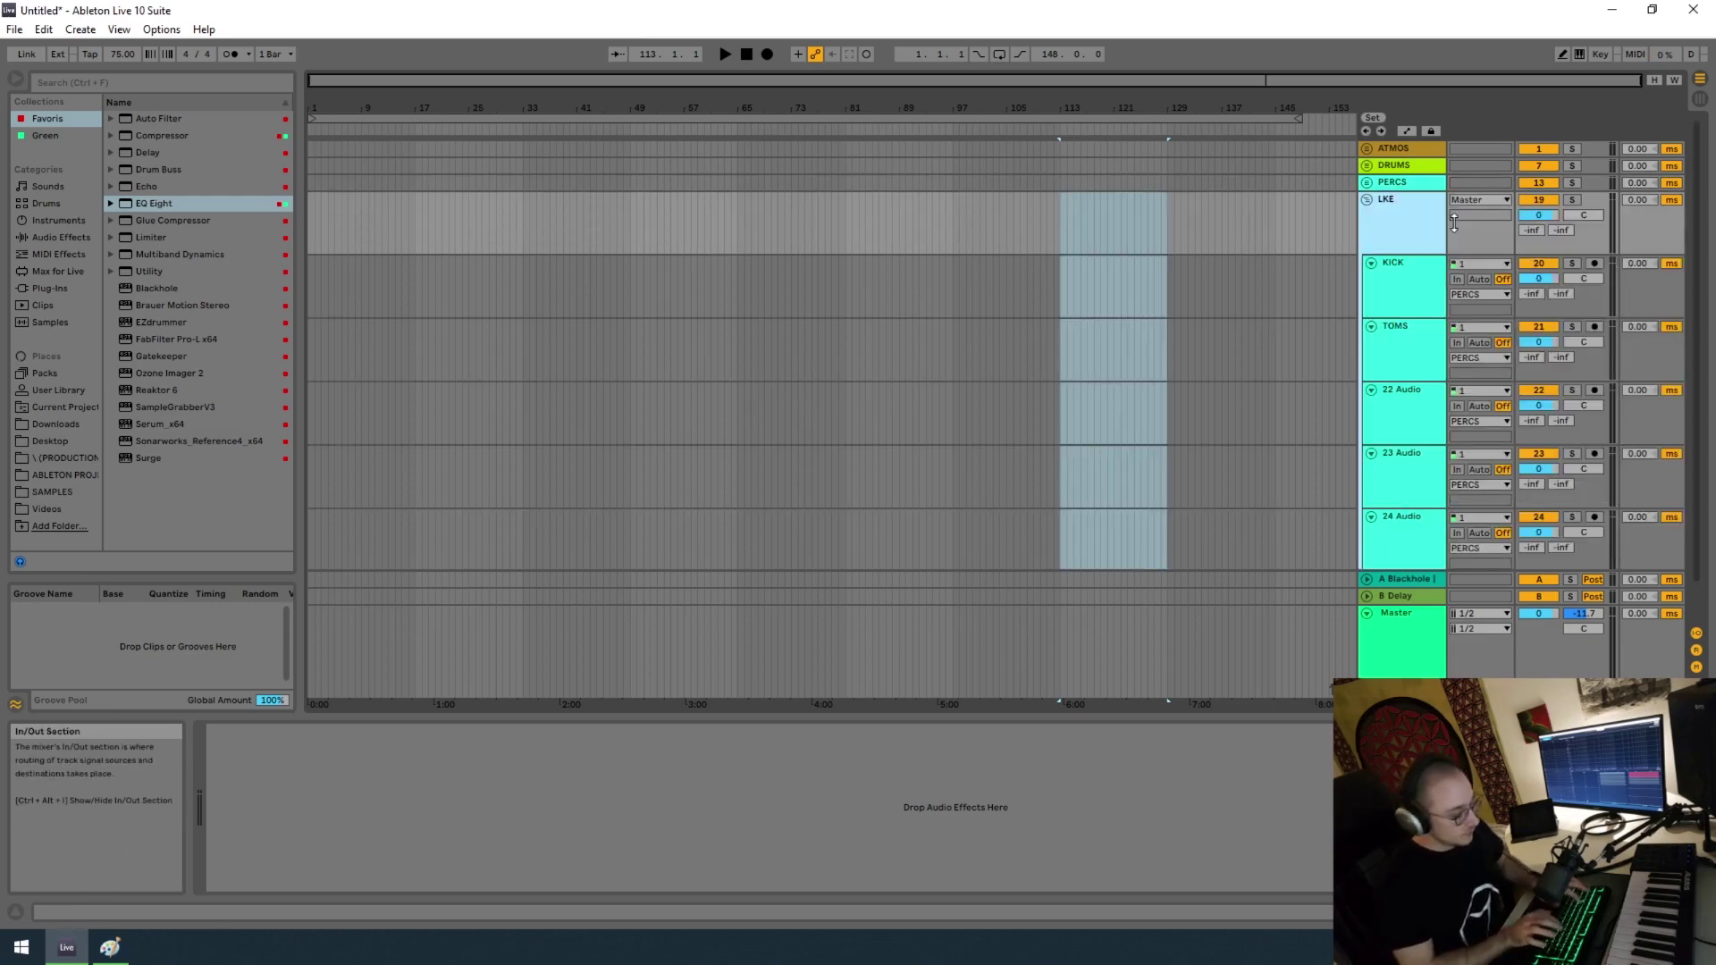
right_click(1389, 213)
left_click(1421, 285)
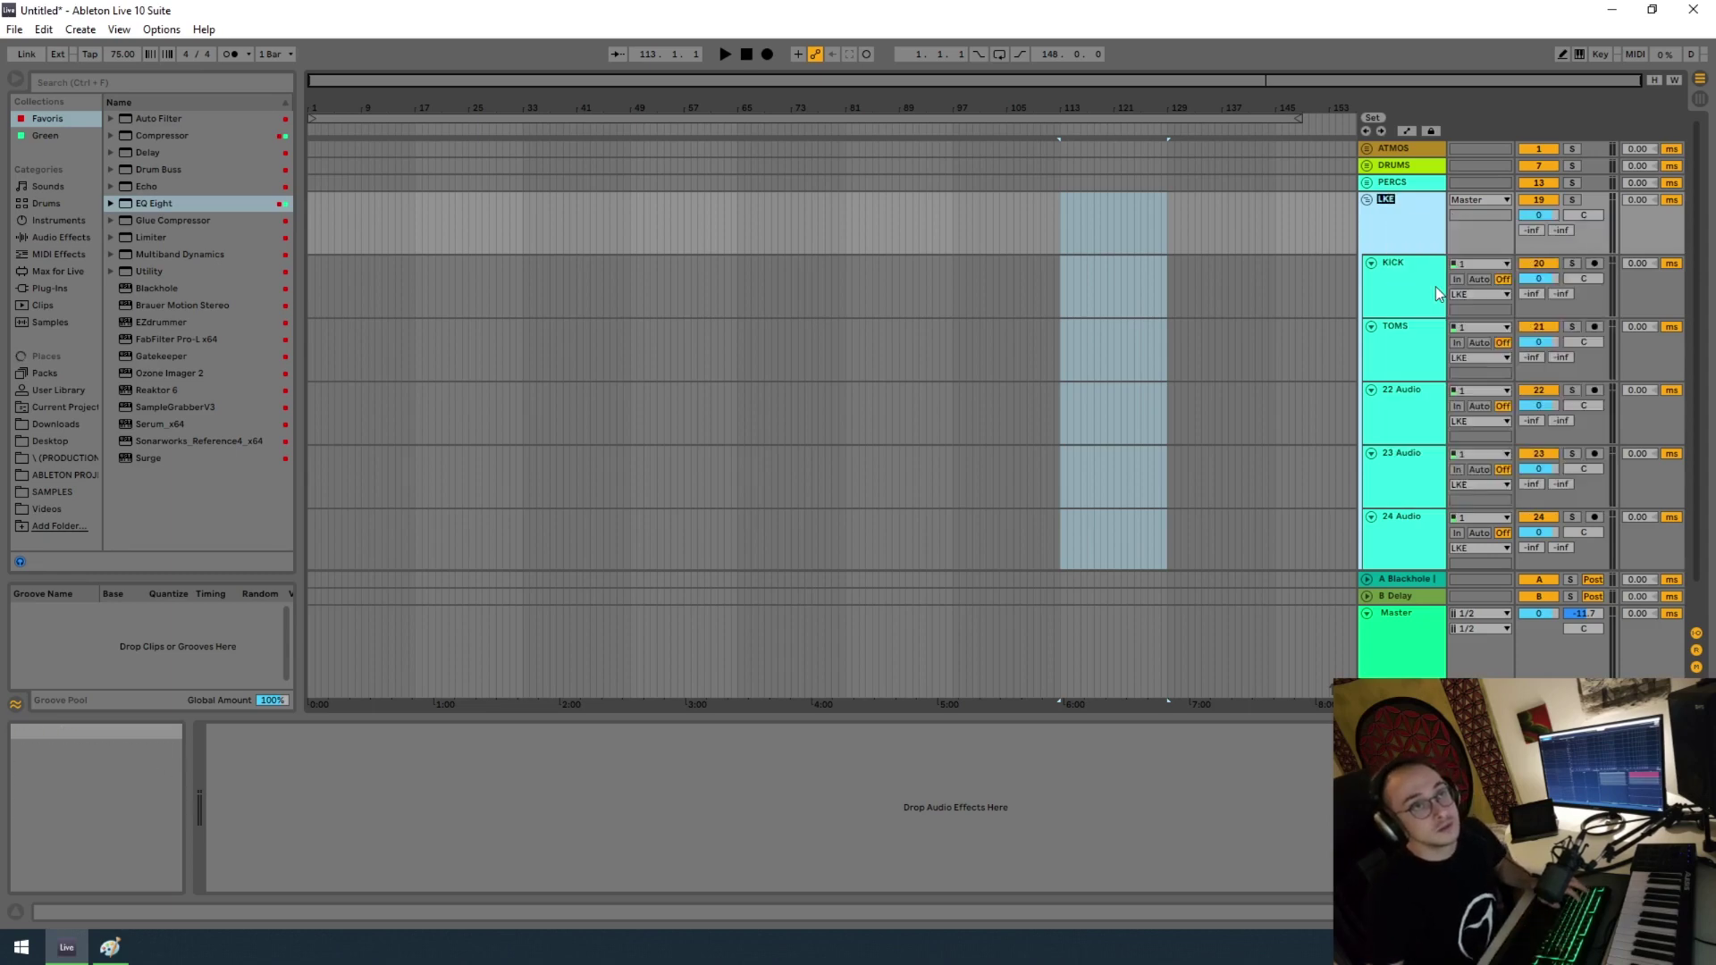
type("LEADS")
key("Return")
Step: Colour the LEADS group track and its five audio tracks yellow
left_click(1436, 287)
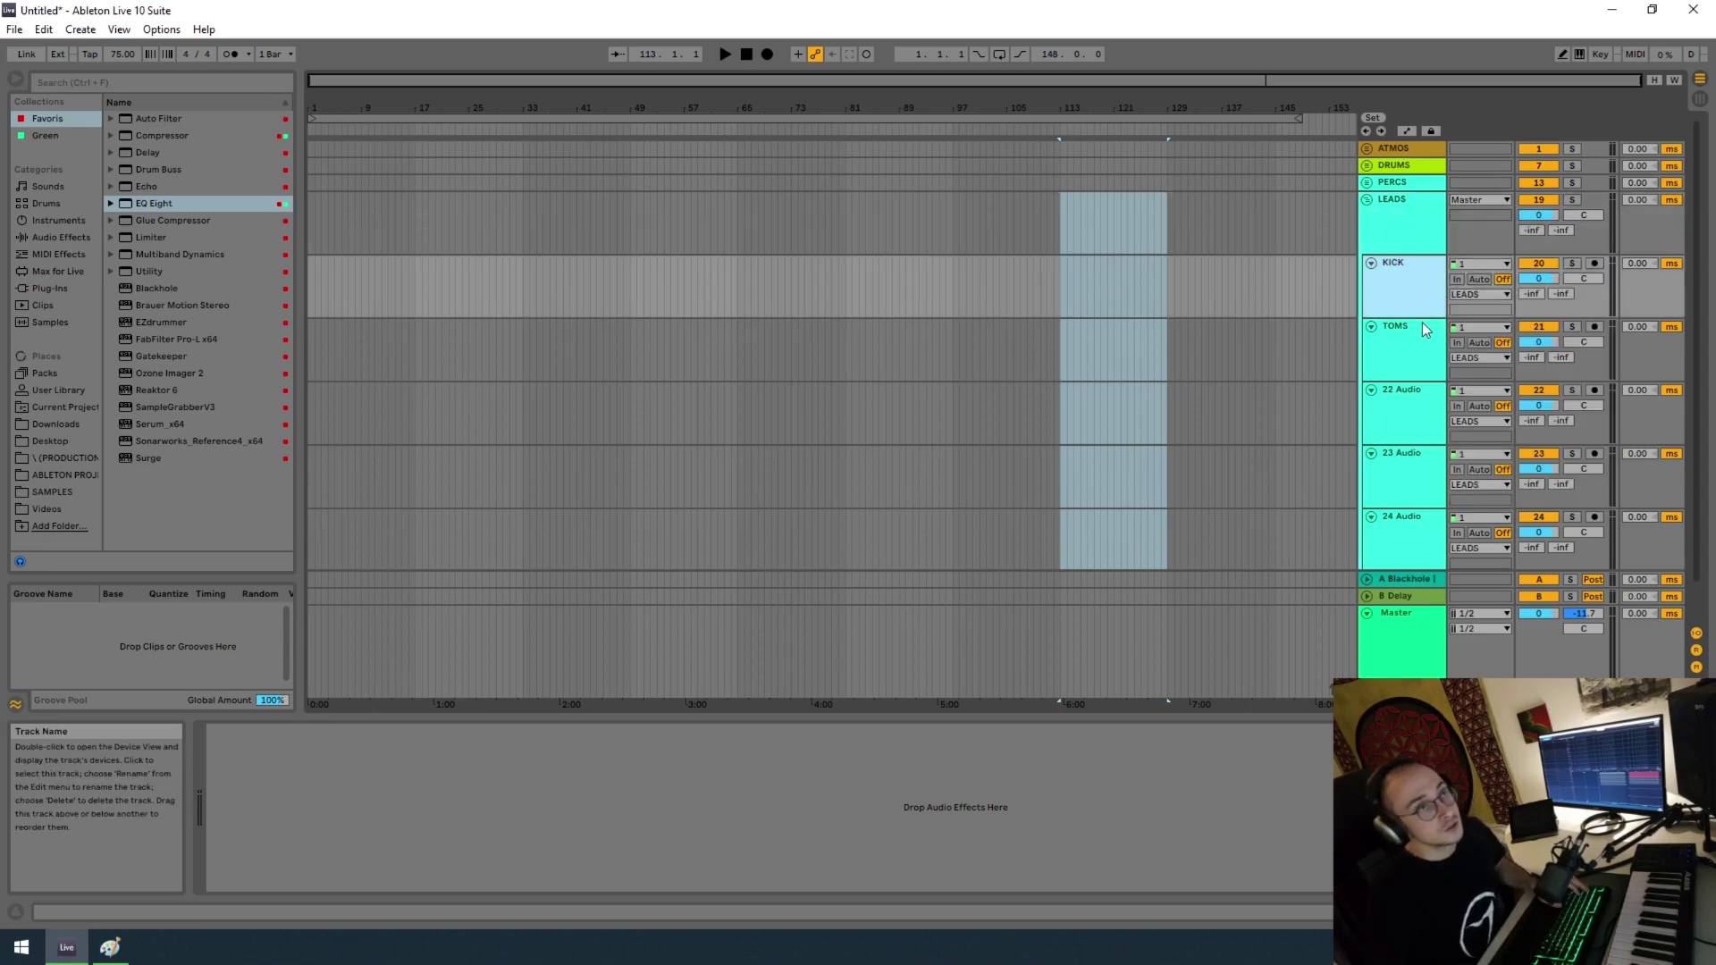
scroll(1417, 375, "down", 1)
left_click(1407, 484, "shift")
right_click(1409, 488)
left_click(1484, 668)
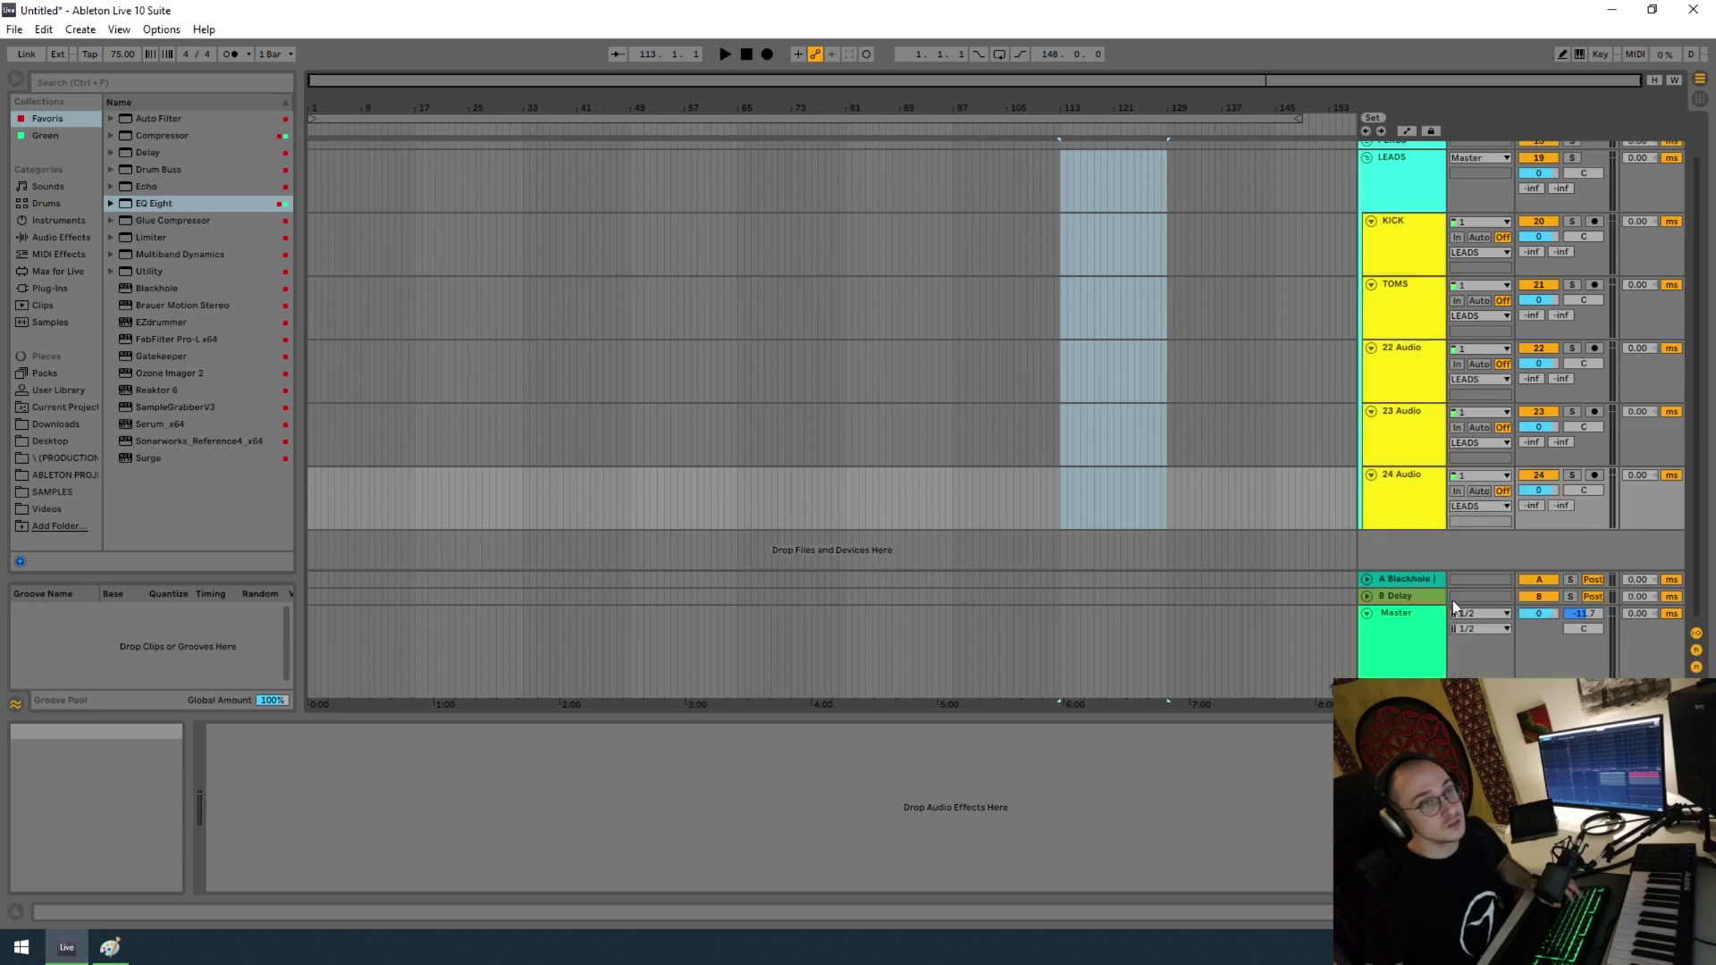
scroll(1412, 268, "up", 1)
left_click(1398, 244)
right_click(1397, 243)
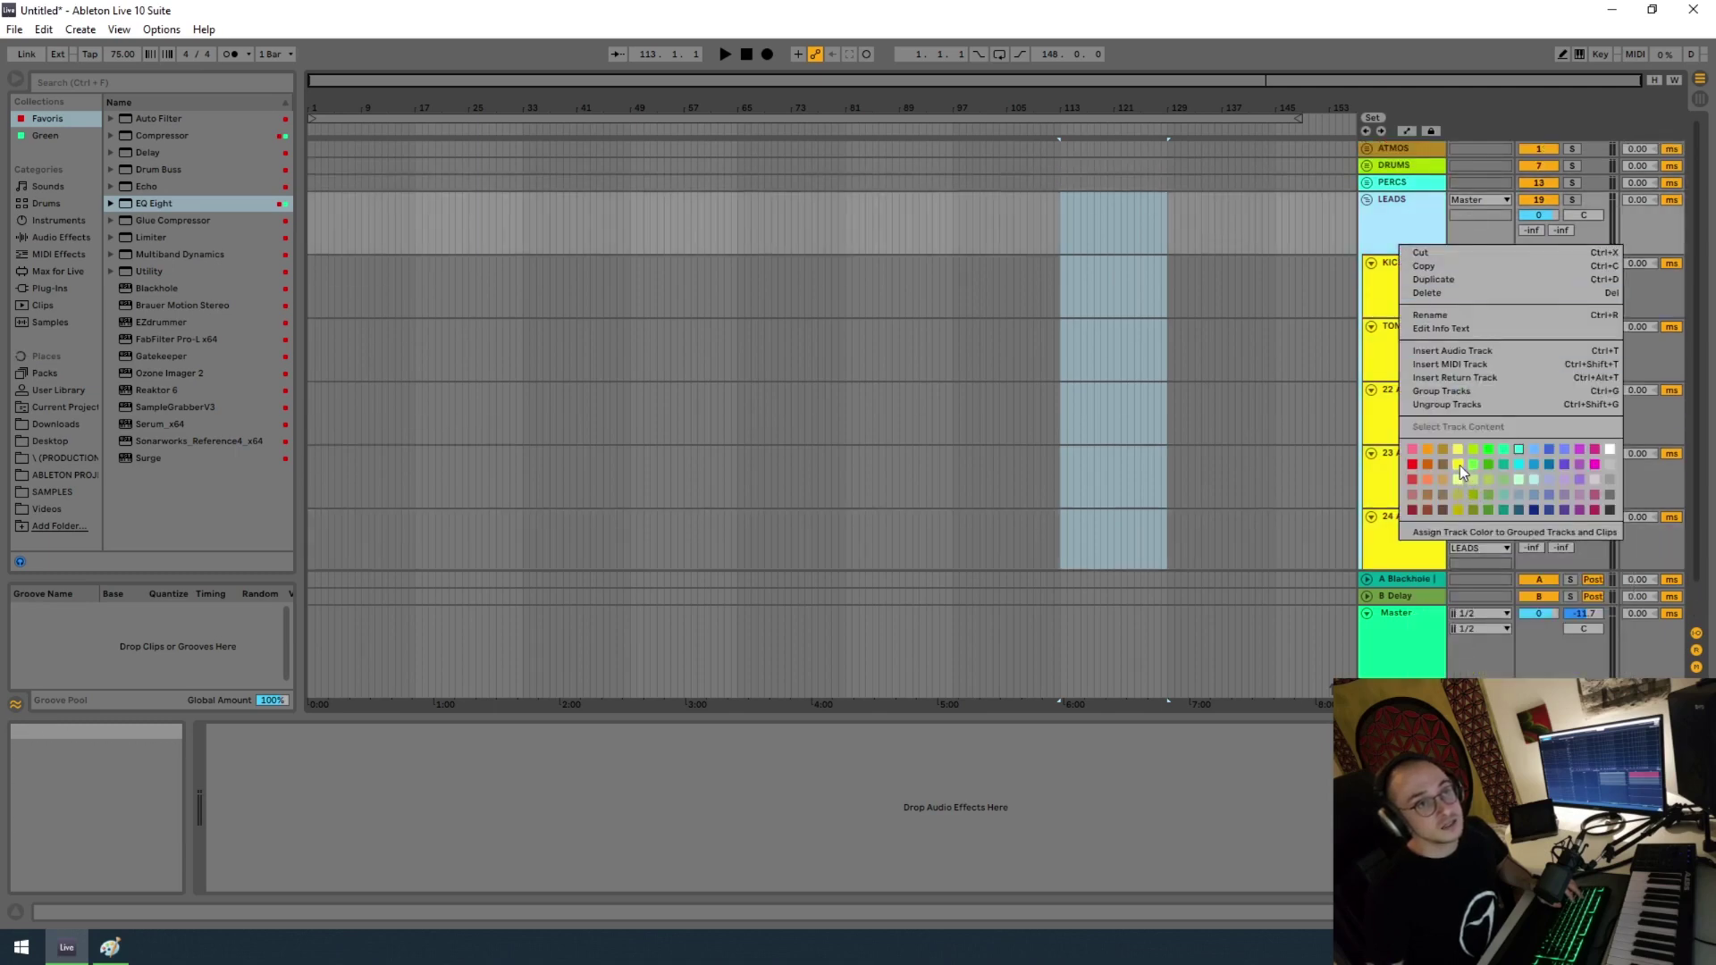
left_click(1460, 466)
left_click(979, 277)
left_click(947, 282)
left_click(950, 282)
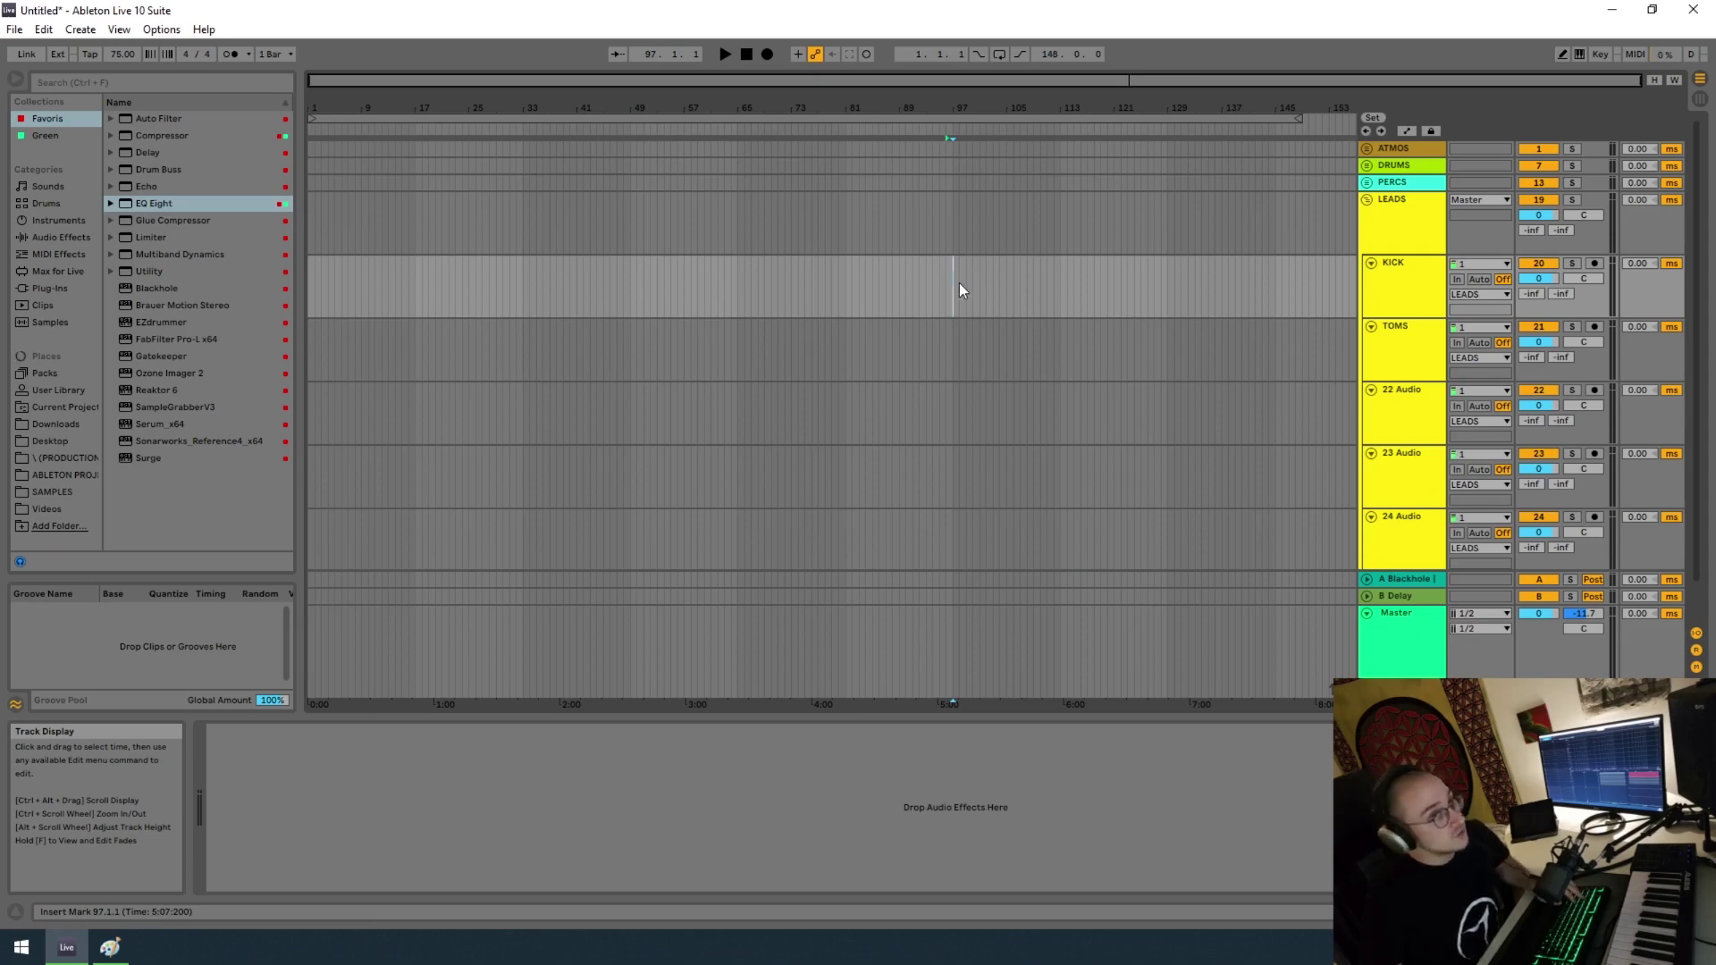
Step: Fold the LEADS group and duplicate it
left_click(1366, 200)
right_click(1391, 246)
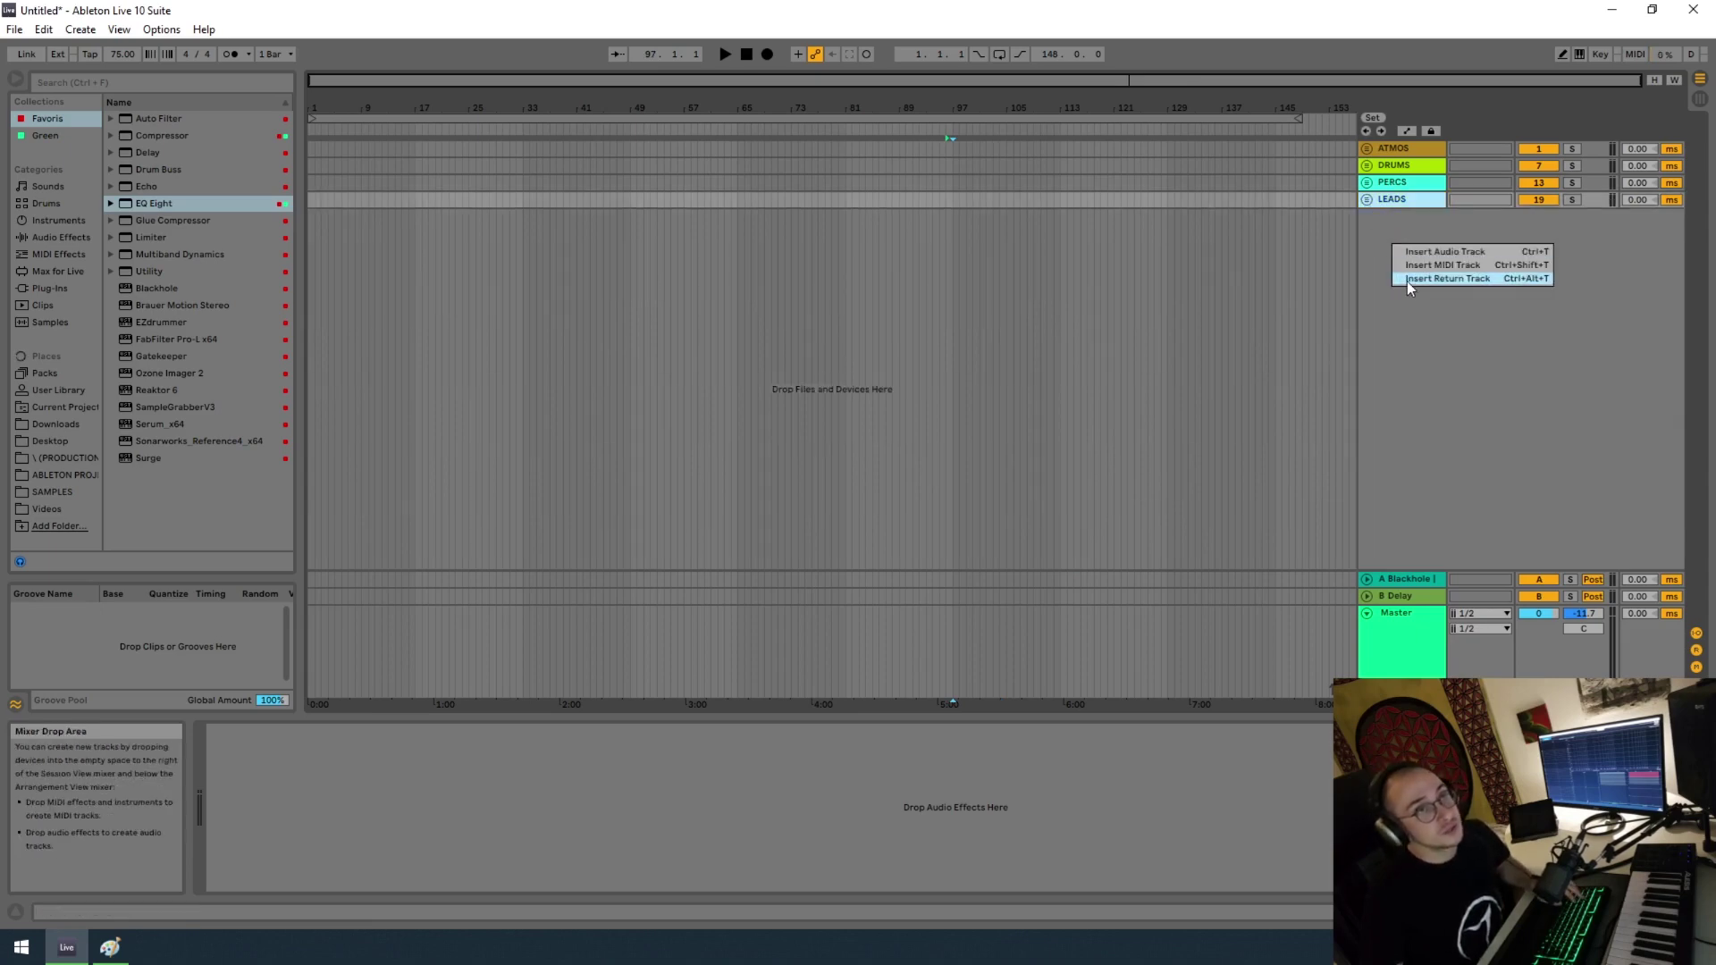
key("Escape")
key("ctrl+d")
Step: Rename the duplicated LEADS group as FXS
right_click(1387, 218)
left_click(1429, 291)
type("FS")
key("Return")
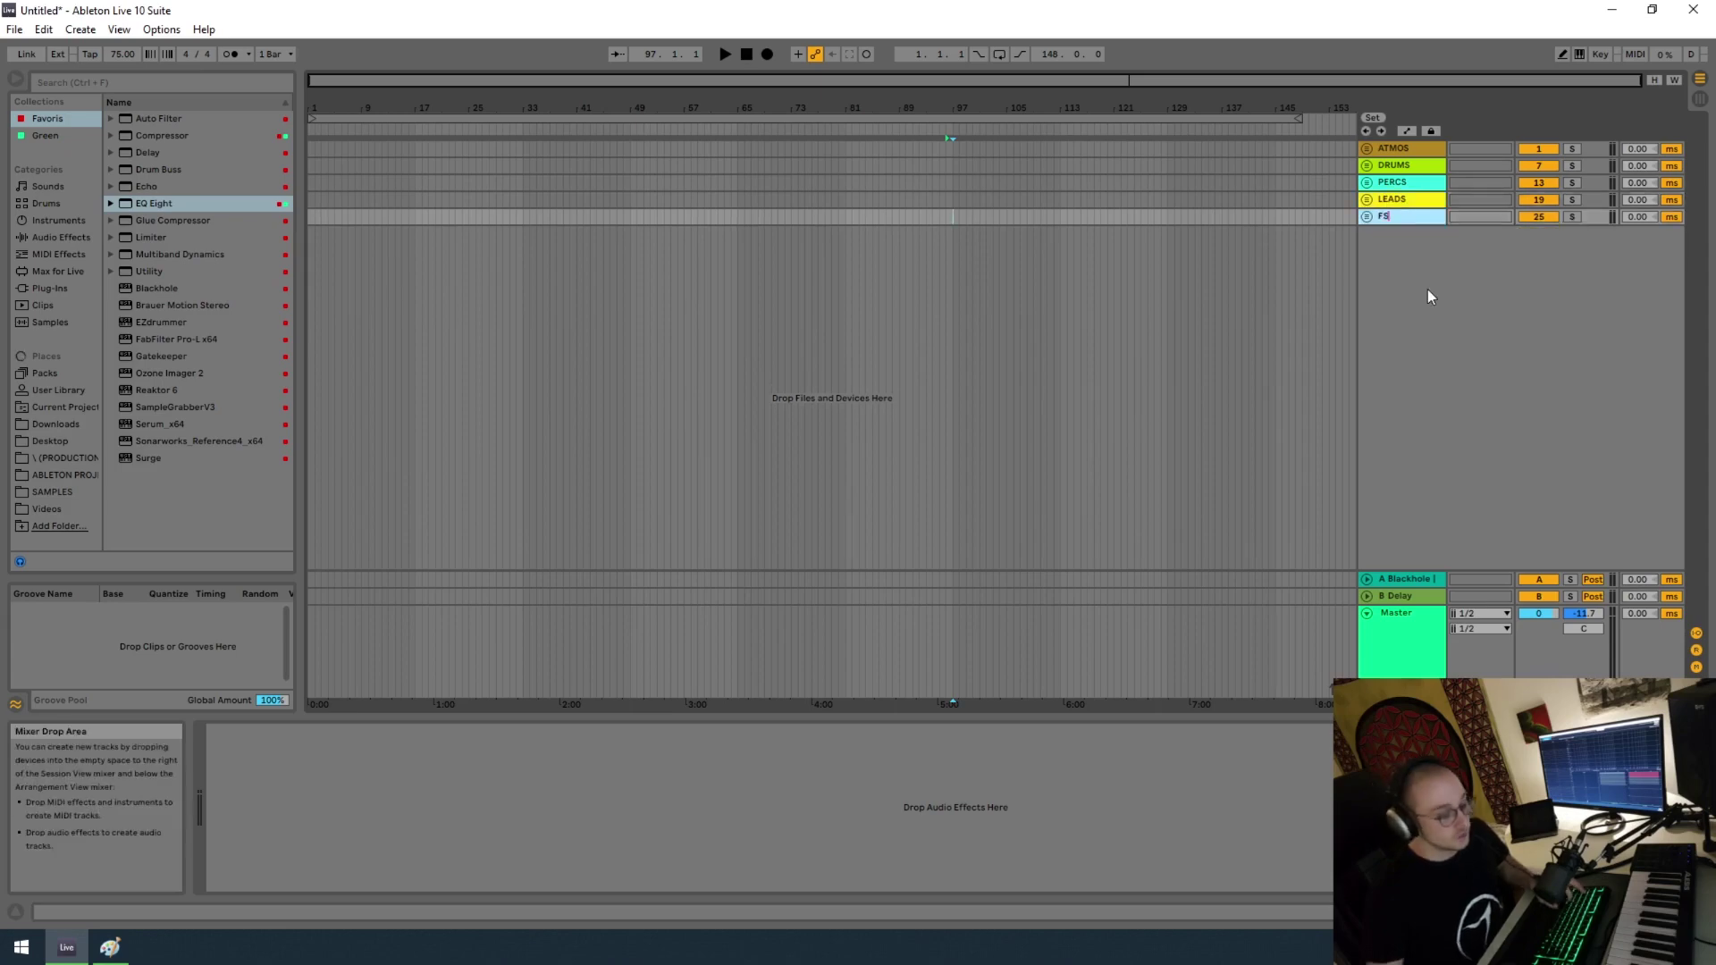
right_click(1400, 220)
left_click(1443, 295)
type("FXS")
key("Return")
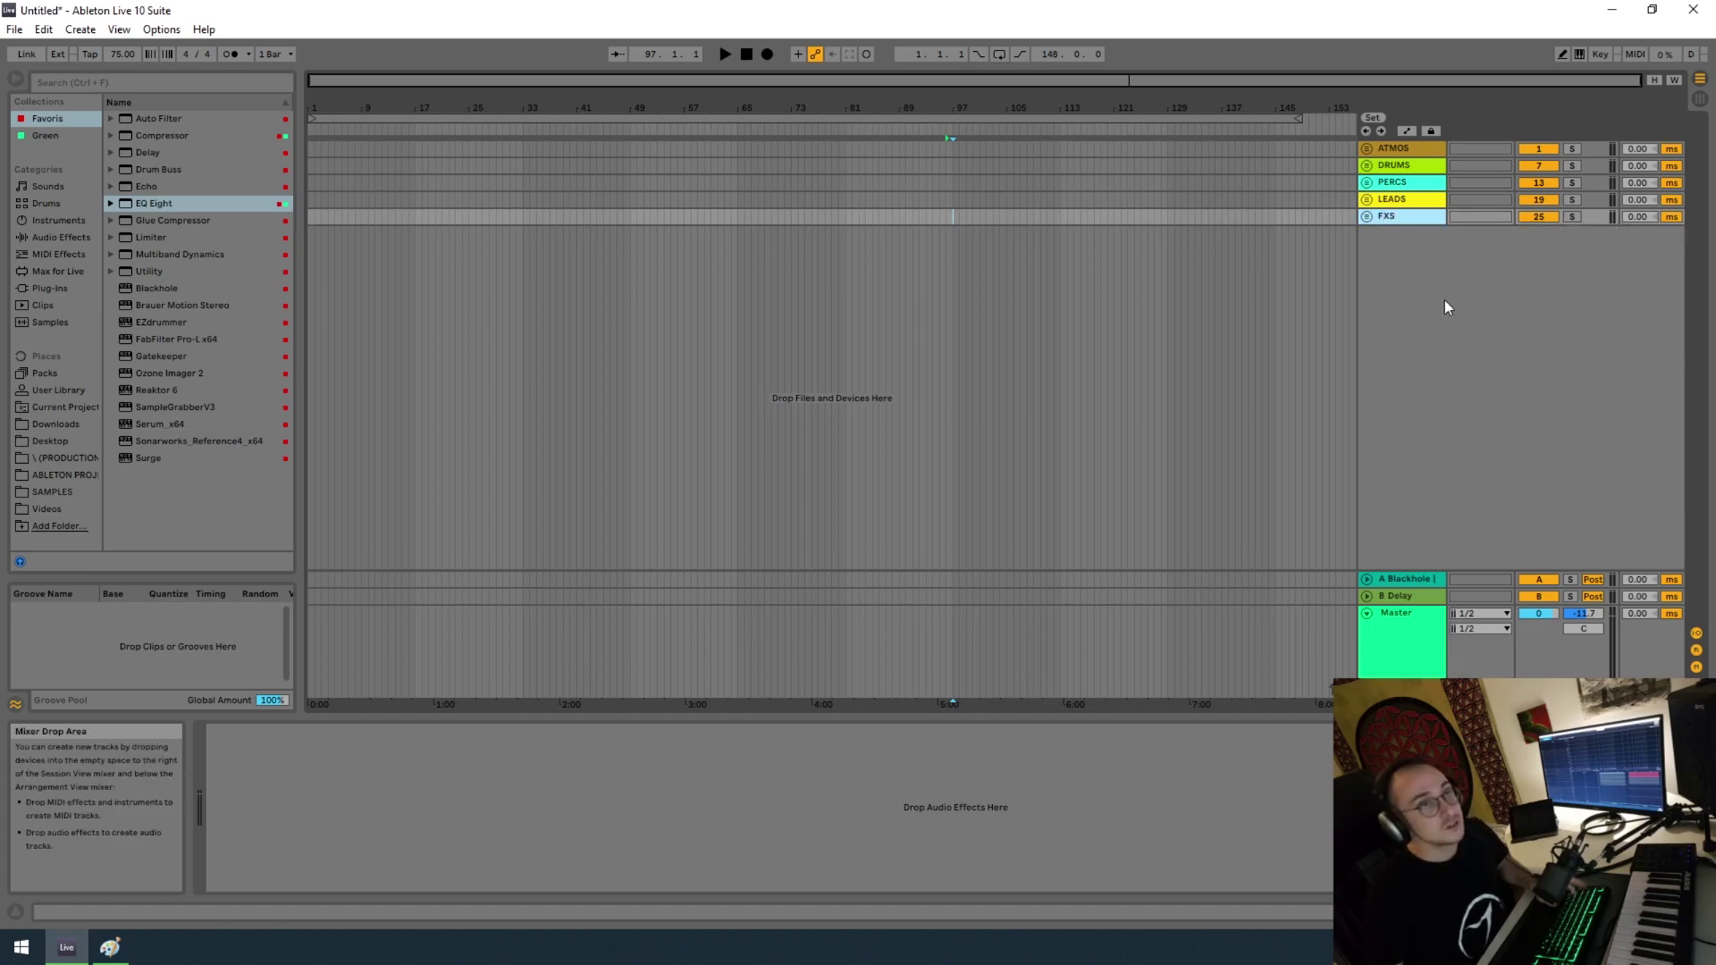
Step: Colour the FXS group track and its five audio tracks purple, and fold the group again
left_click(1367, 216)
right_click(1414, 222)
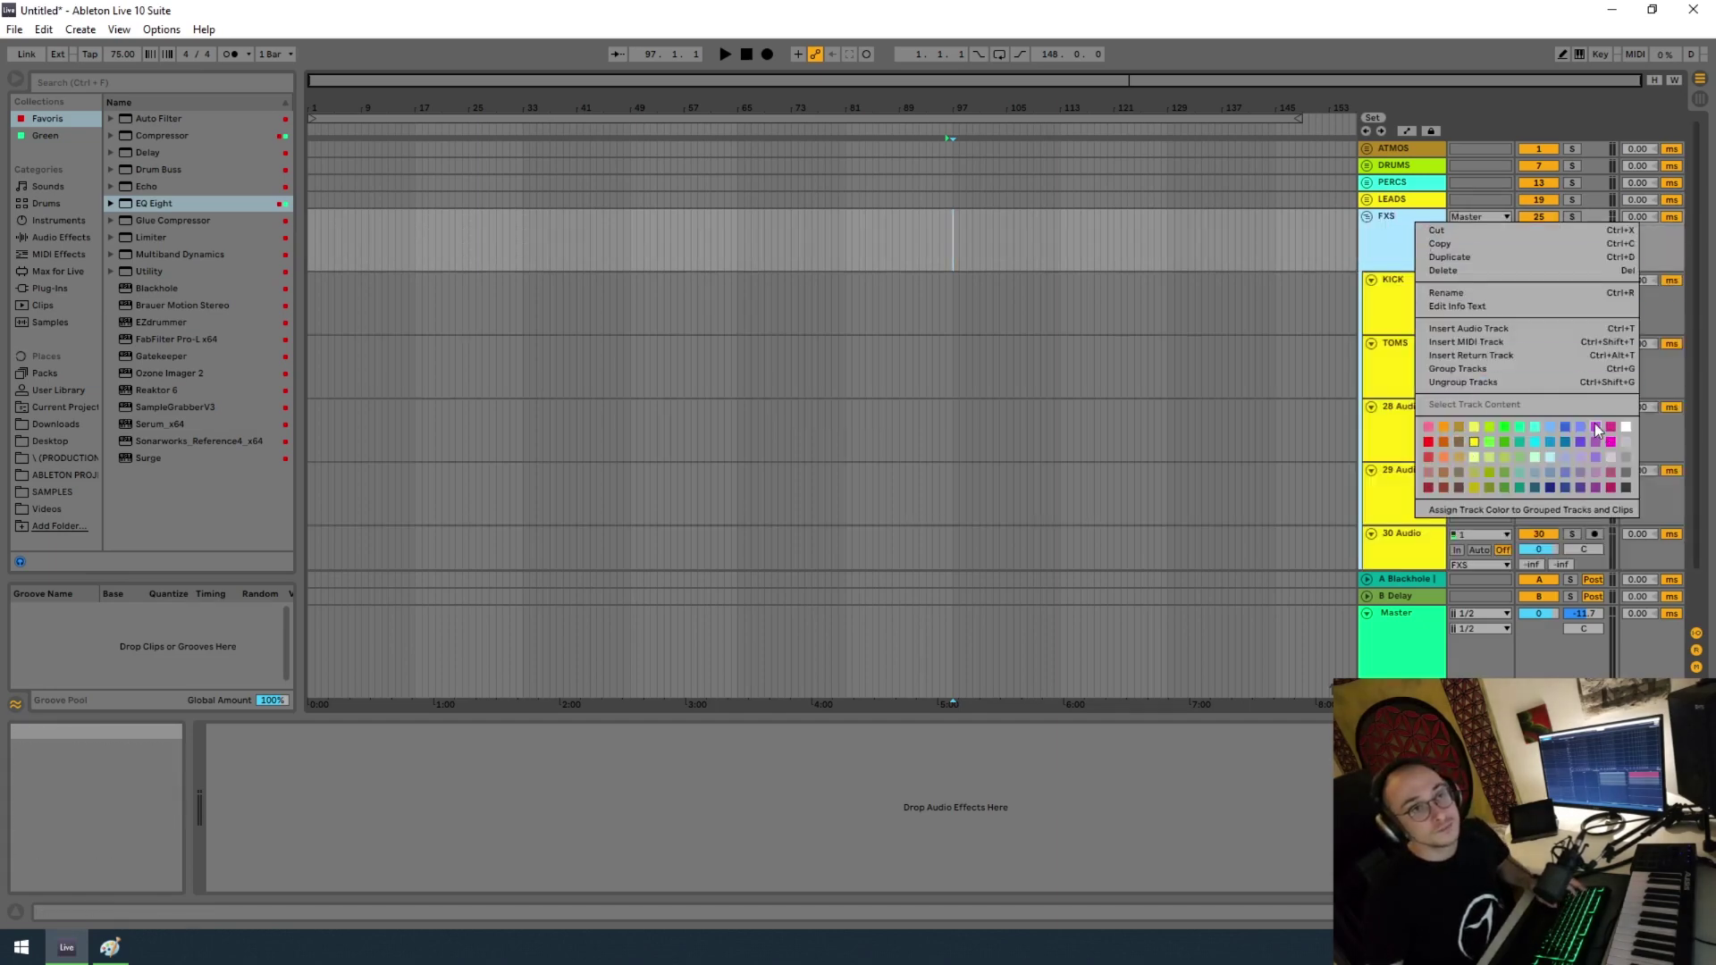
left_click(1544, 461)
left_click(1401, 318)
scroll(1403, 331, "down", 2)
left_click(1421, 491, "shift")
right_click(1421, 492)
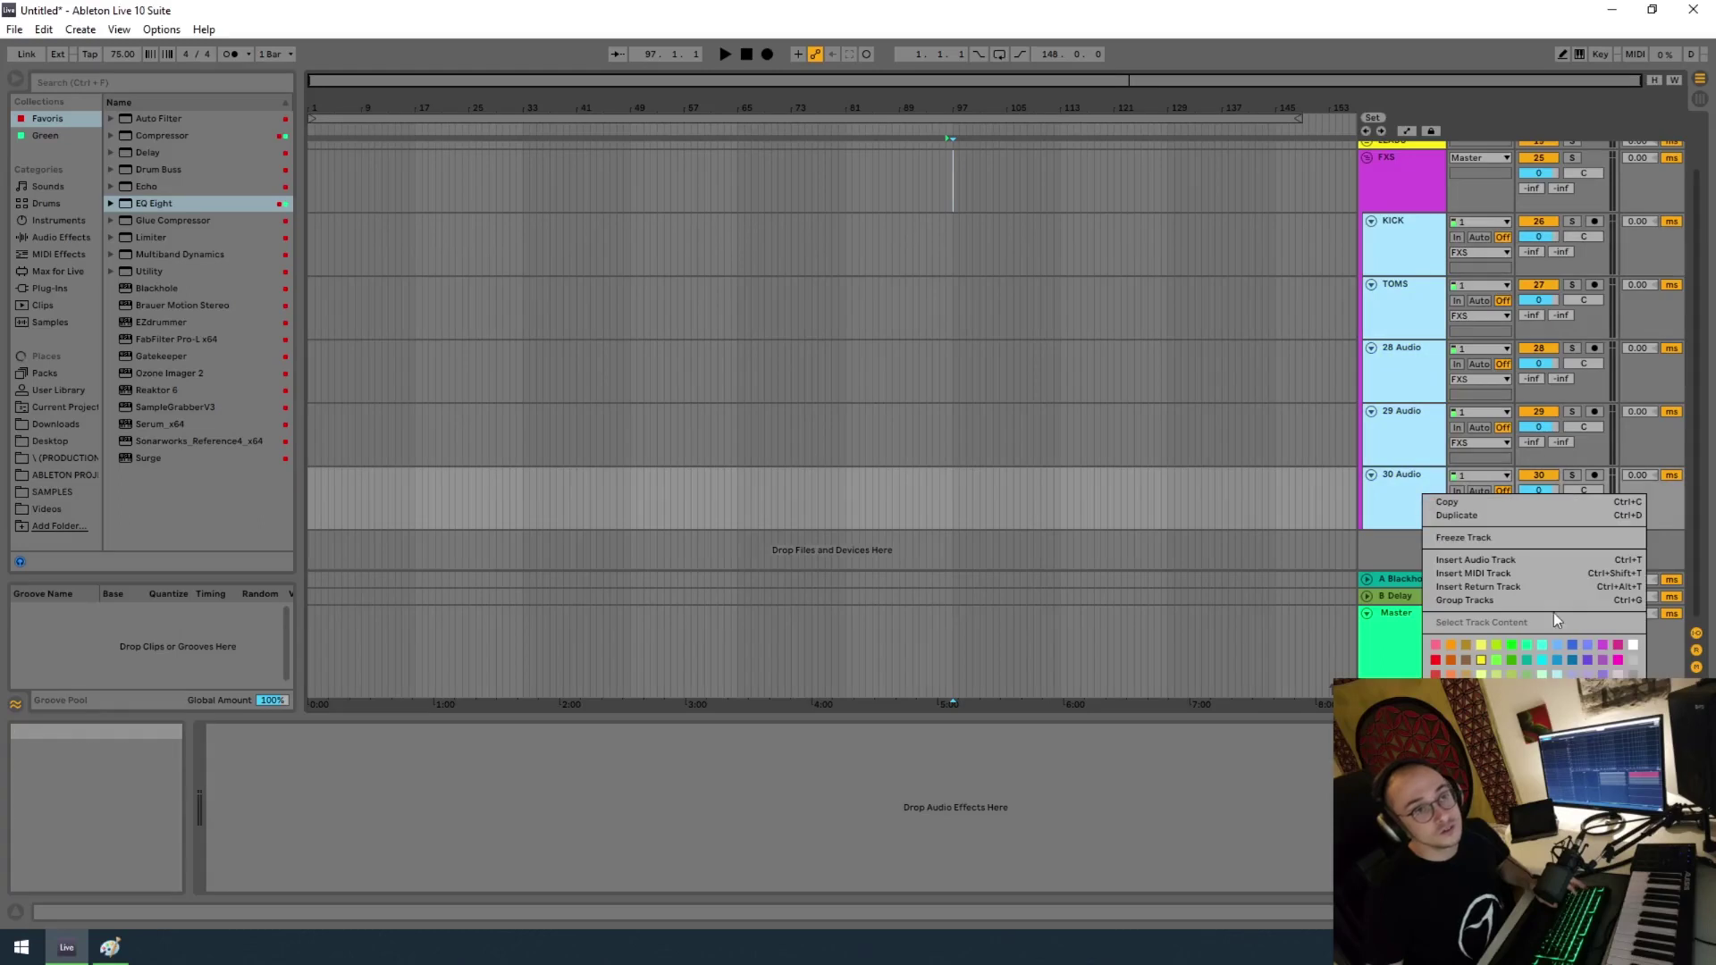
left_click(1601, 647)
scroll(1182, 389, "up", 2)
left_click(1367, 217)
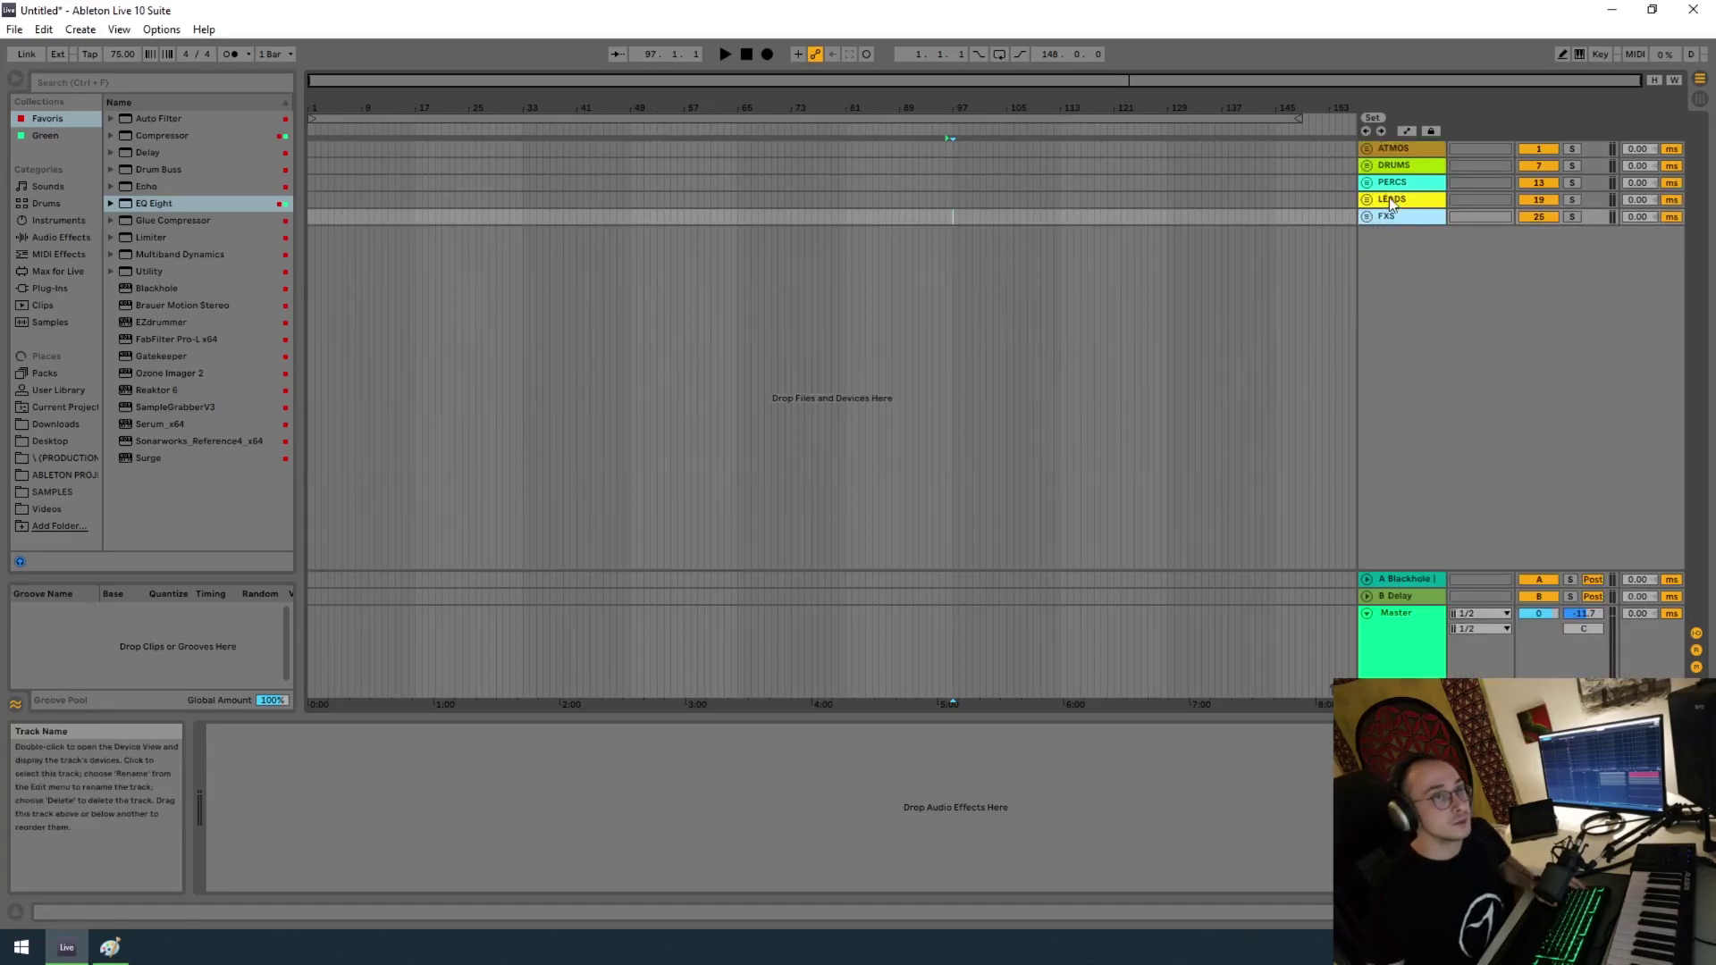
key("ctrl+a")
left_click(1365, 219)
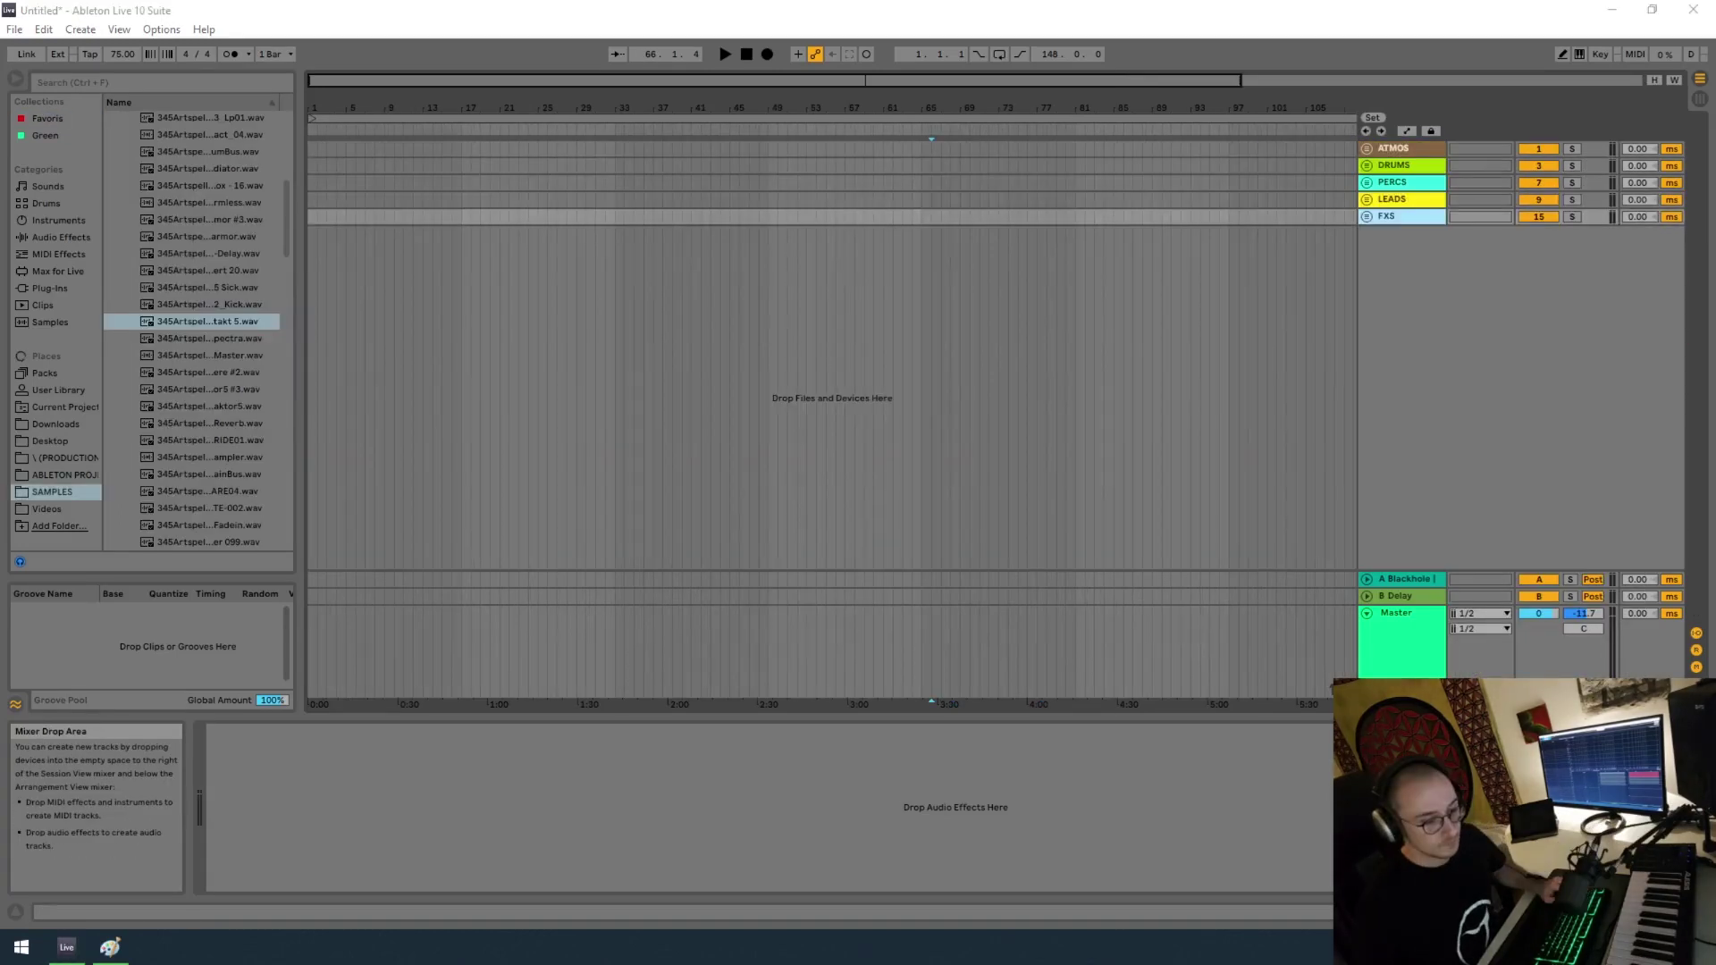
right_click(1438, 308)
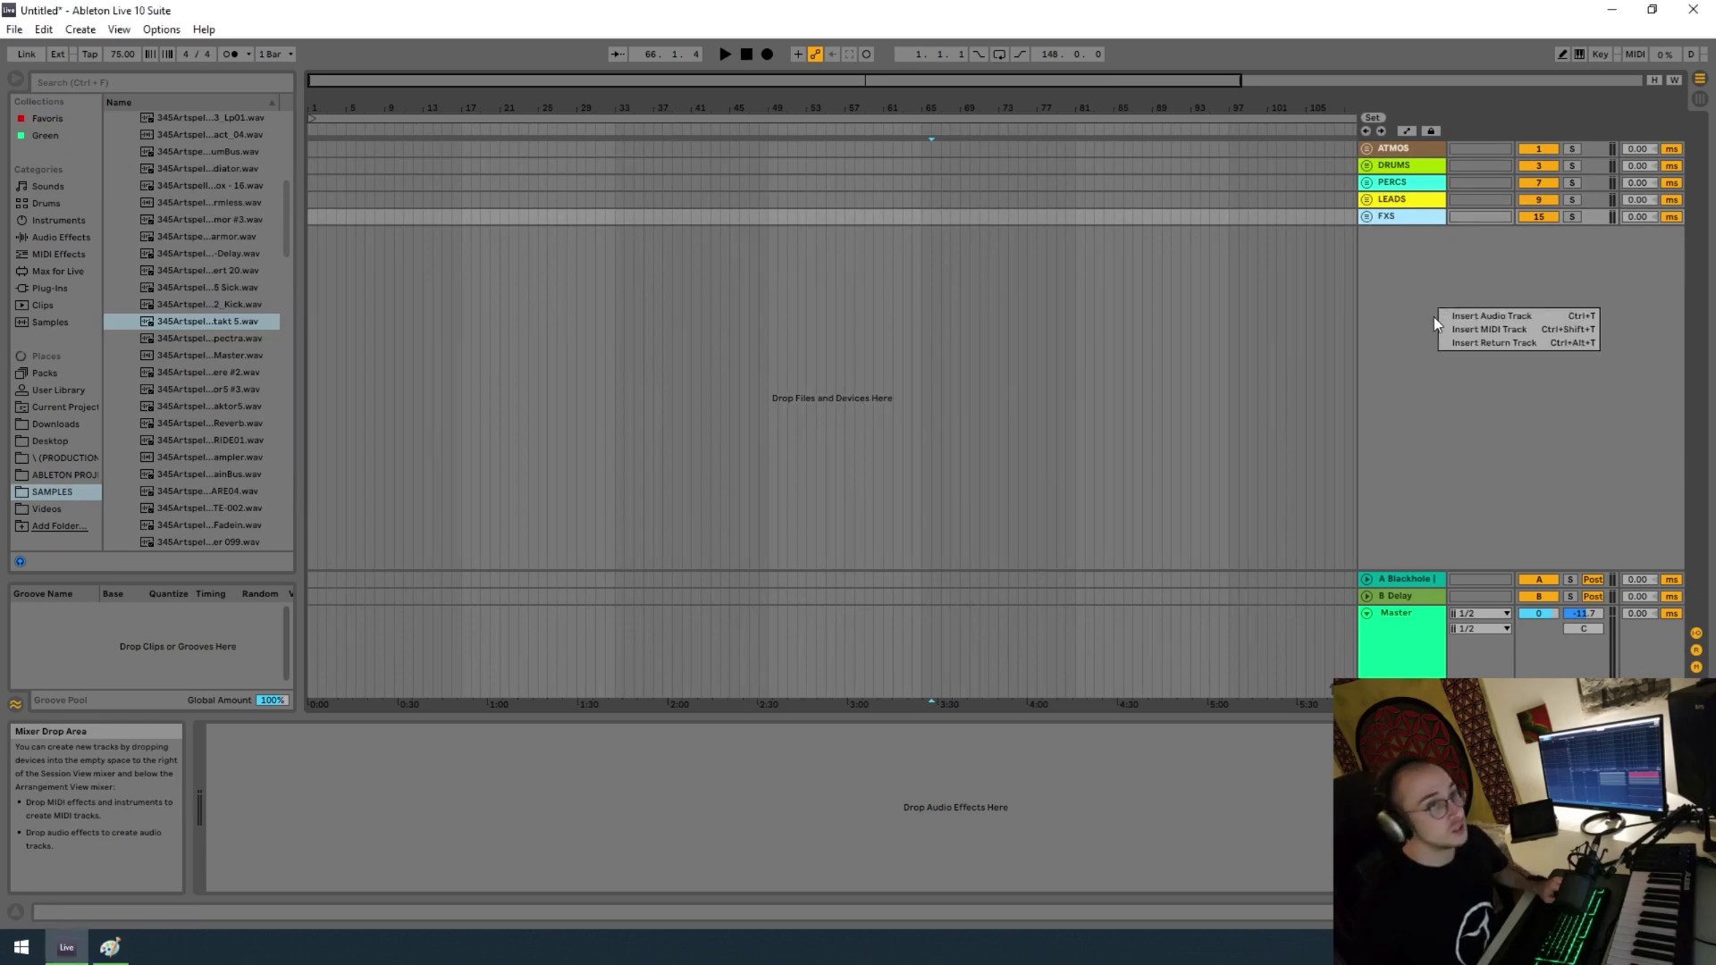
Step: Duplicate the FXS group to make a blue group named BASS
left_click(1403, 218)
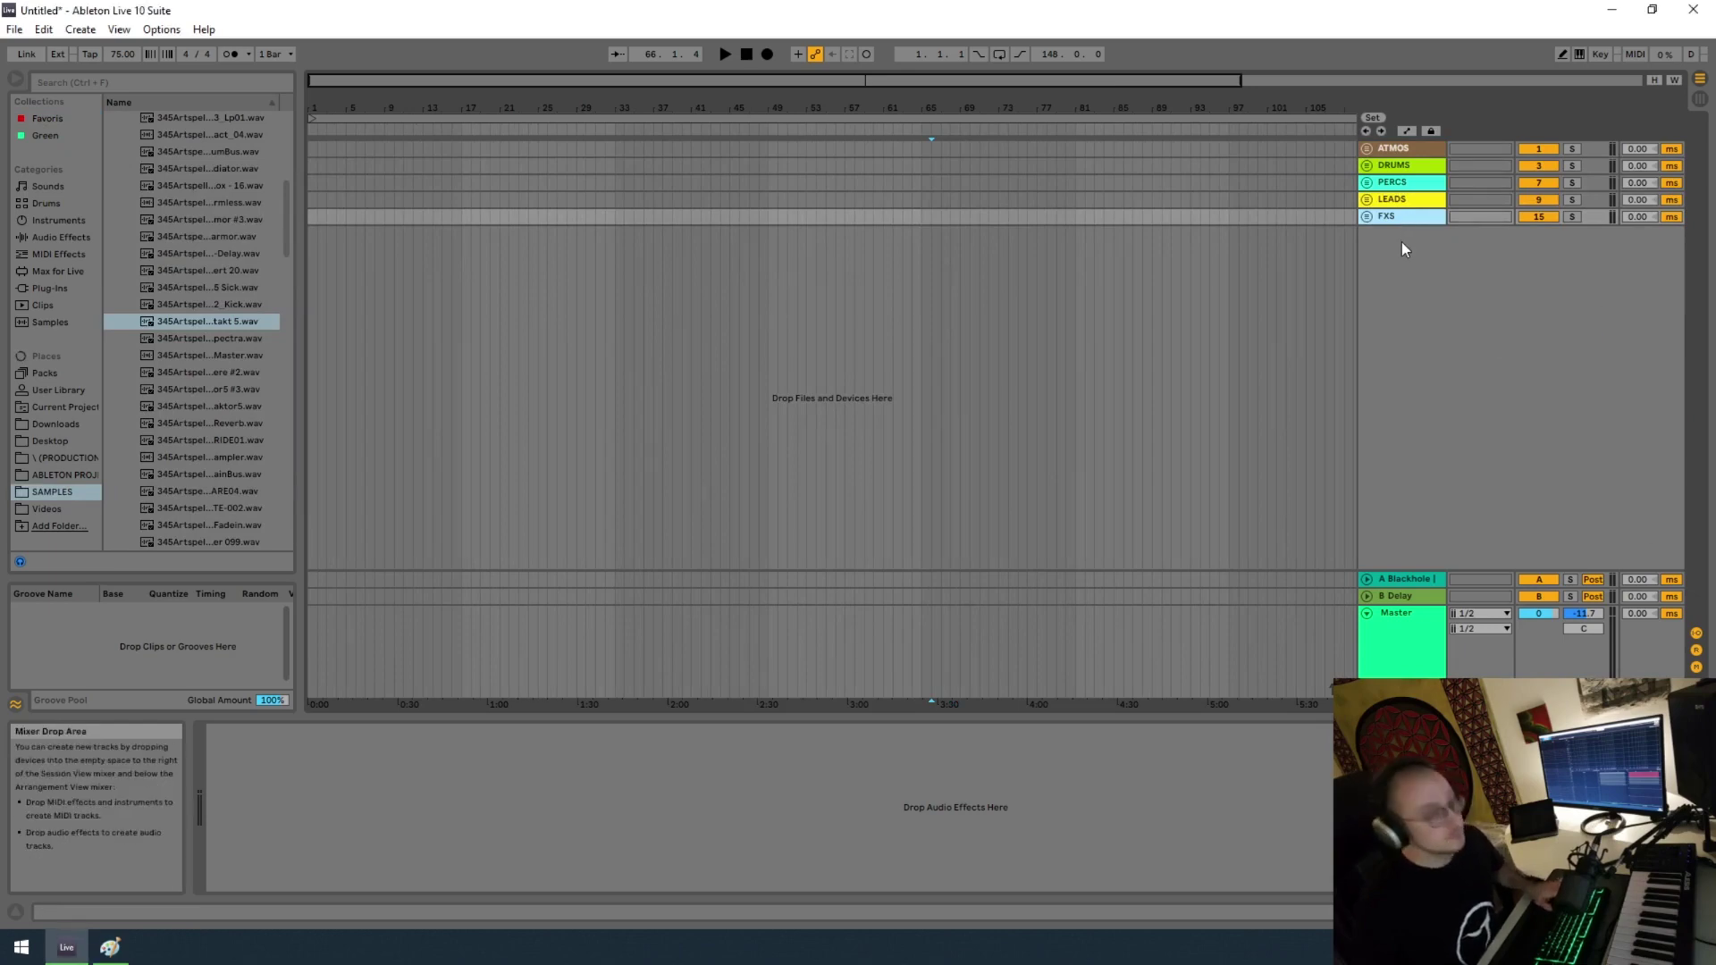
key("ctrl+d")
right_click(1396, 236)
left_click(1435, 309)
type("BASS")
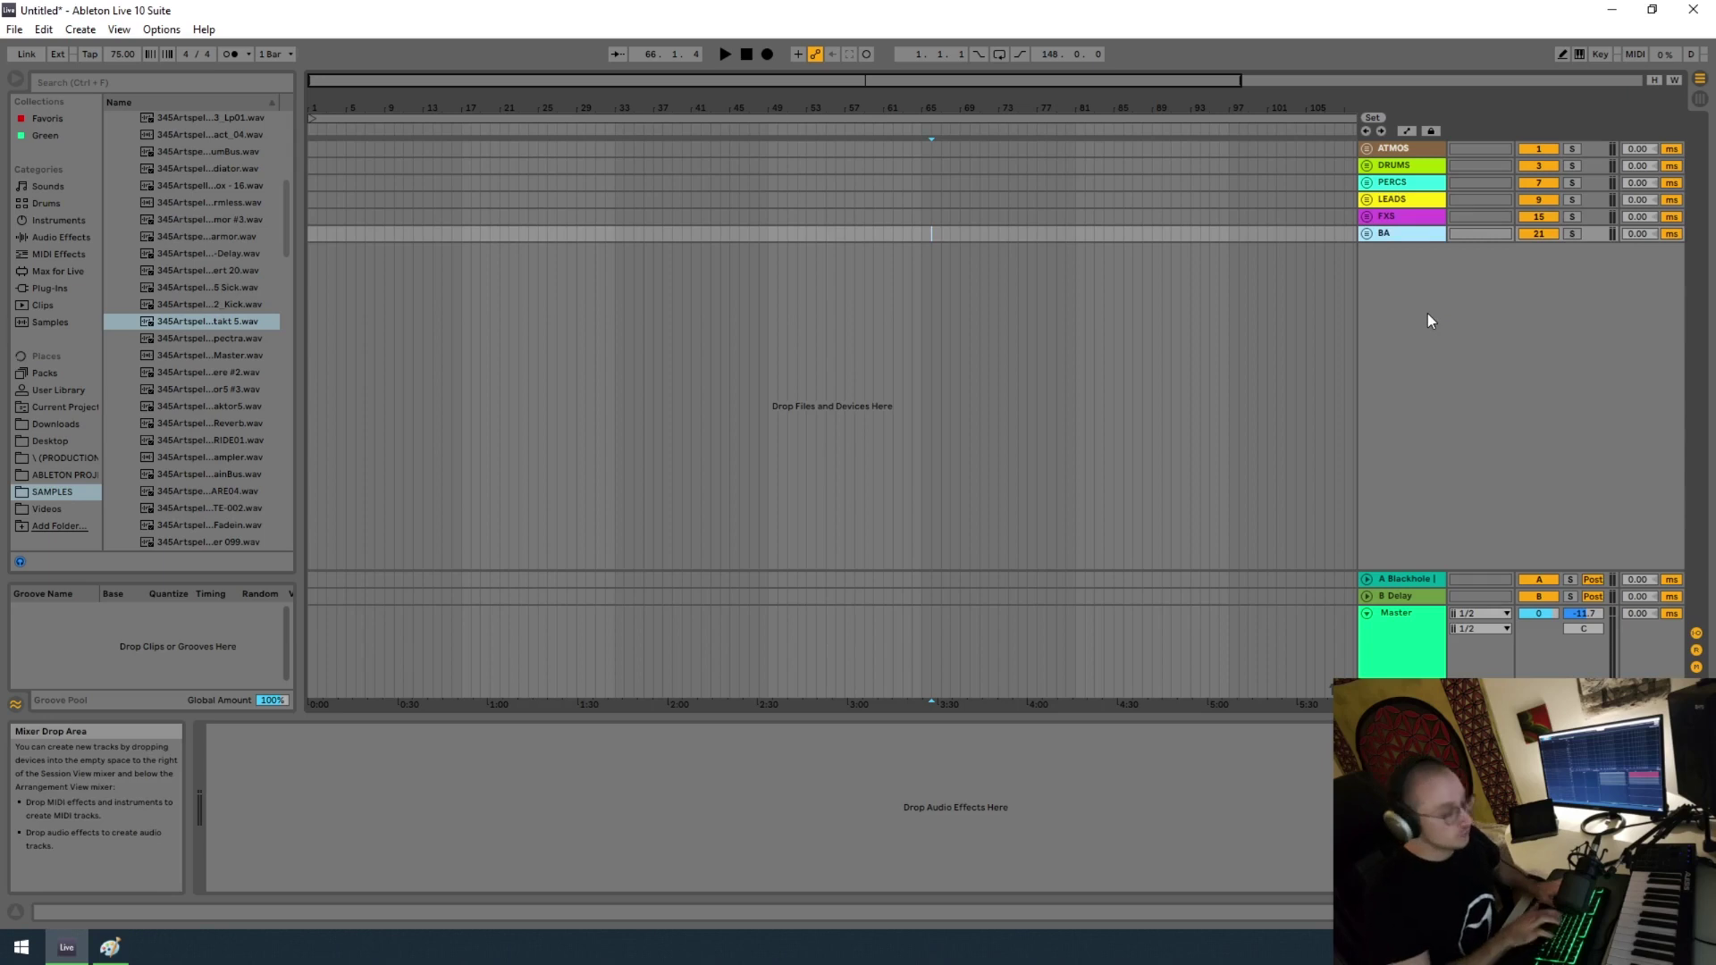
key("Return")
right_click(1419, 238)
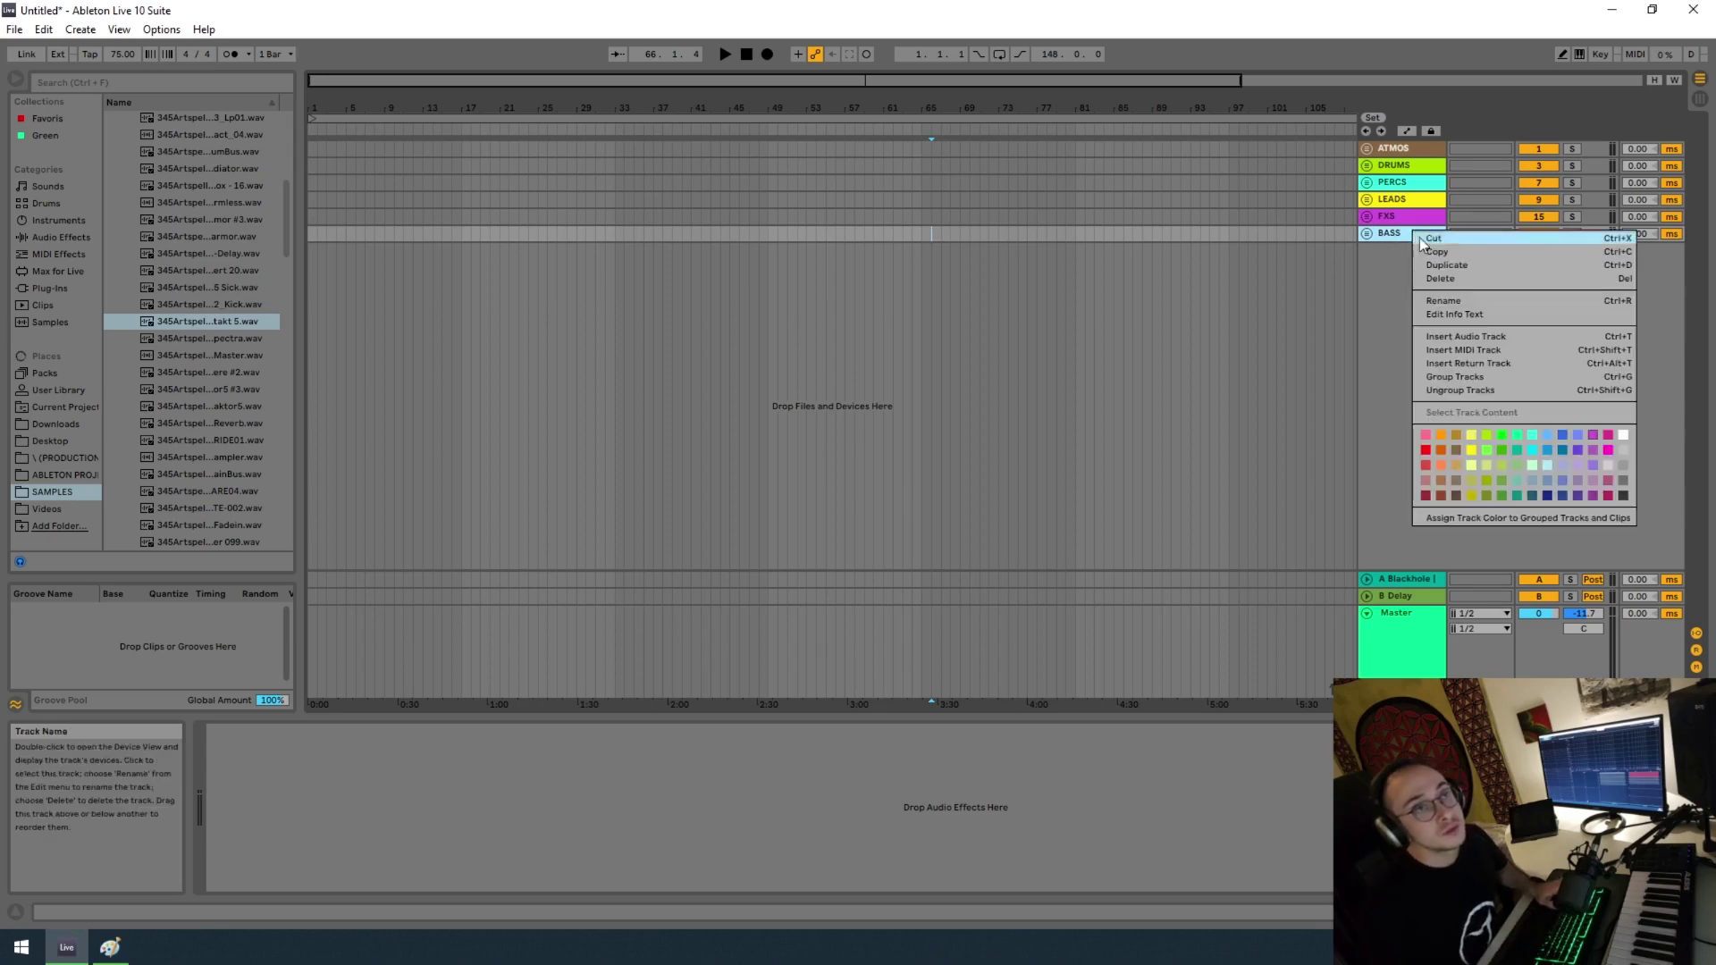
left_click(1562, 434)
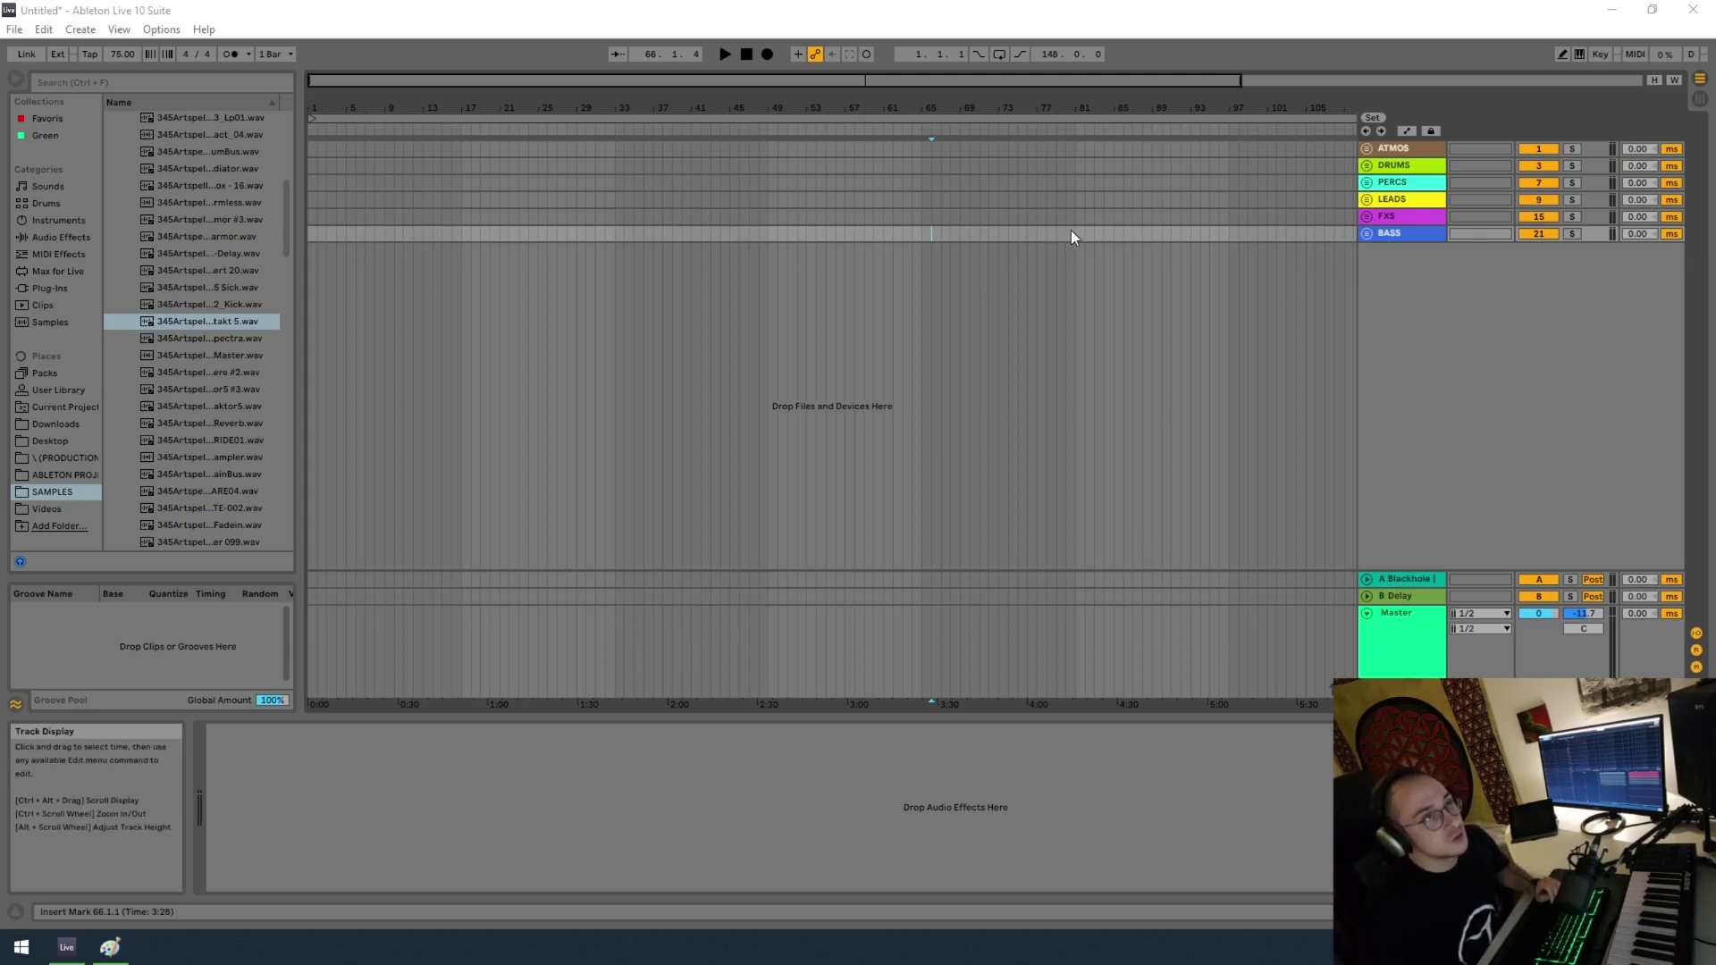
left_click_drag(1073, 234, 1231, 245)
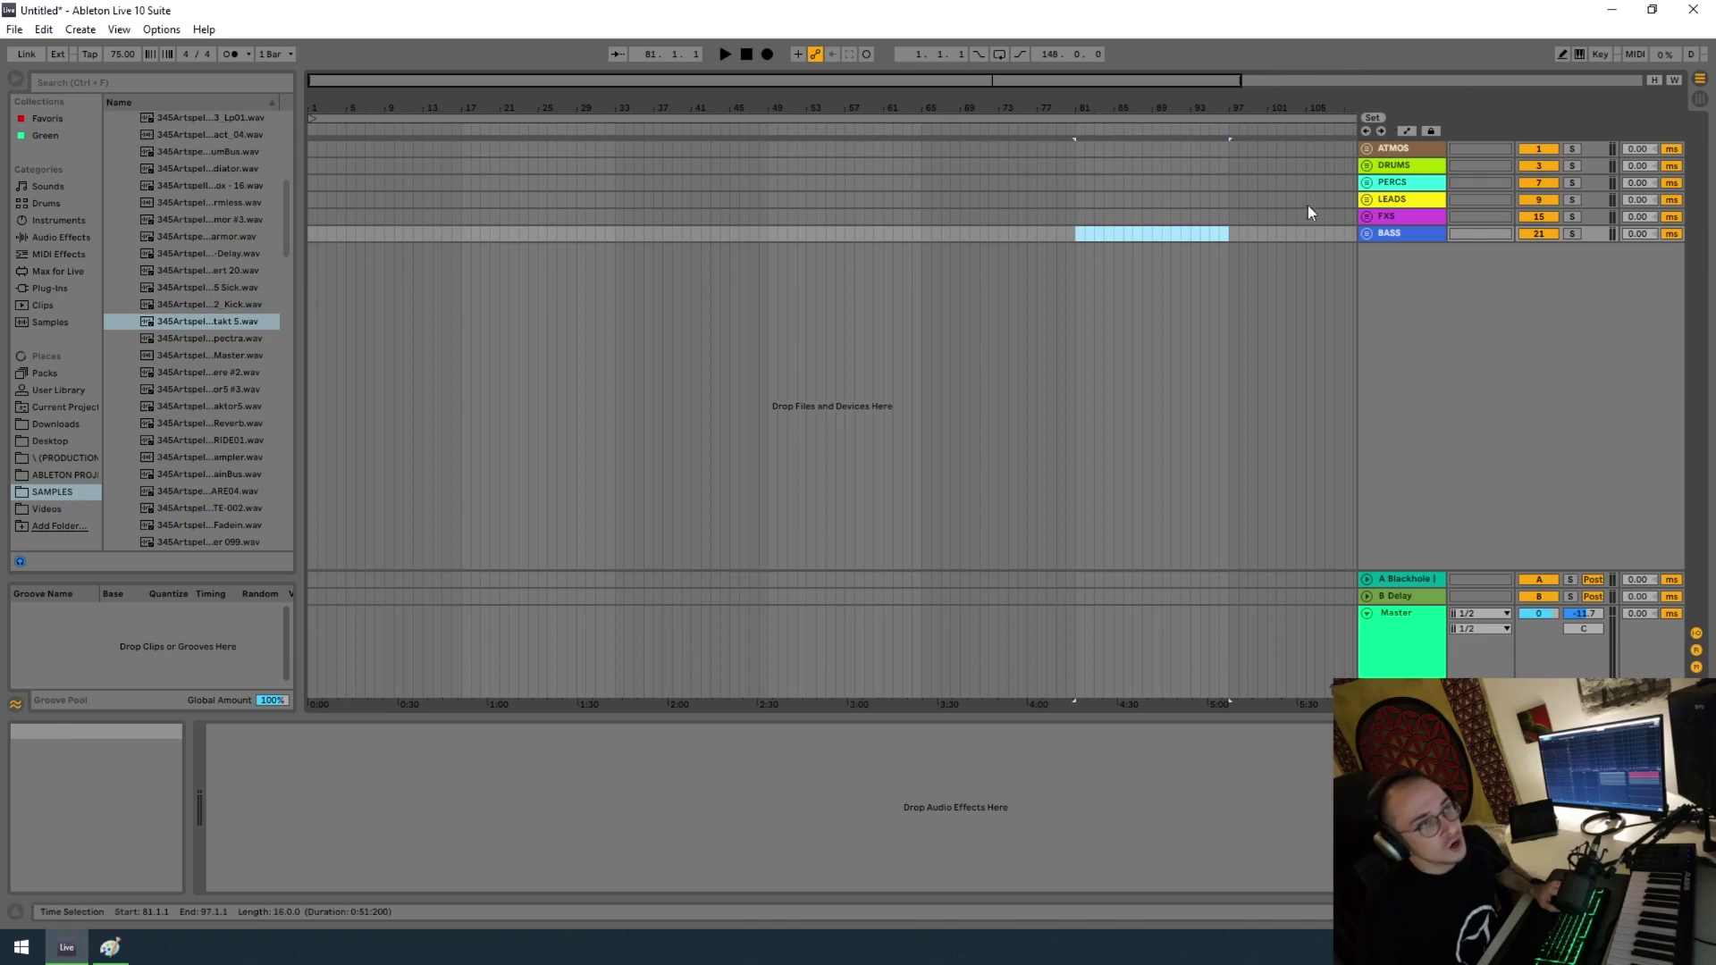
left_click_drag(1082, 79, 1253, 55)
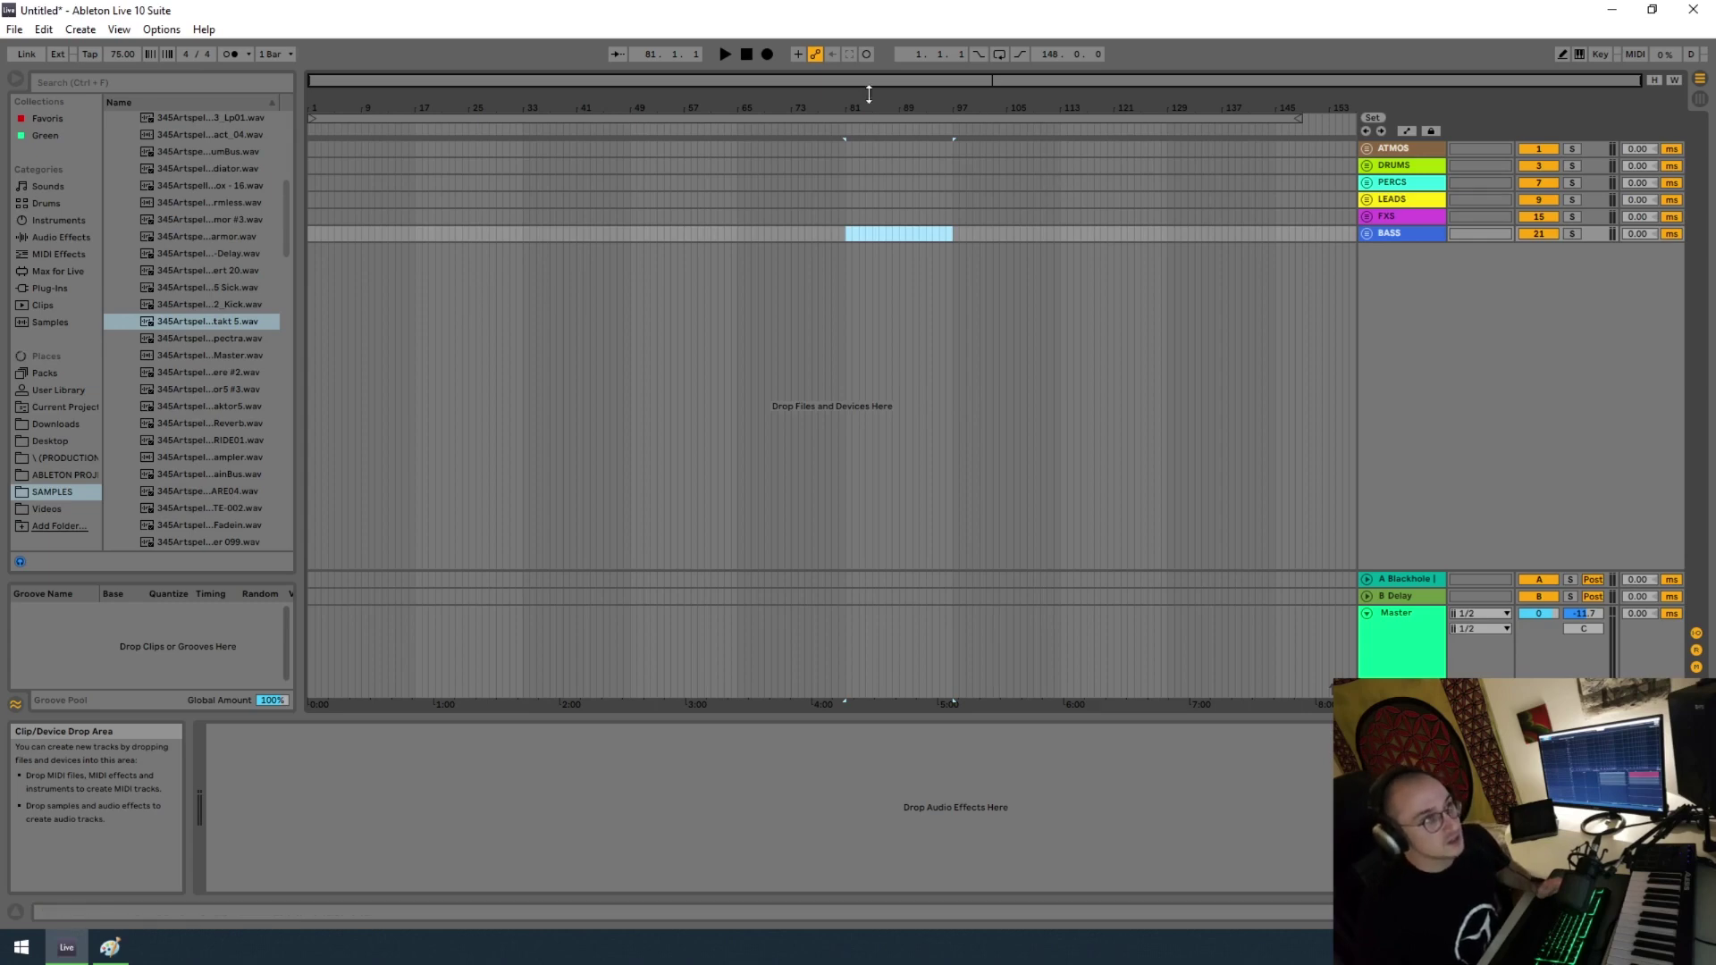
Step: Unfold the PERCS group to collapse its MIDI track, and fold the group again
left_click(1367, 183)
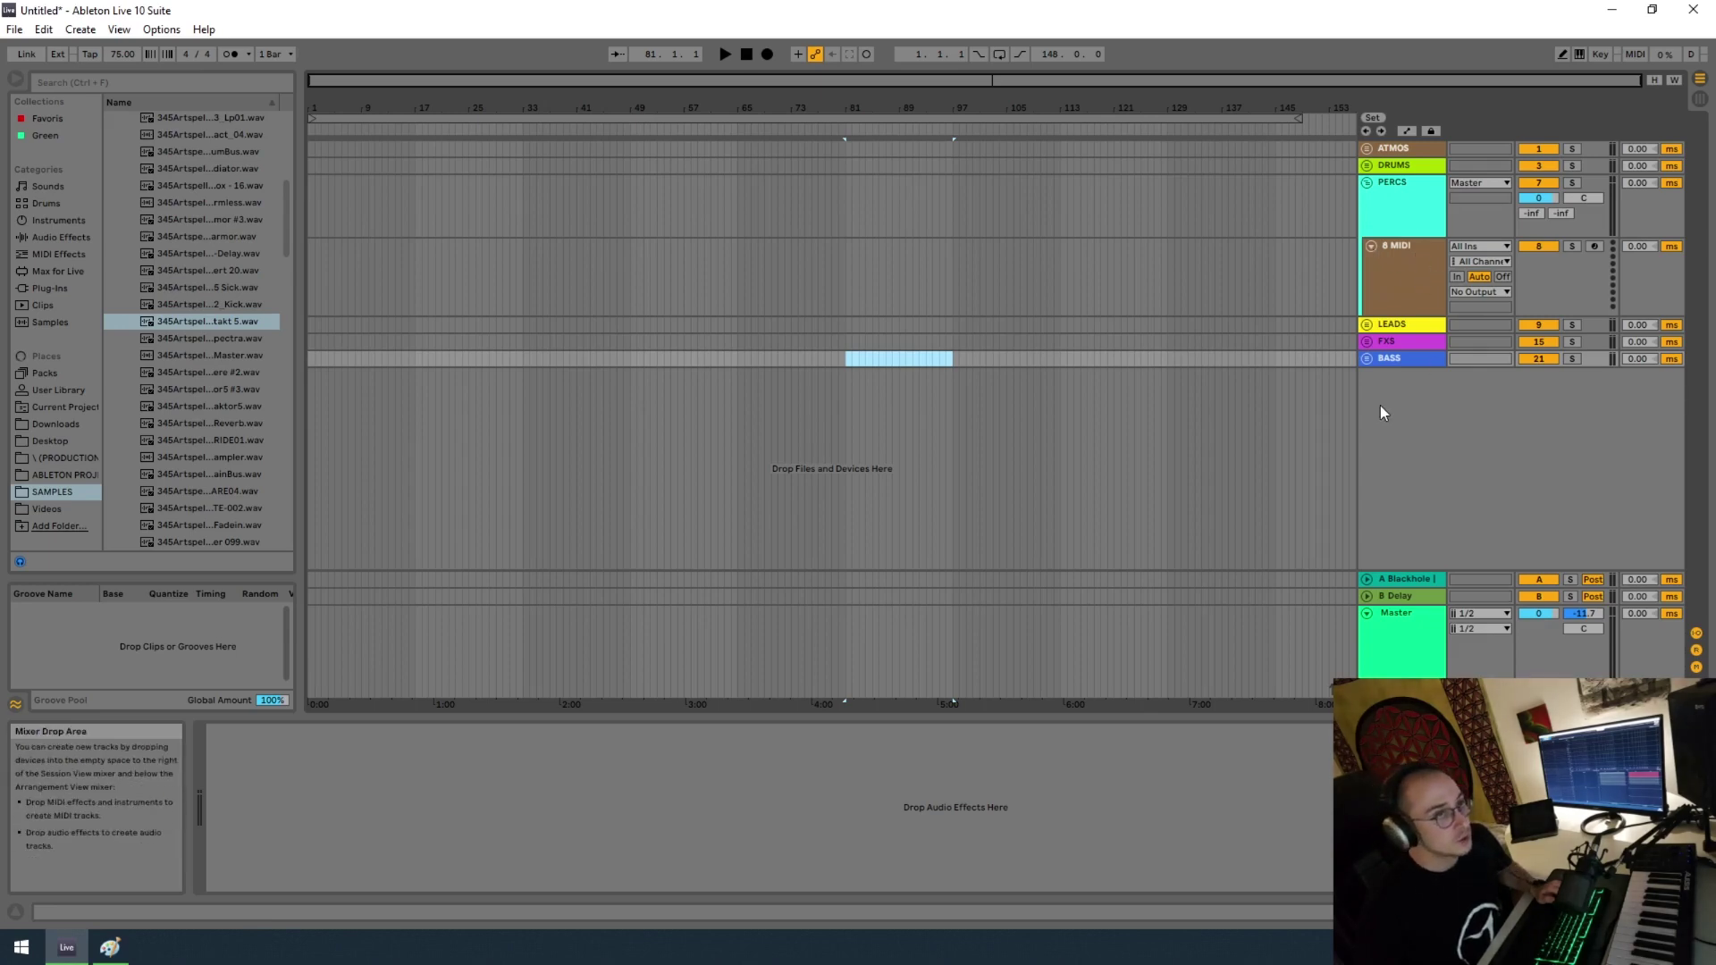
left_click(1371, 246)
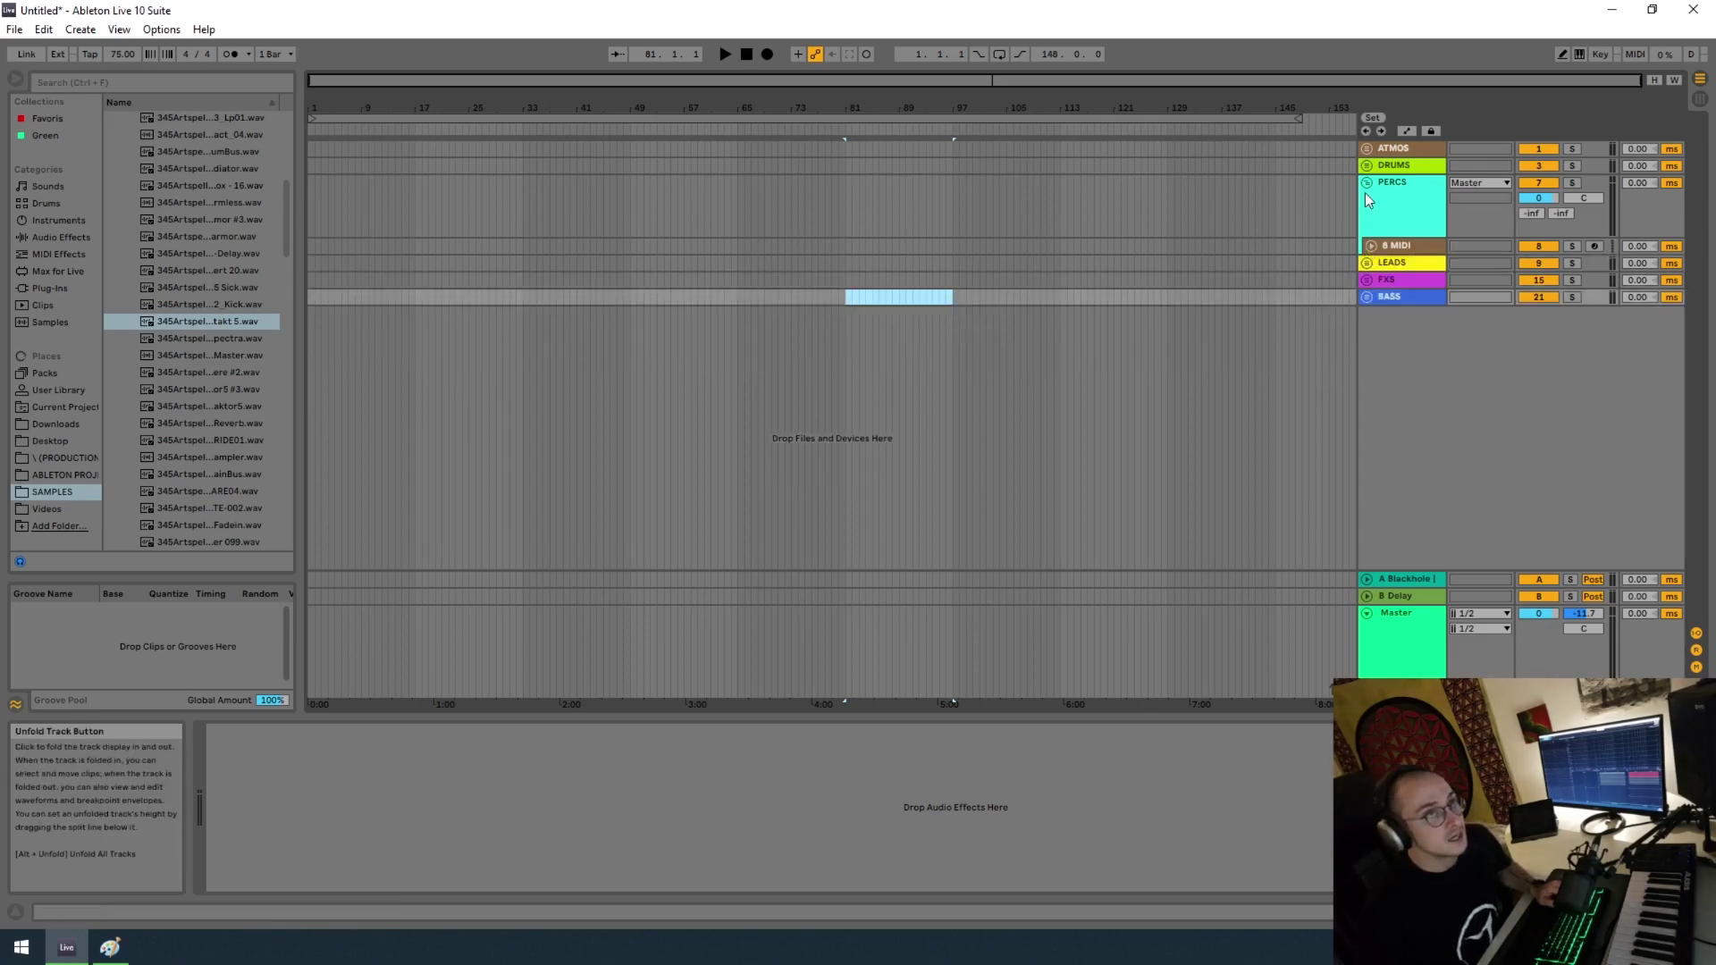
left_click(1366, 183)
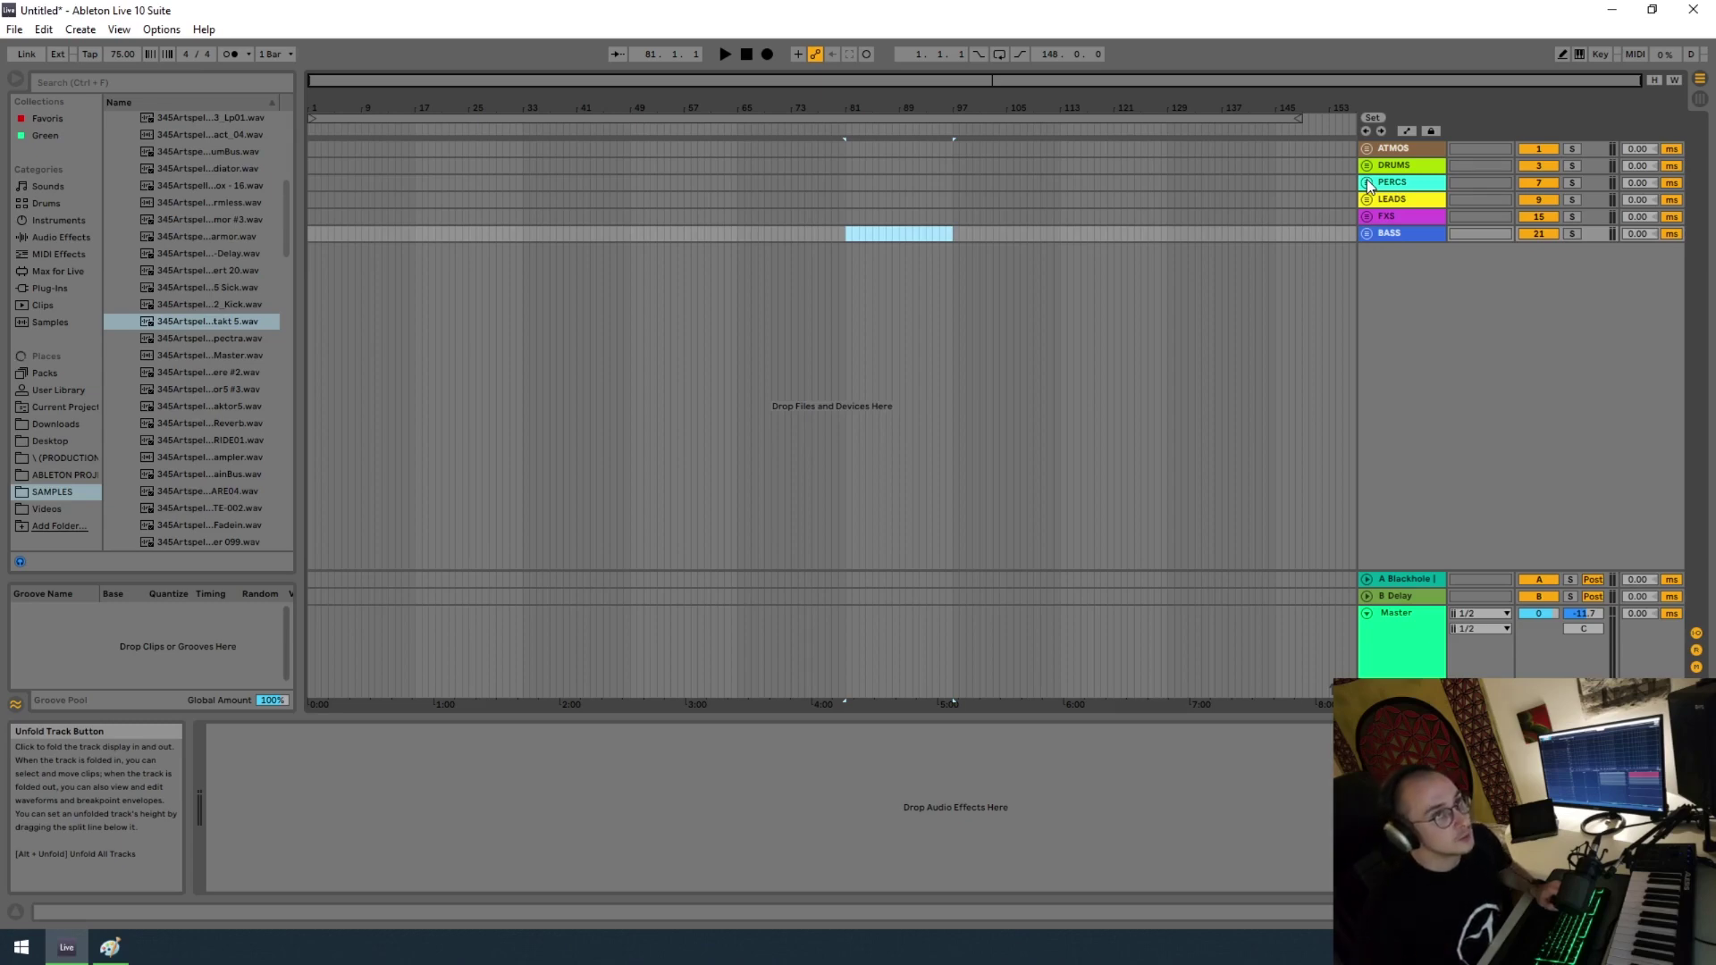
left_click(1387, 277)
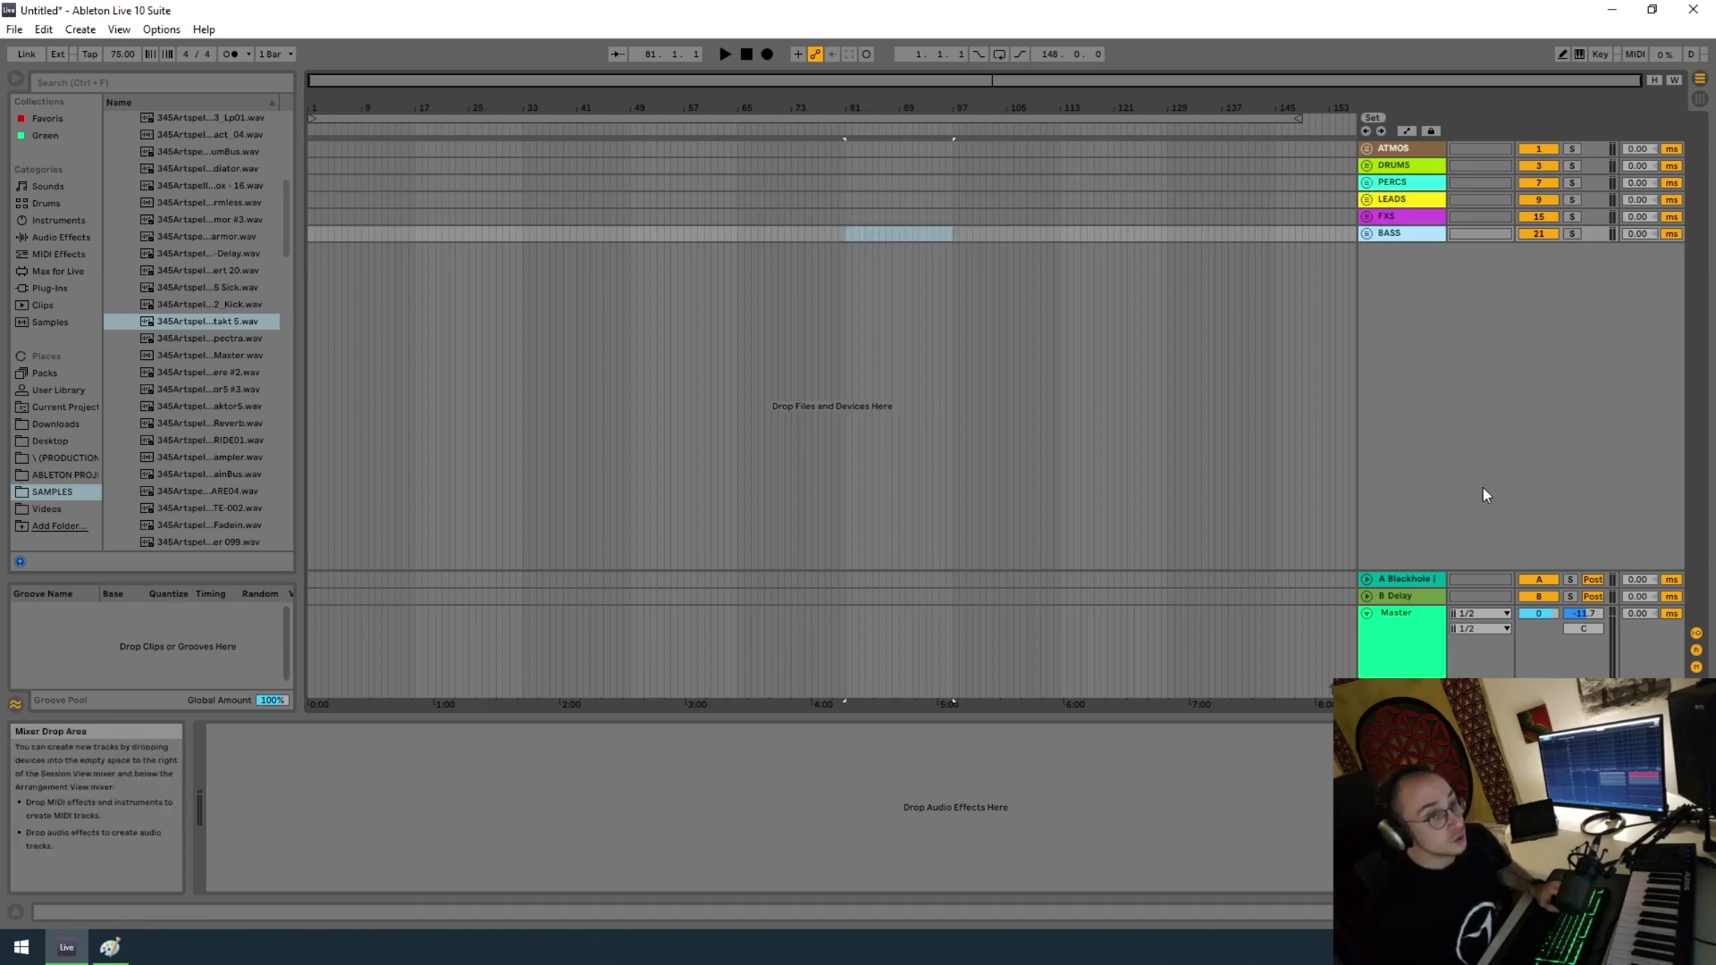
Step: Display the Master track's device chain and select its Sonarworks plug-in
left_click(1411, 651)
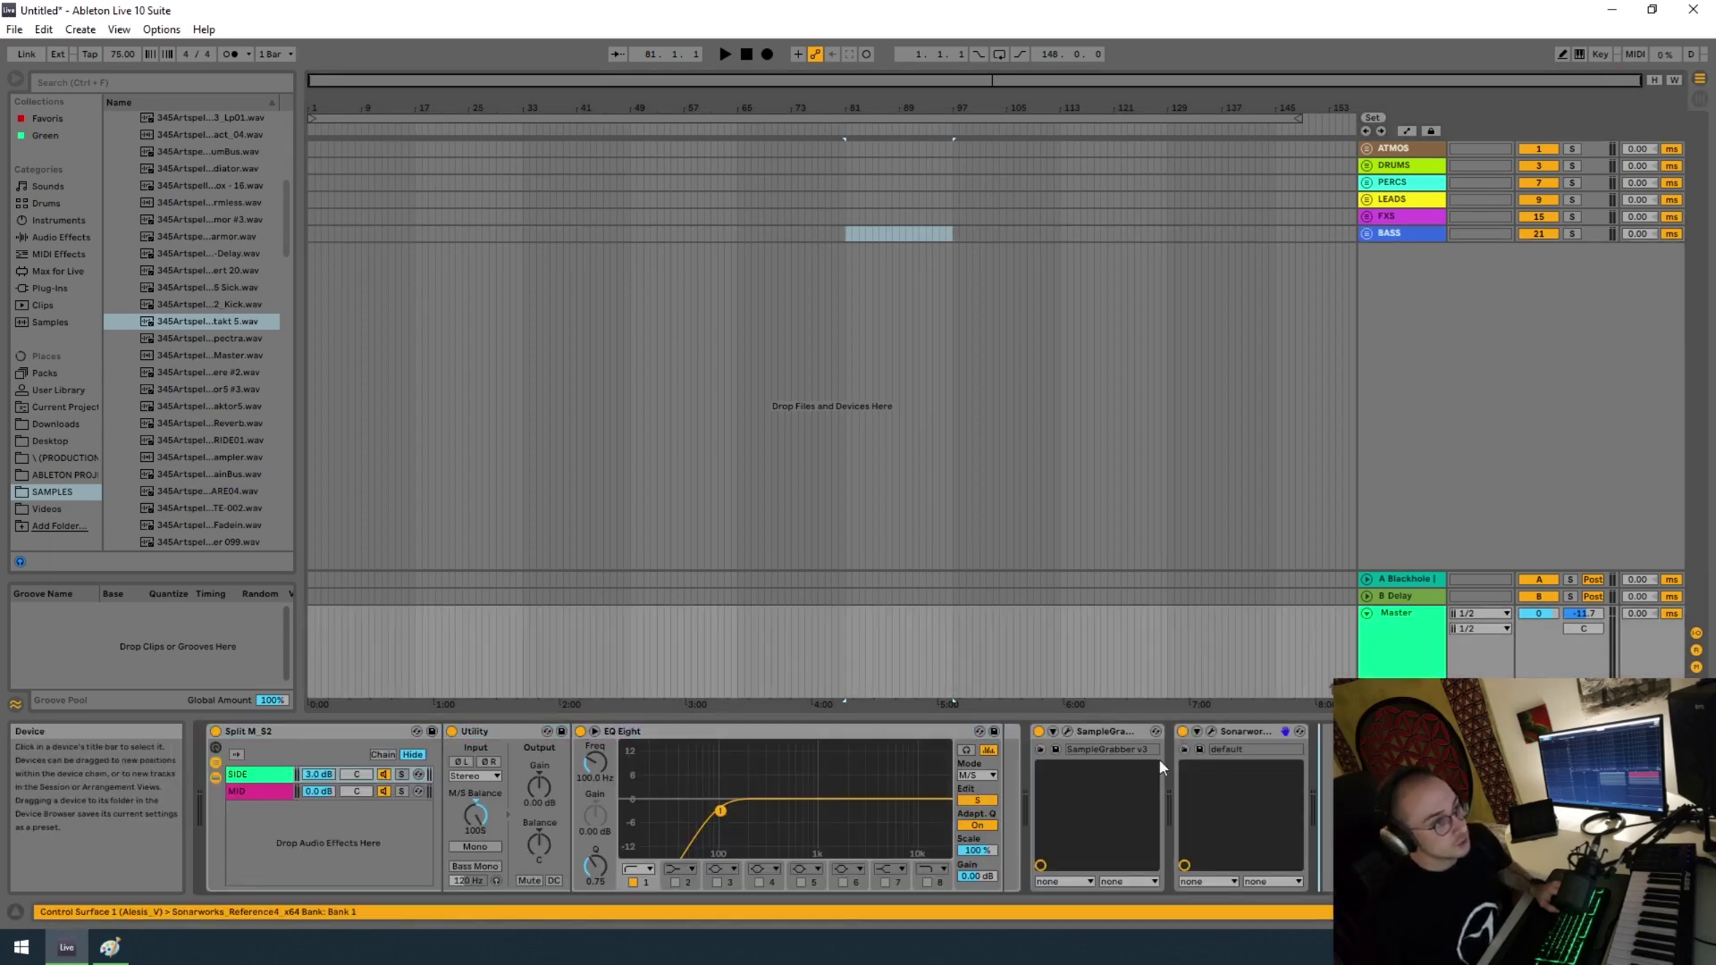
double_click(1259, 731)
double_click(1184, 817)
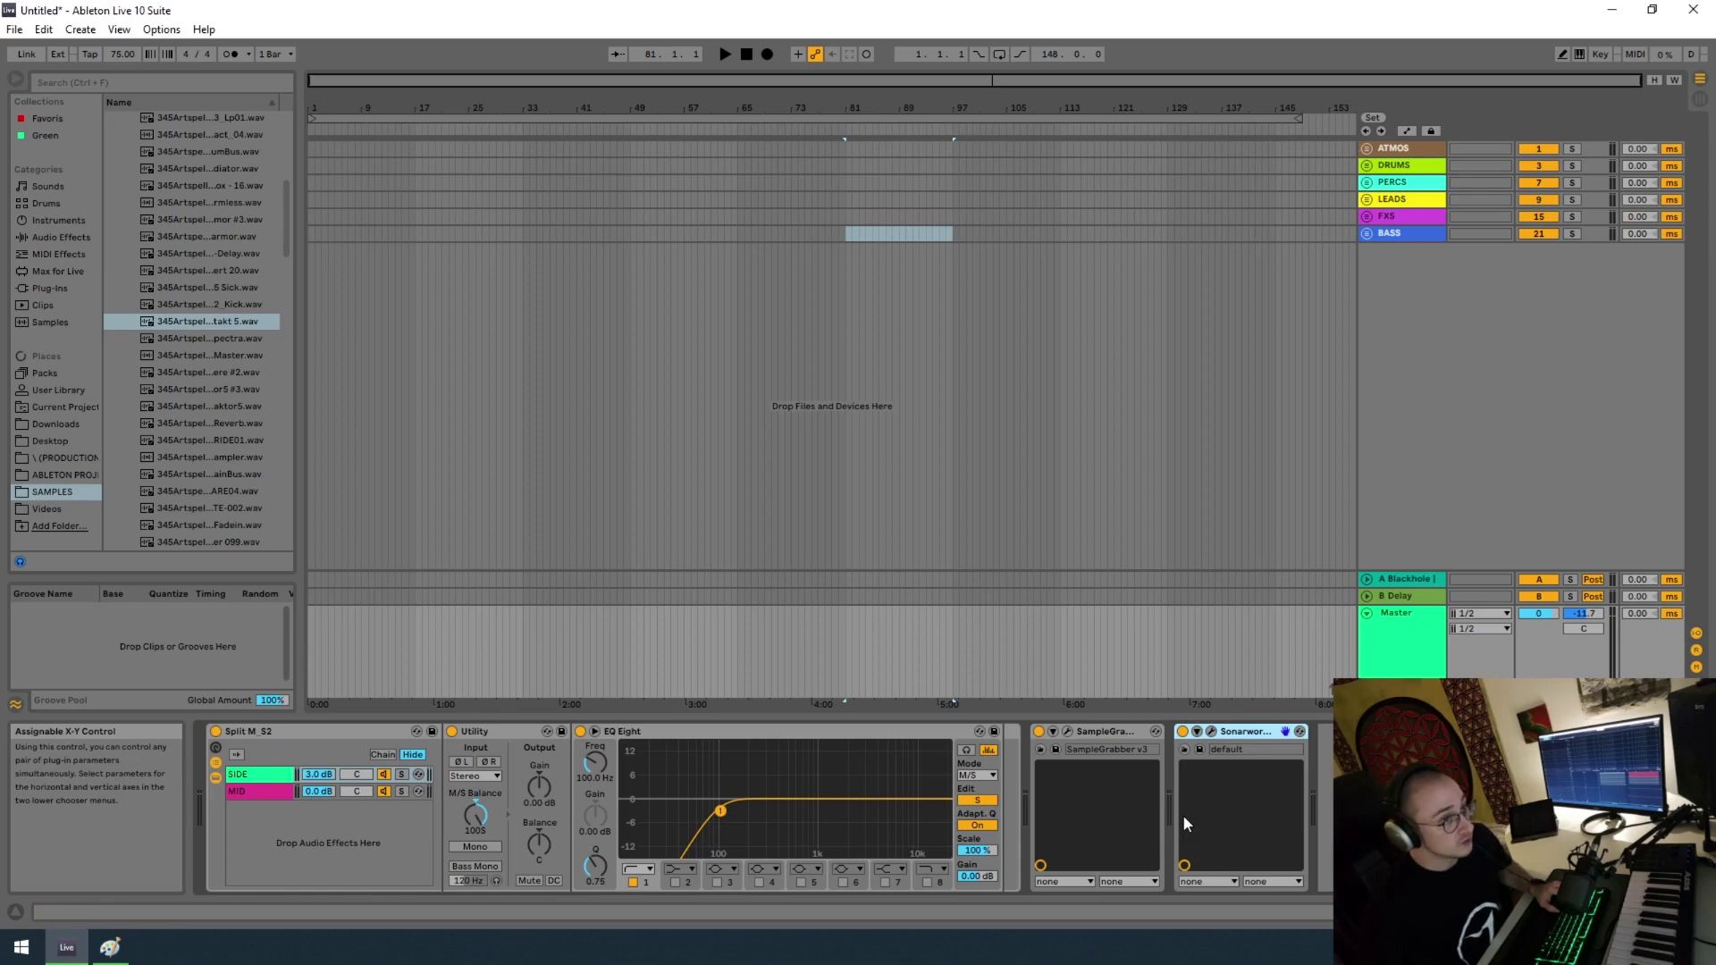
Step: Select the Master's SampleGrabber plug-in, view the Blackhole and Delay return tracks' devices, and return to the Master chain
left_click(1108, 731)
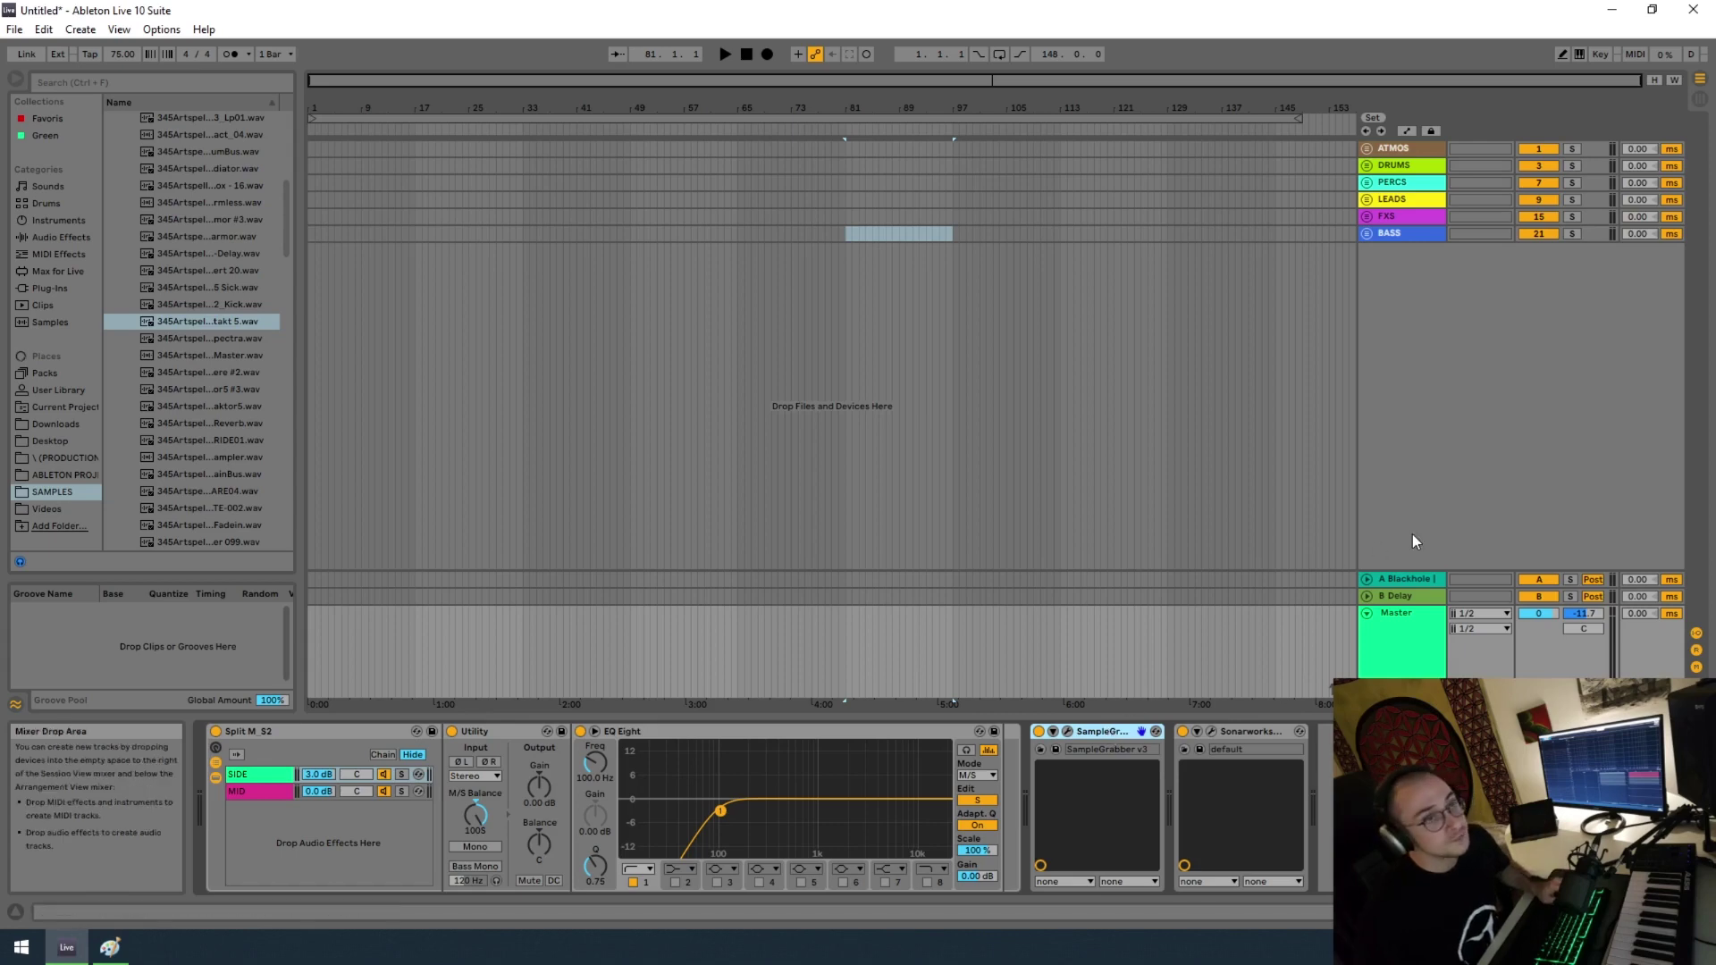
left_click(1413, 580)
left_click(1407, 599)
left_click(1402, 578)
left_click(1411, 595)
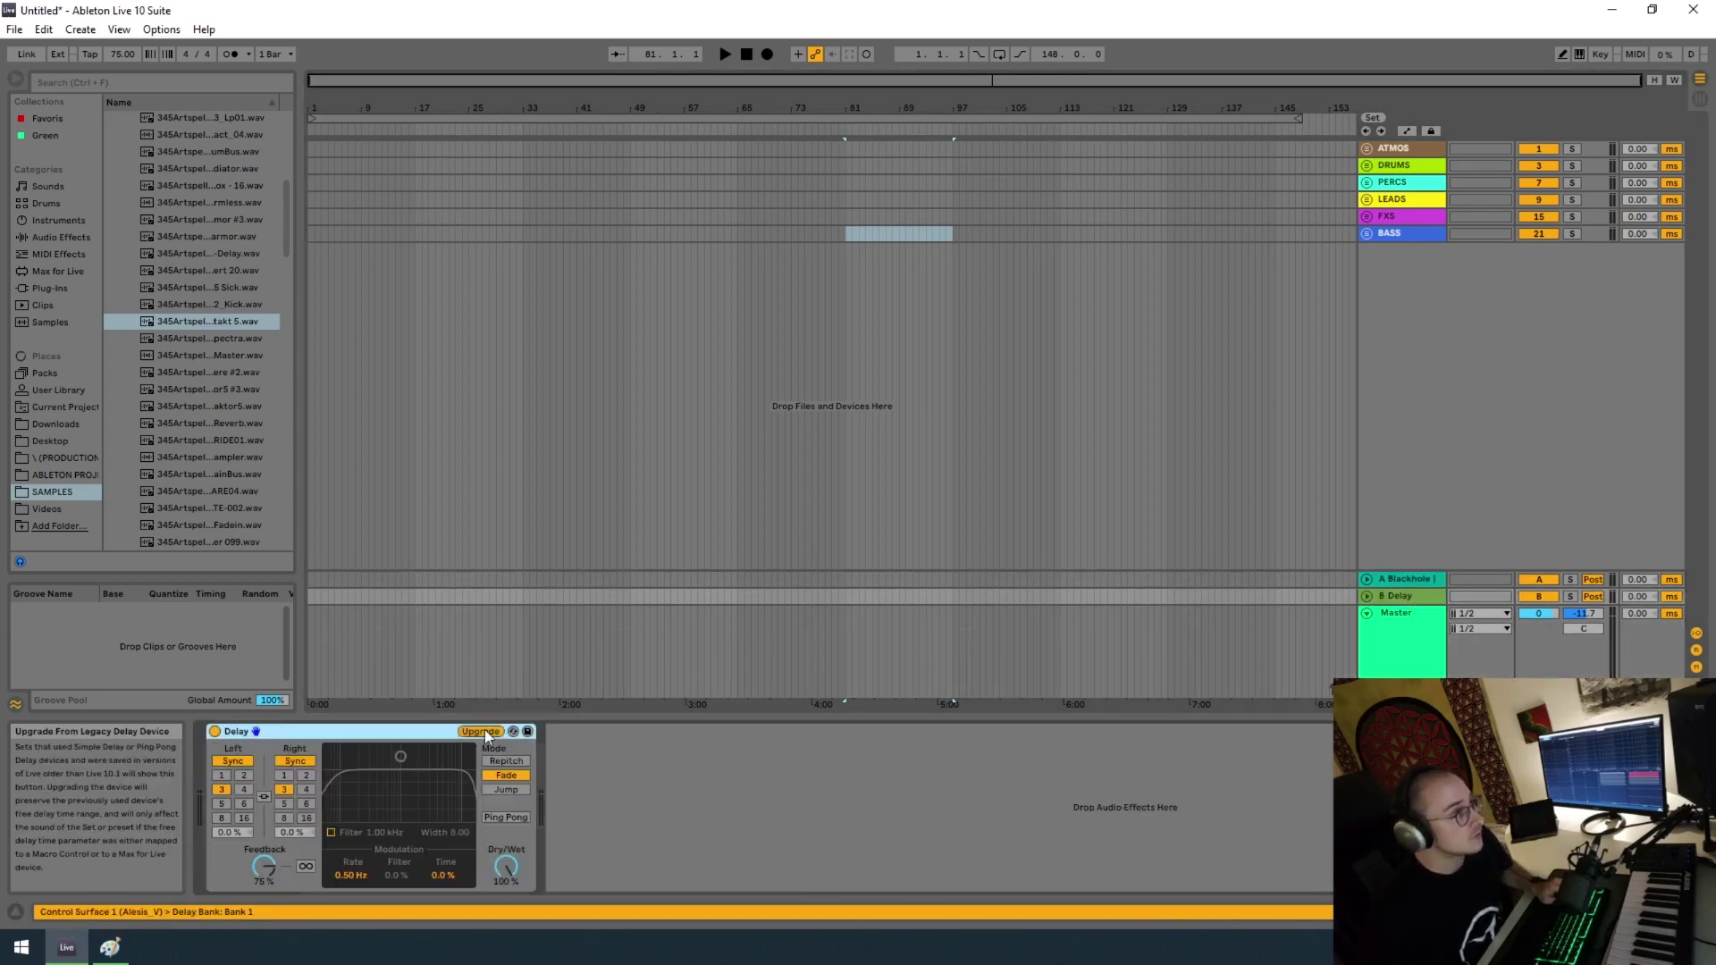
left_click(1149, 617)
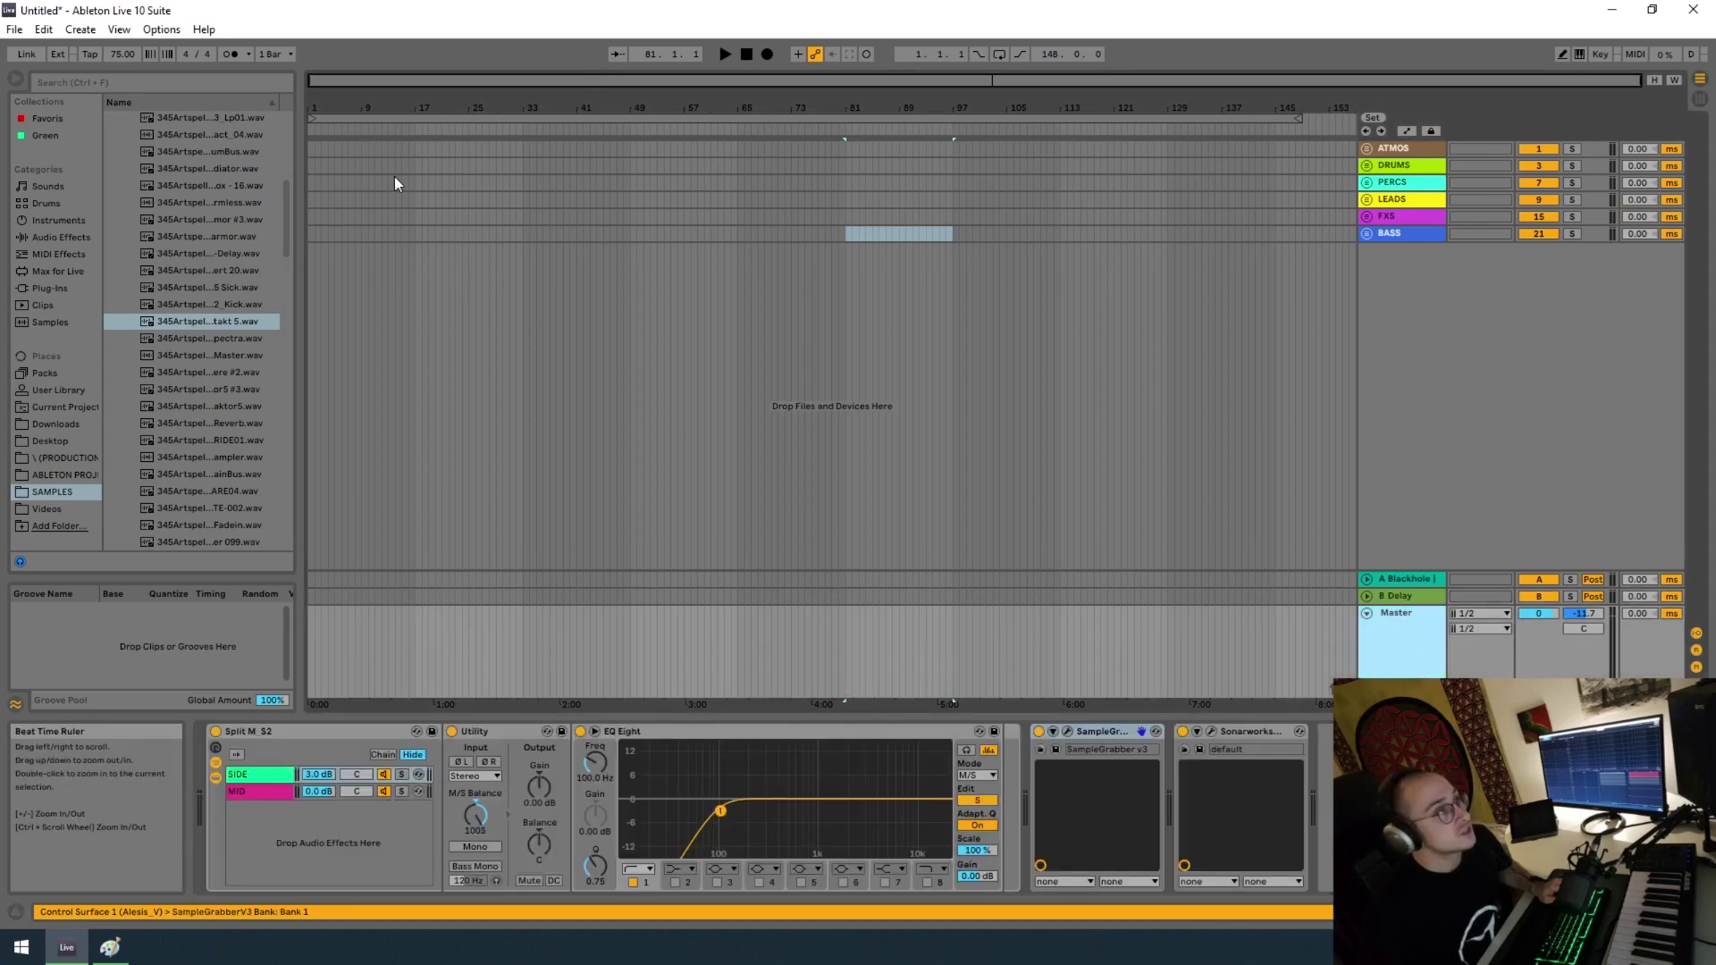
Step: Show the Save Current Set as Default setting in the File/Folder preferences, and close the preferences
left_click(162, 29)
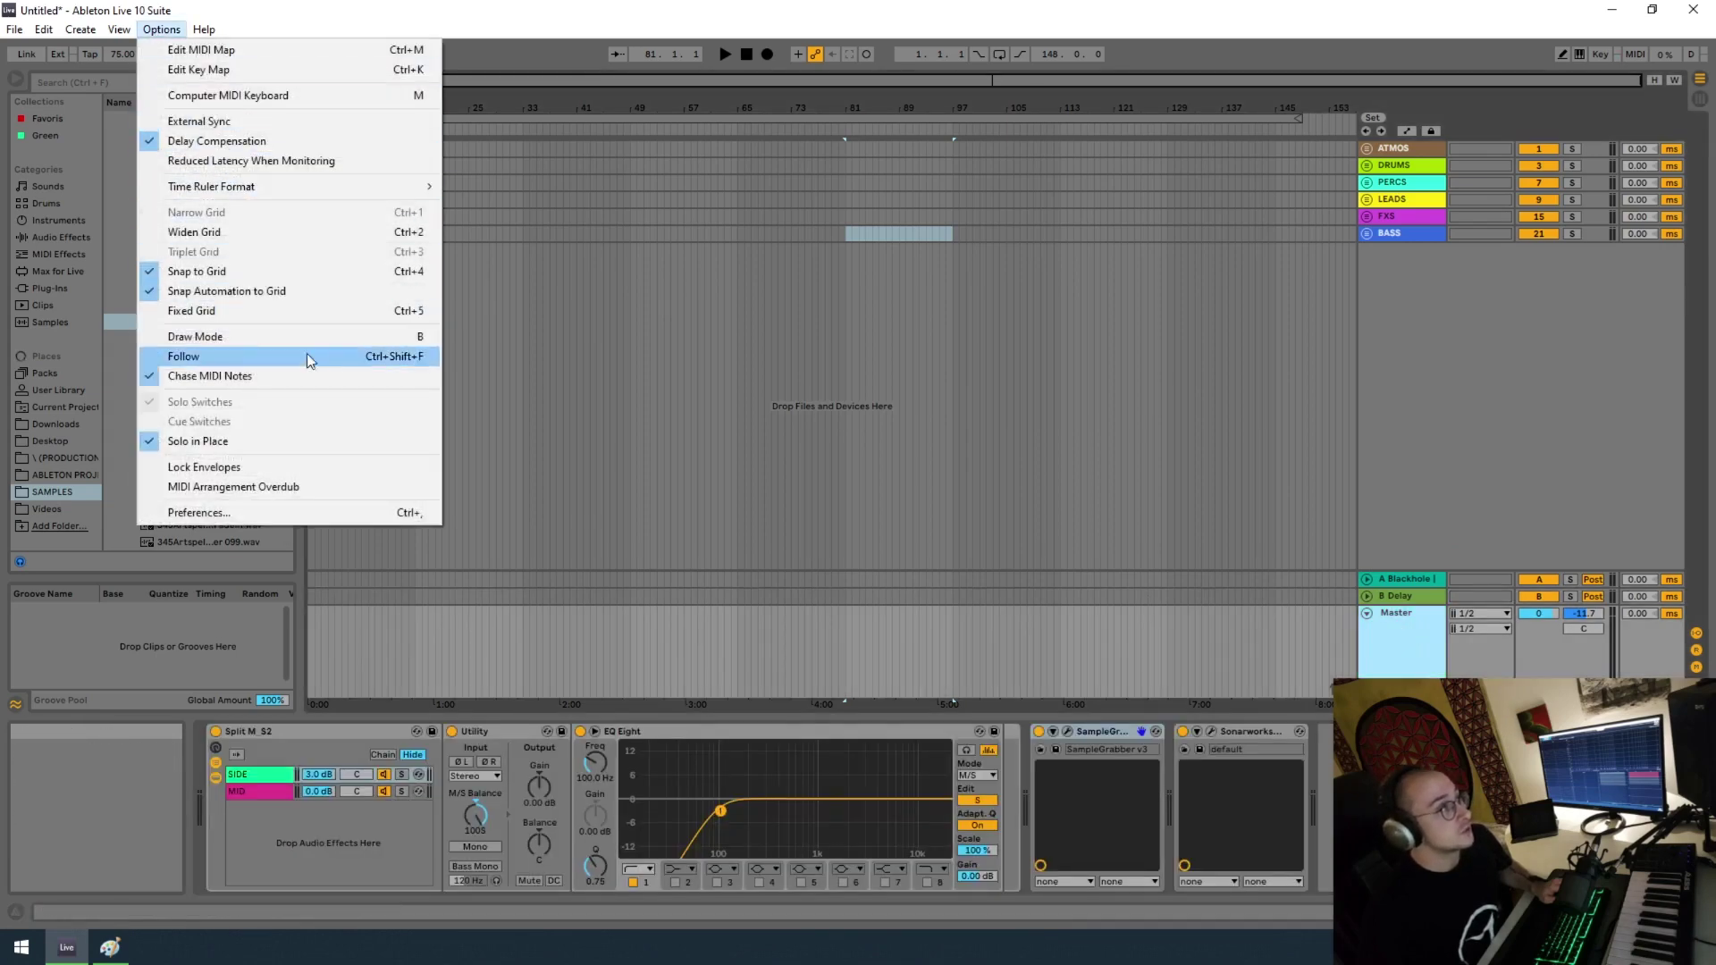
left_click(283, 510)
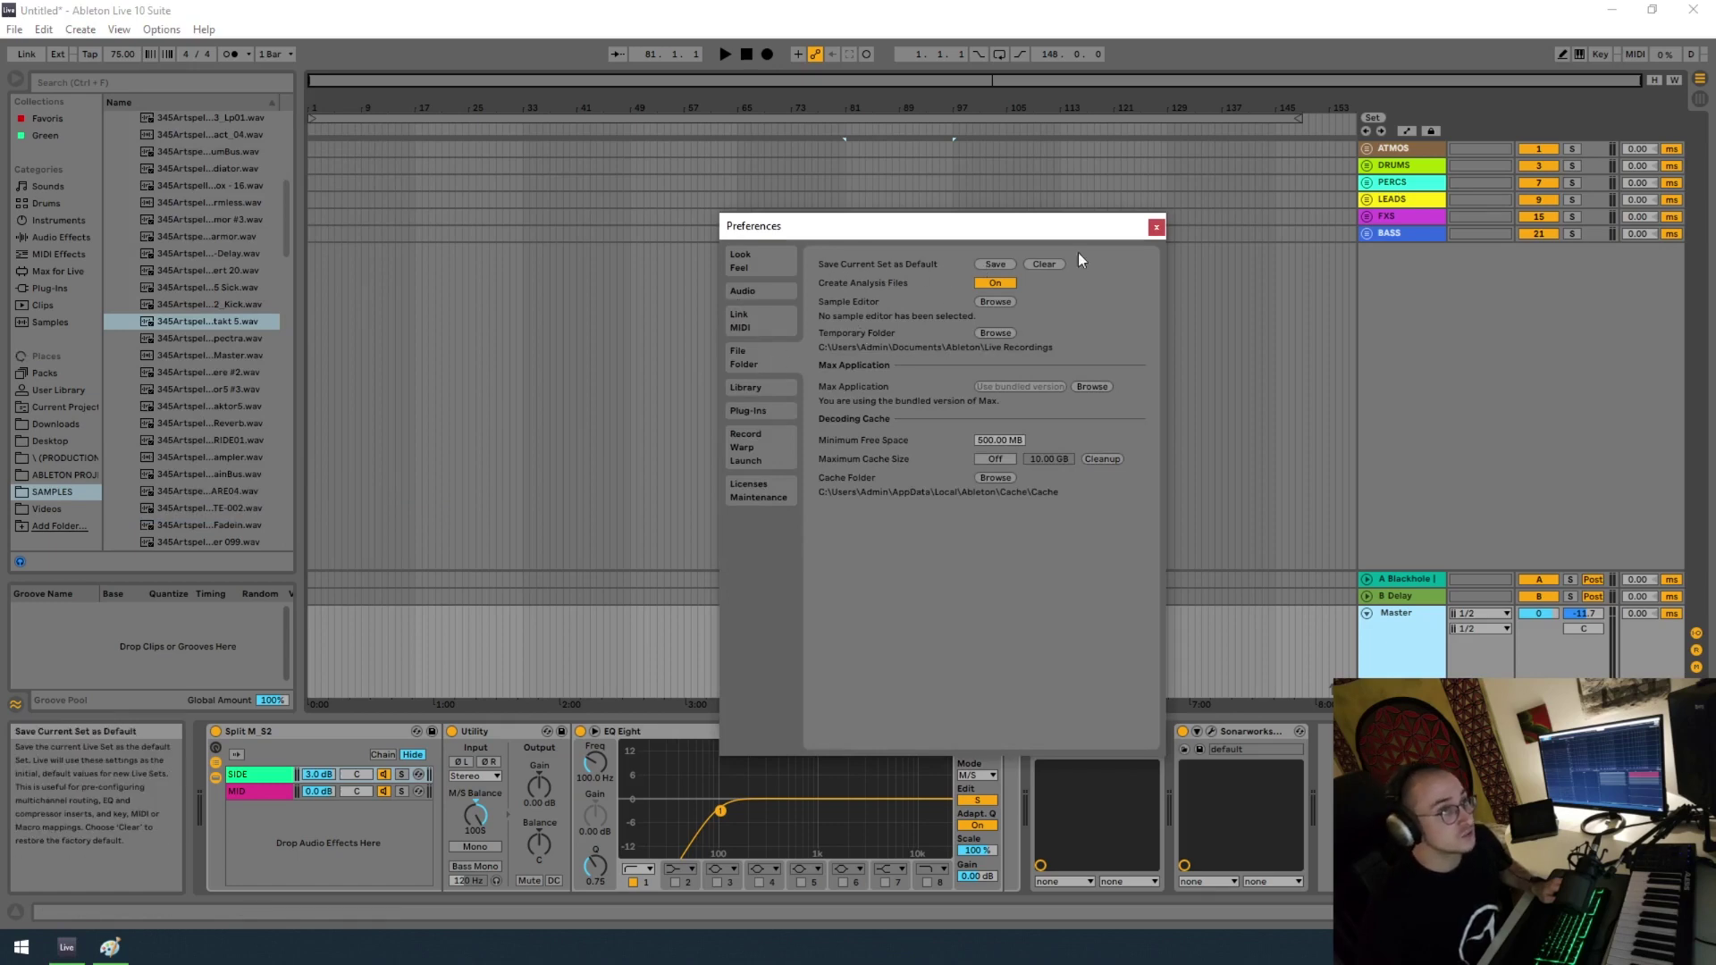
left_click(1155, 227)
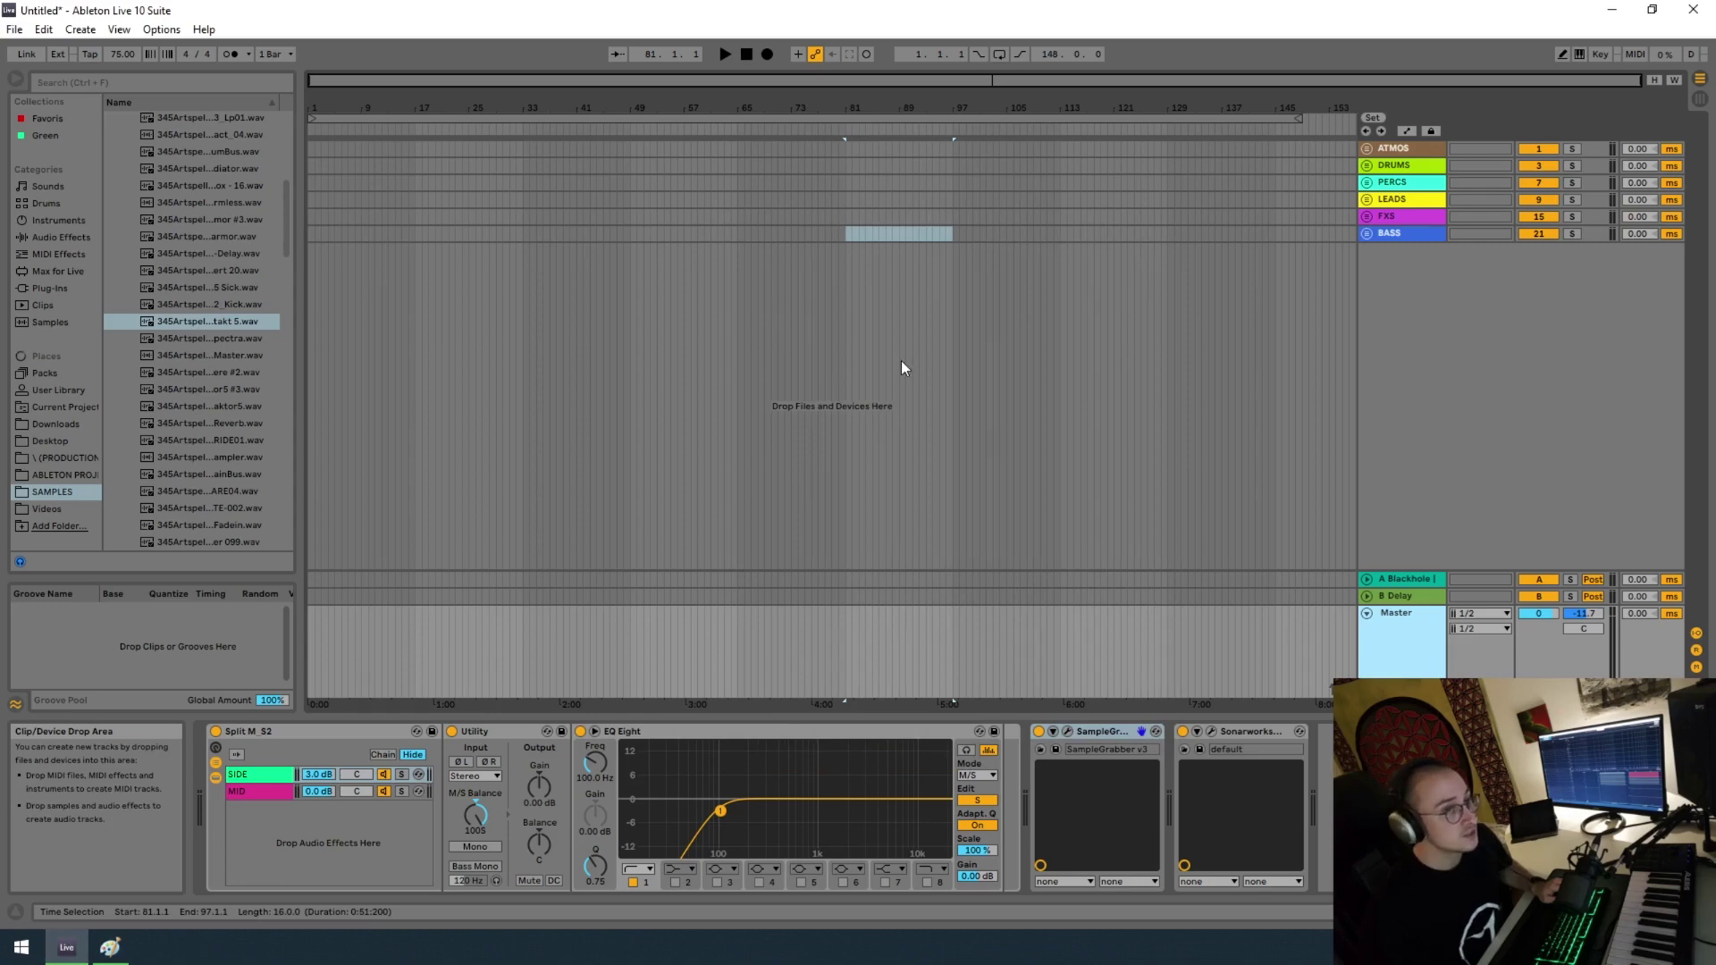